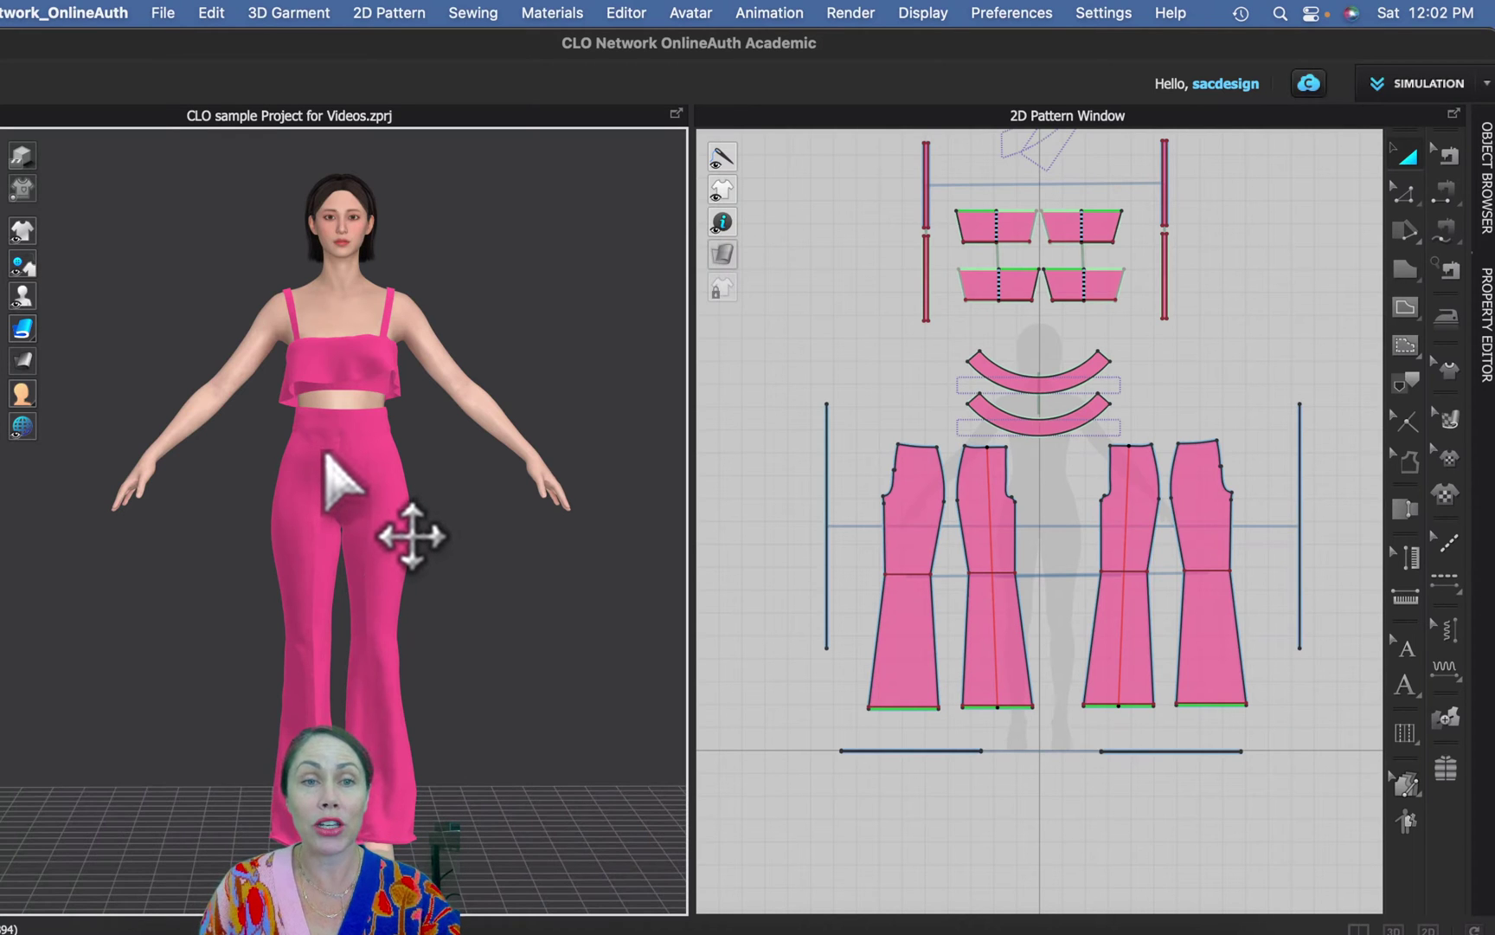
Step: Zoom in and pan the 3D view up to the avatar's waist, face, neck and shoulders
scroll(326, 455, "up", 5)
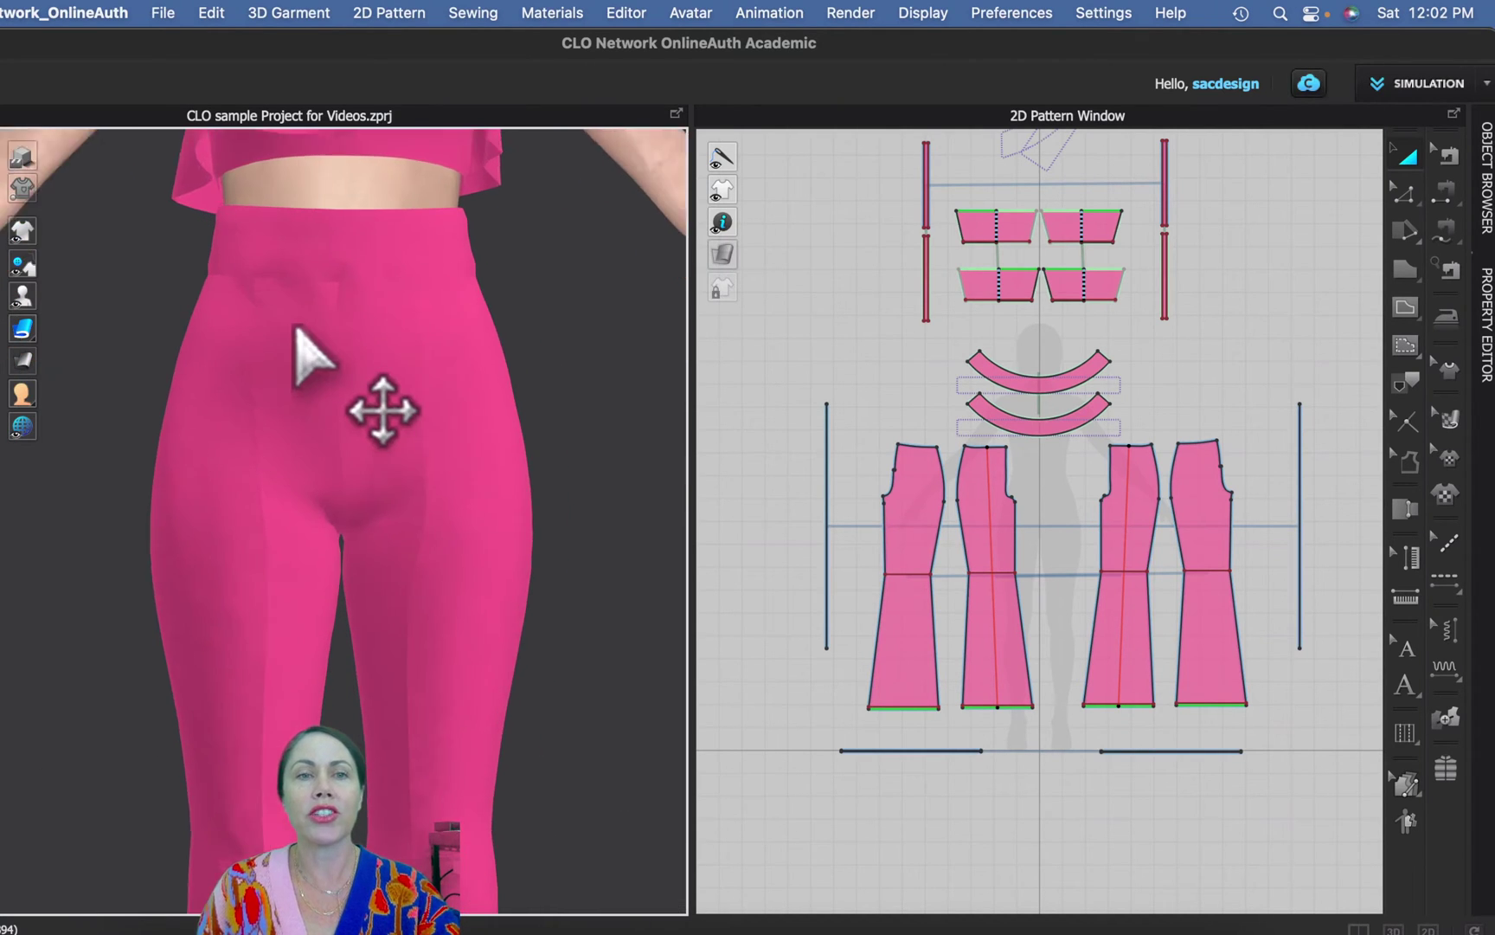
scroll(294, 346, "down", 5)
scroll(286, 399, "up", 5)
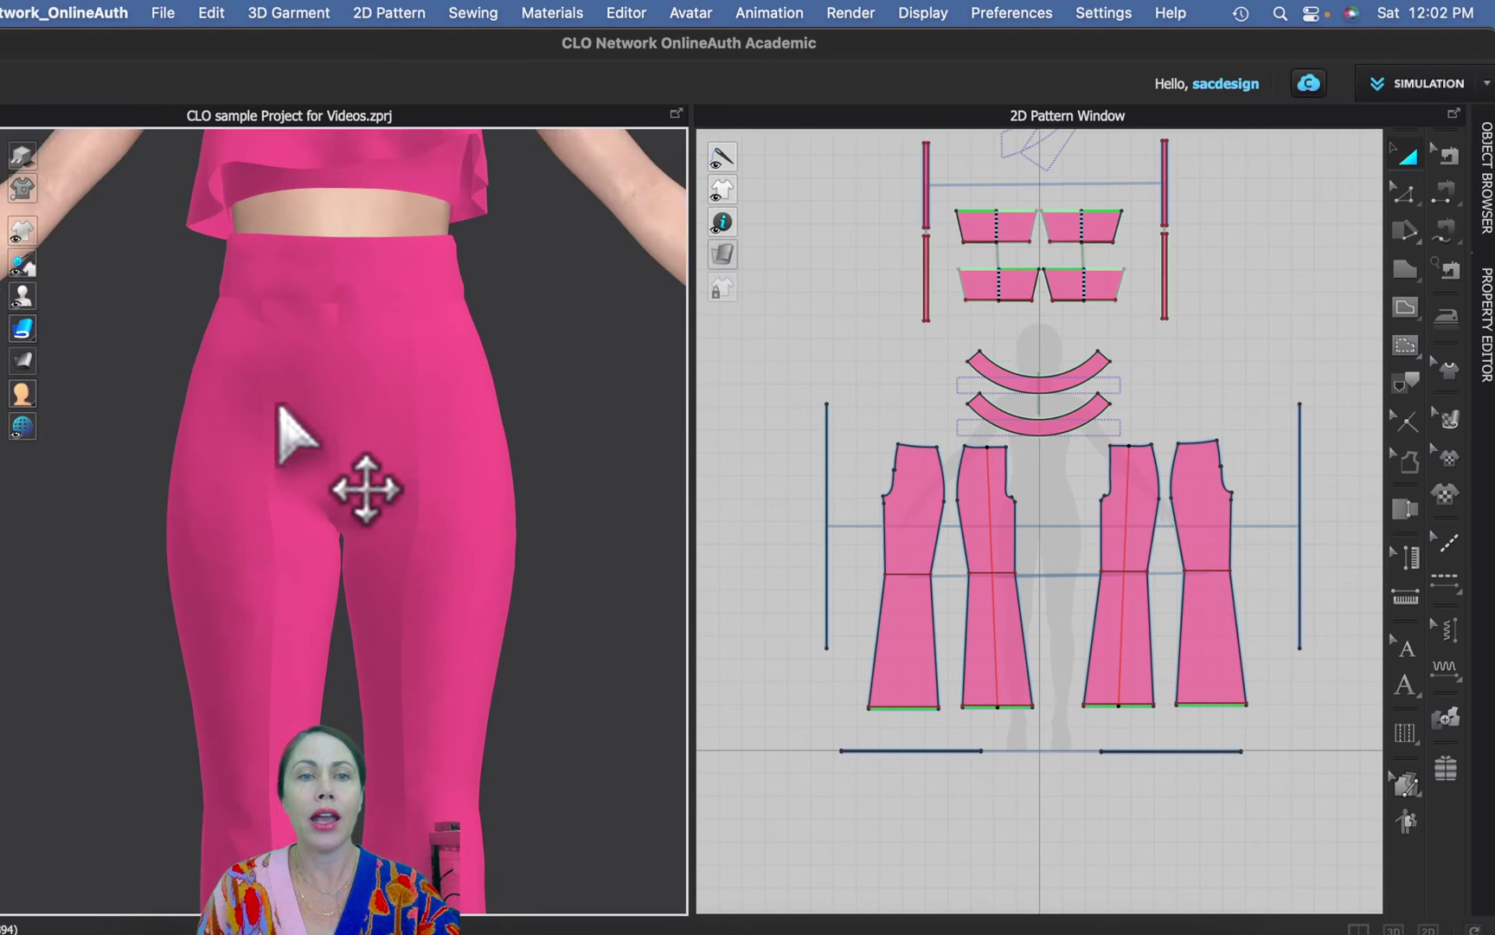
scroll(278, 408, "up", 4)
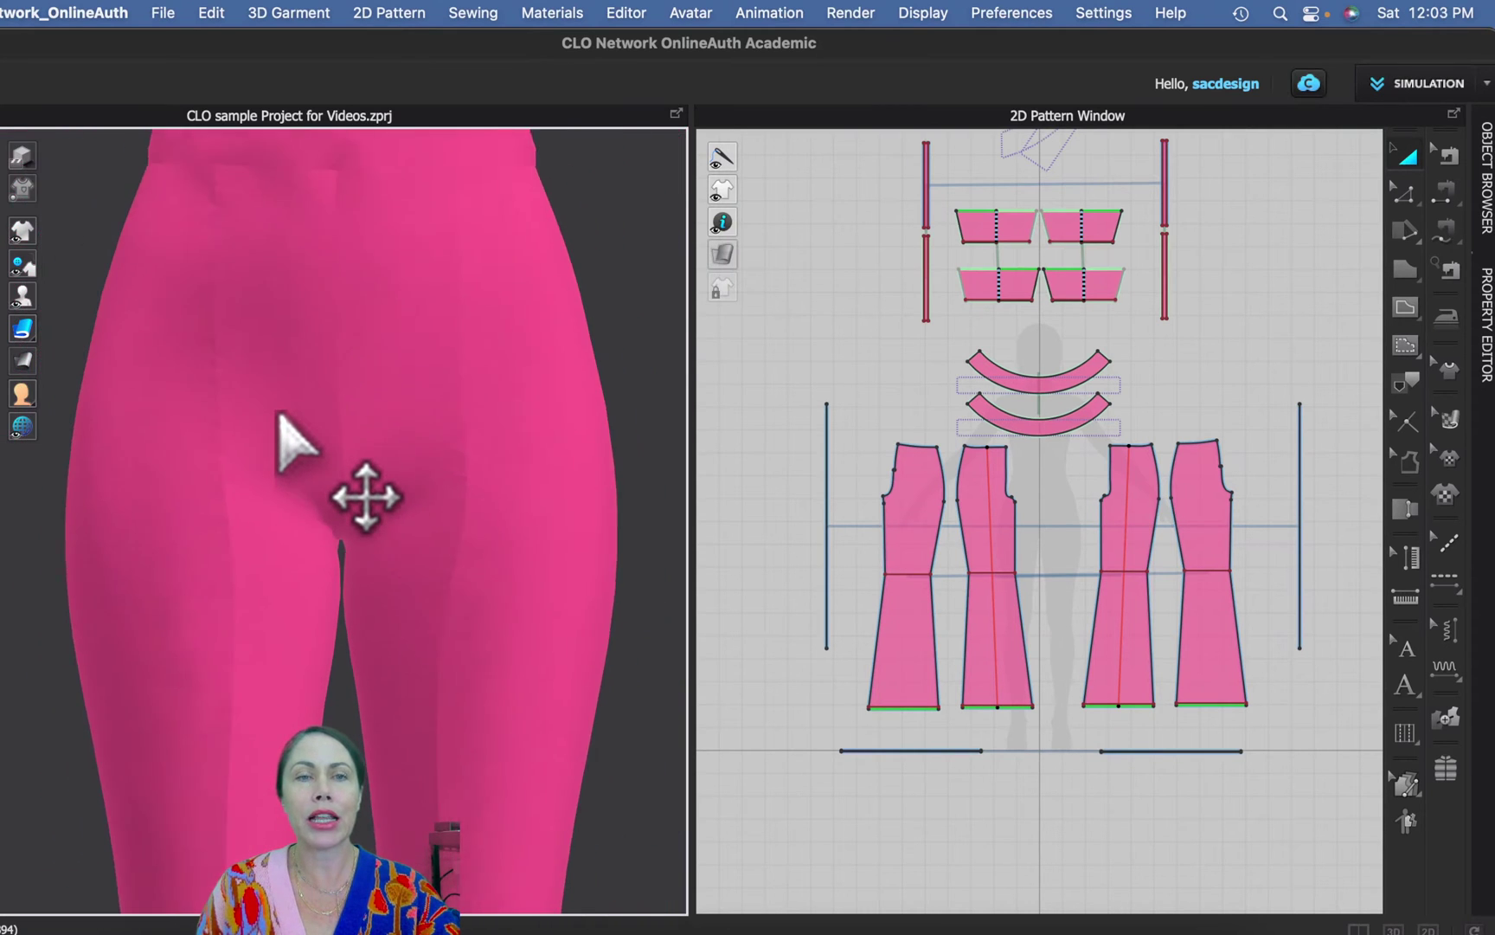
scroll(282, 420, "down", 5)
scroll(306, 459, "up", 3)
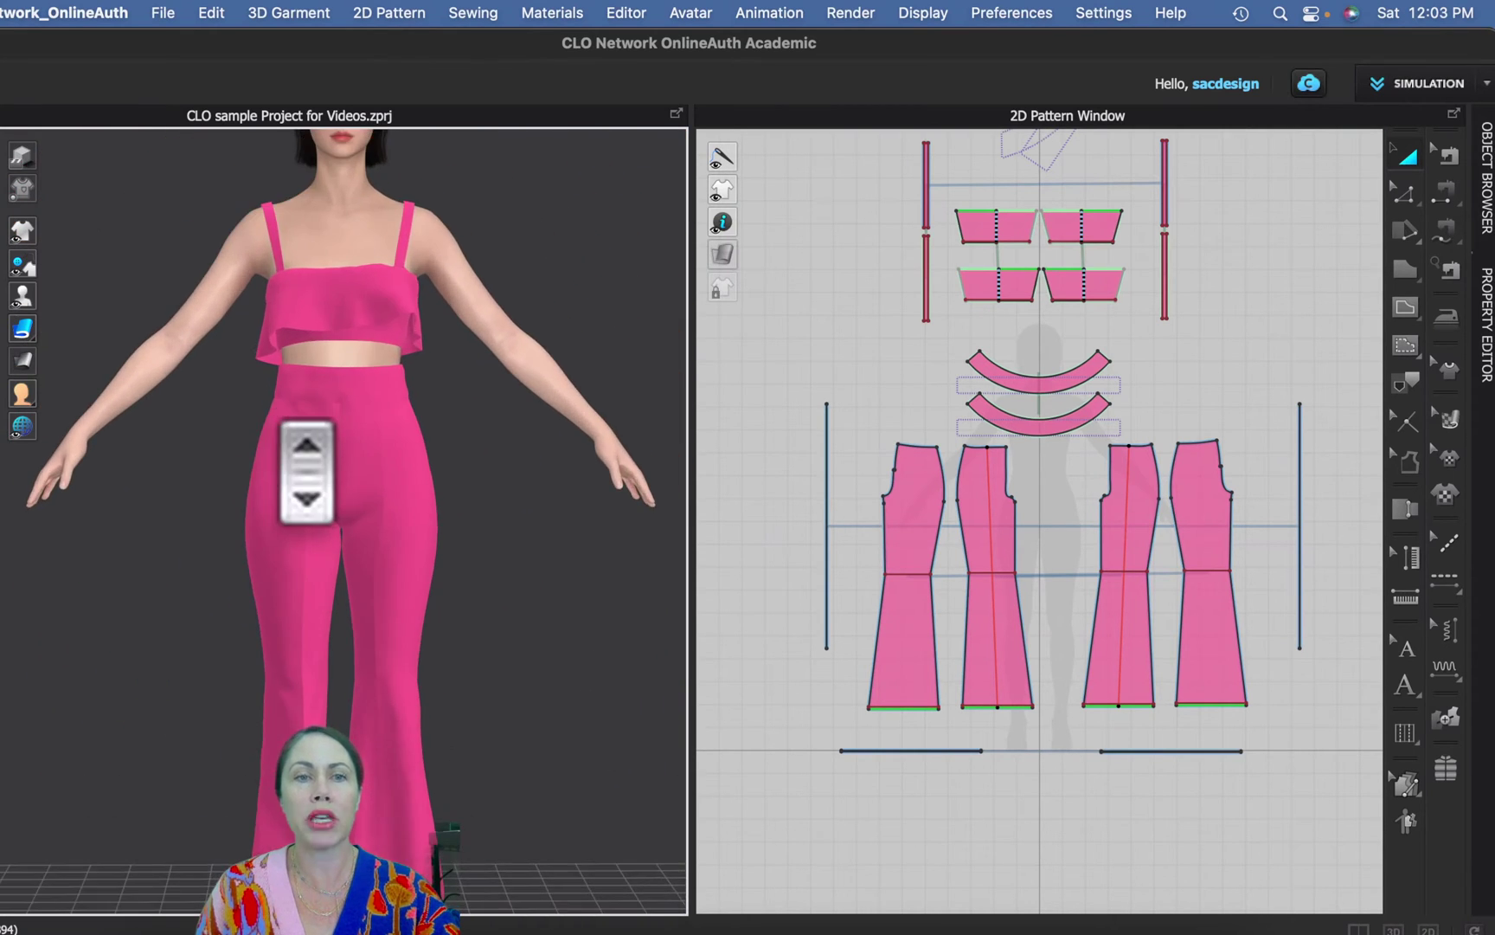
scroll(307, 472, "up", 4)
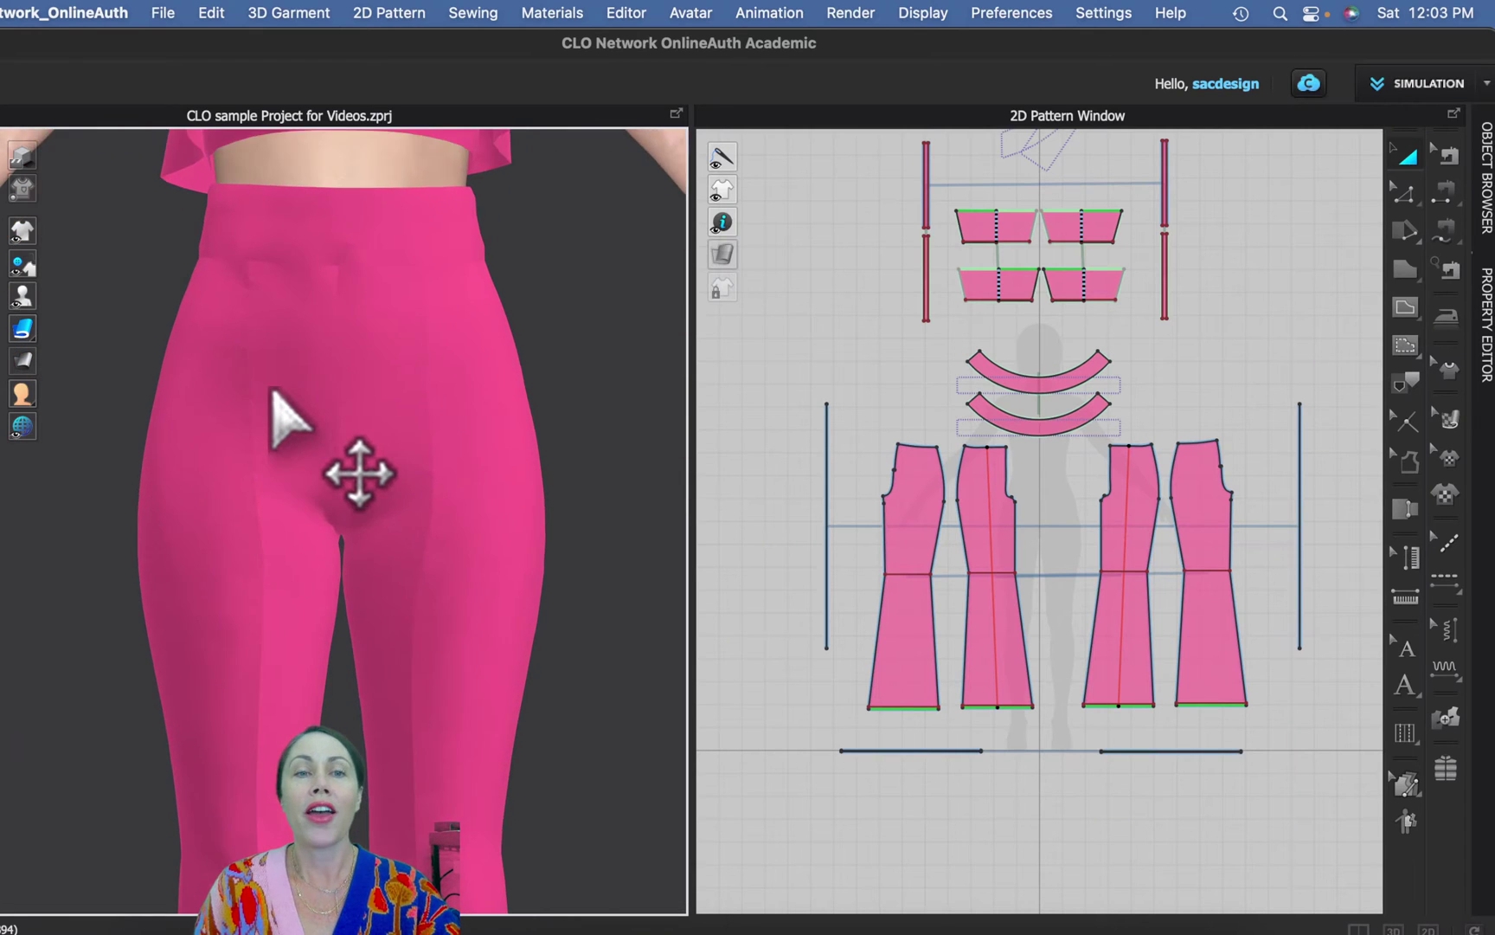
scroll(275, 385, "up", 3)
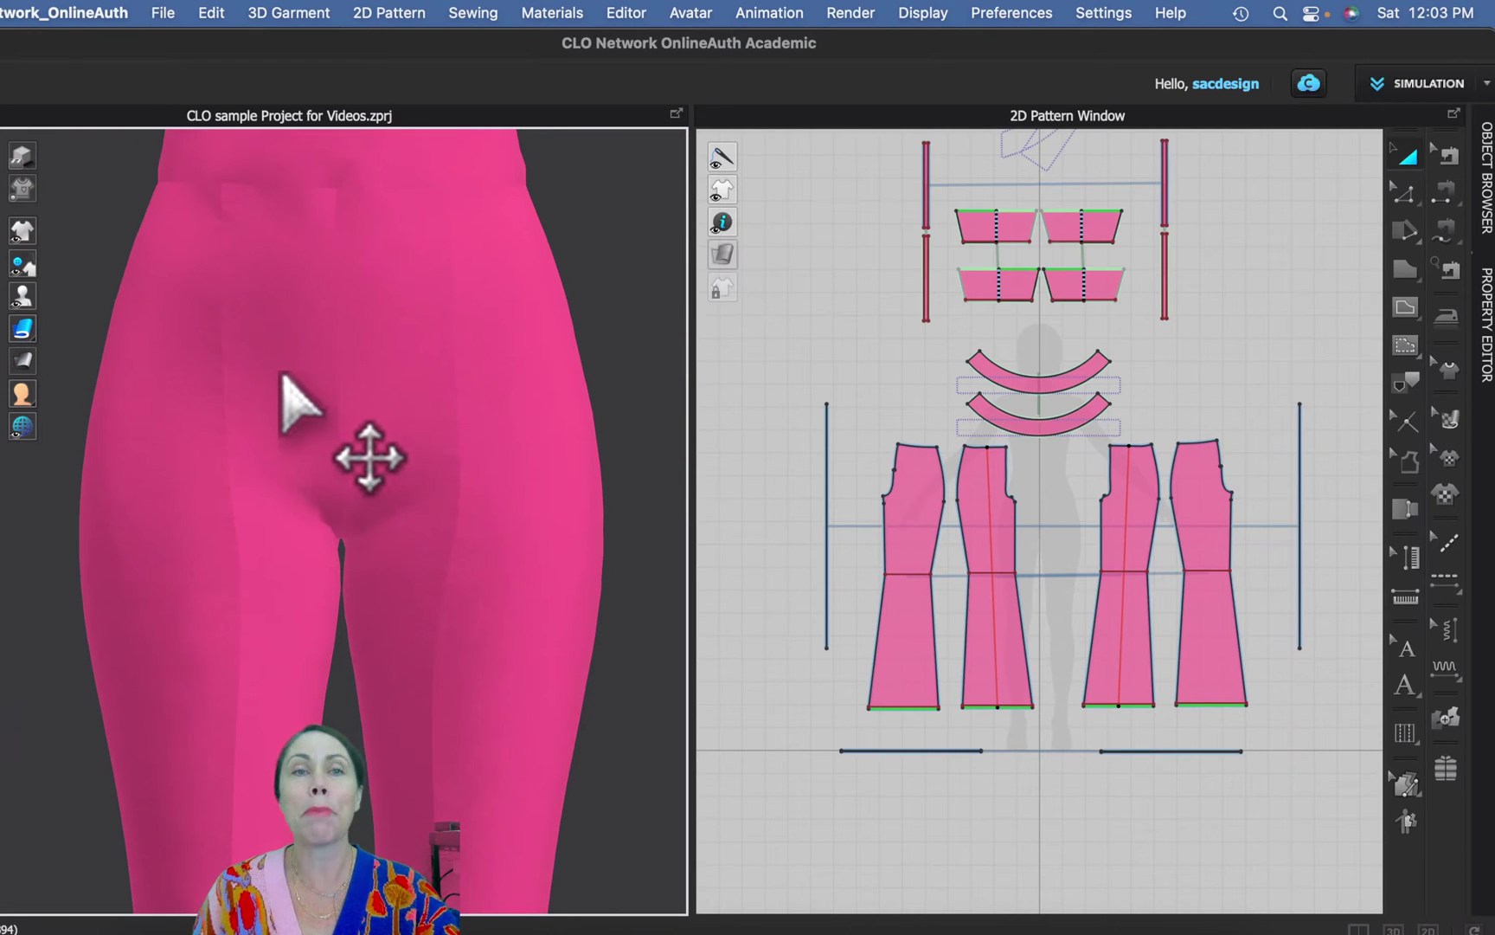
middle_click_drag(285, 308, 378, 779)
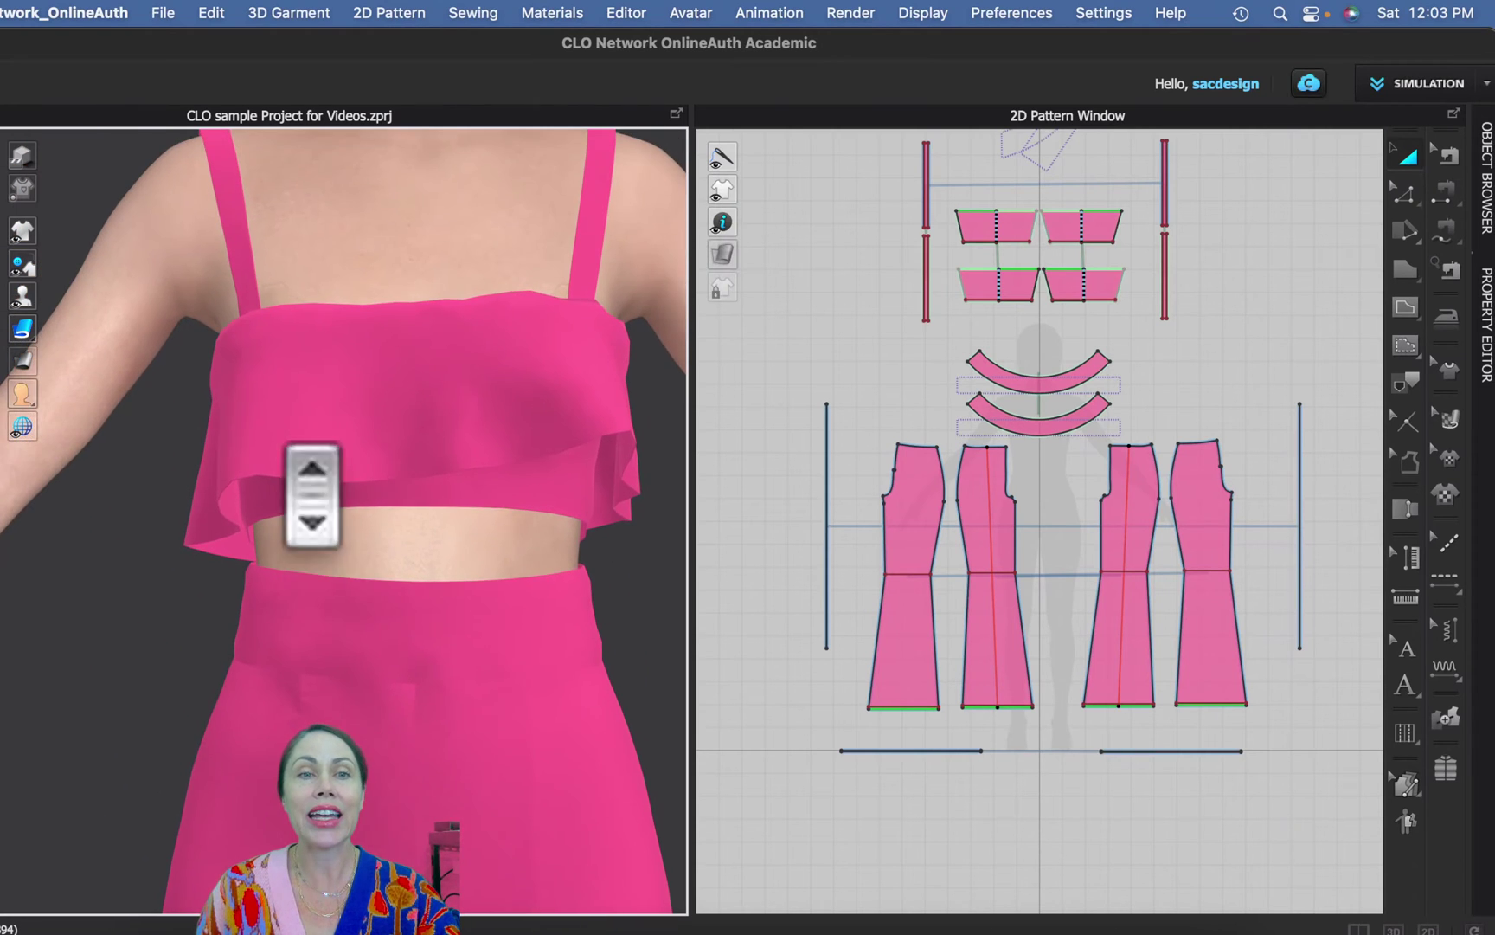
middle_click_drag(310, 491, 386, 779)
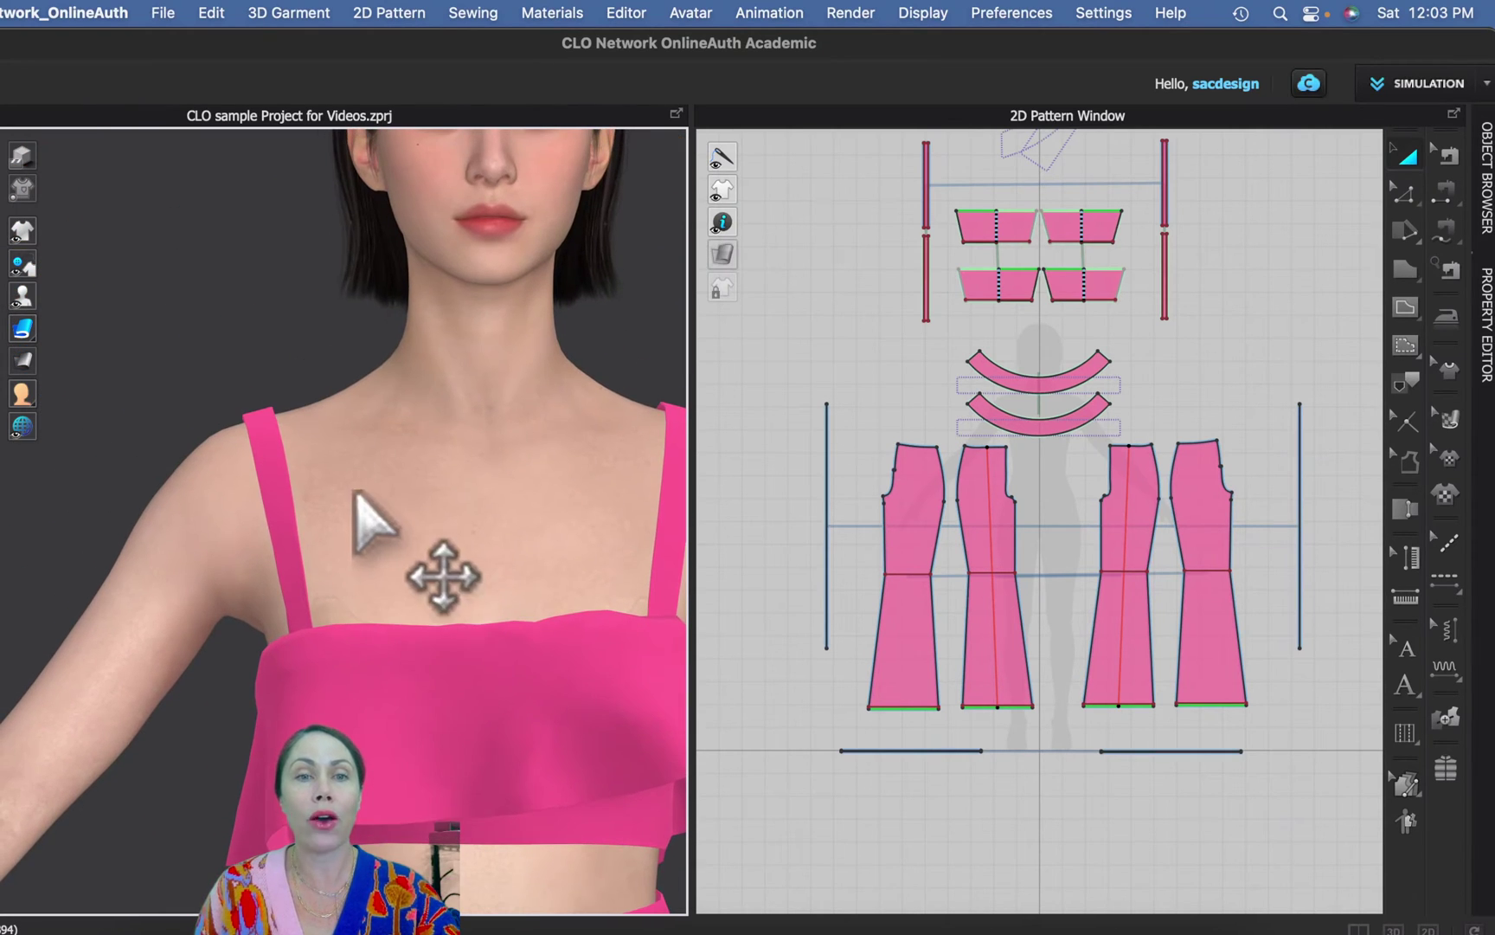
Step: Center on the left shoulder strap and zoom until its knit texture fills the view
scroll(286, 463, "up", 6)
scroll(286, 467, "down", 8)
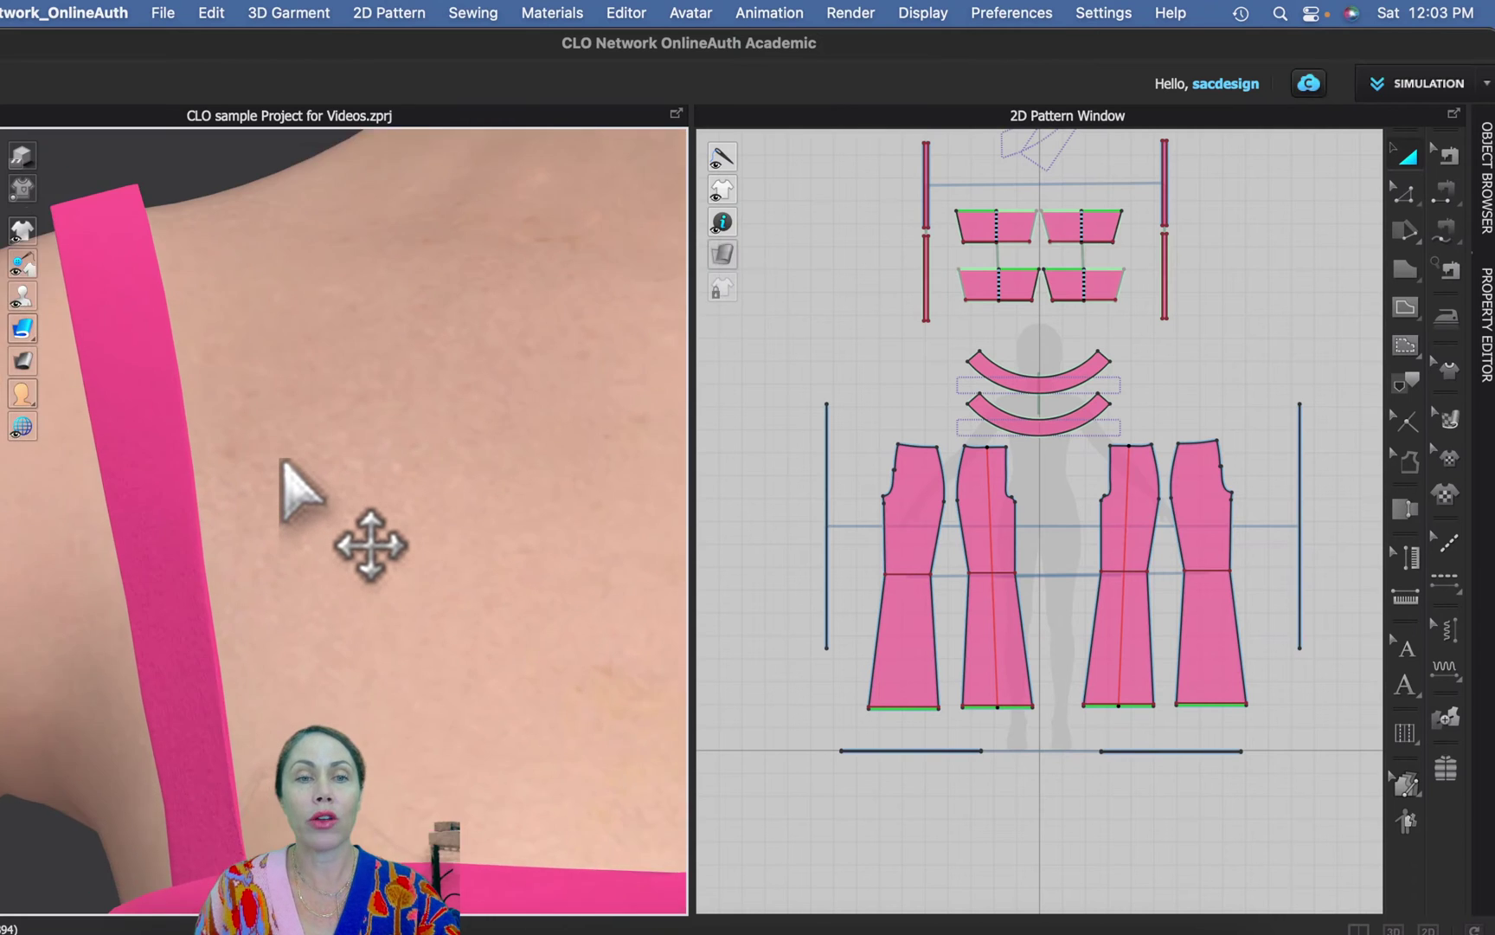
scroll(315, 515, "up", 3)
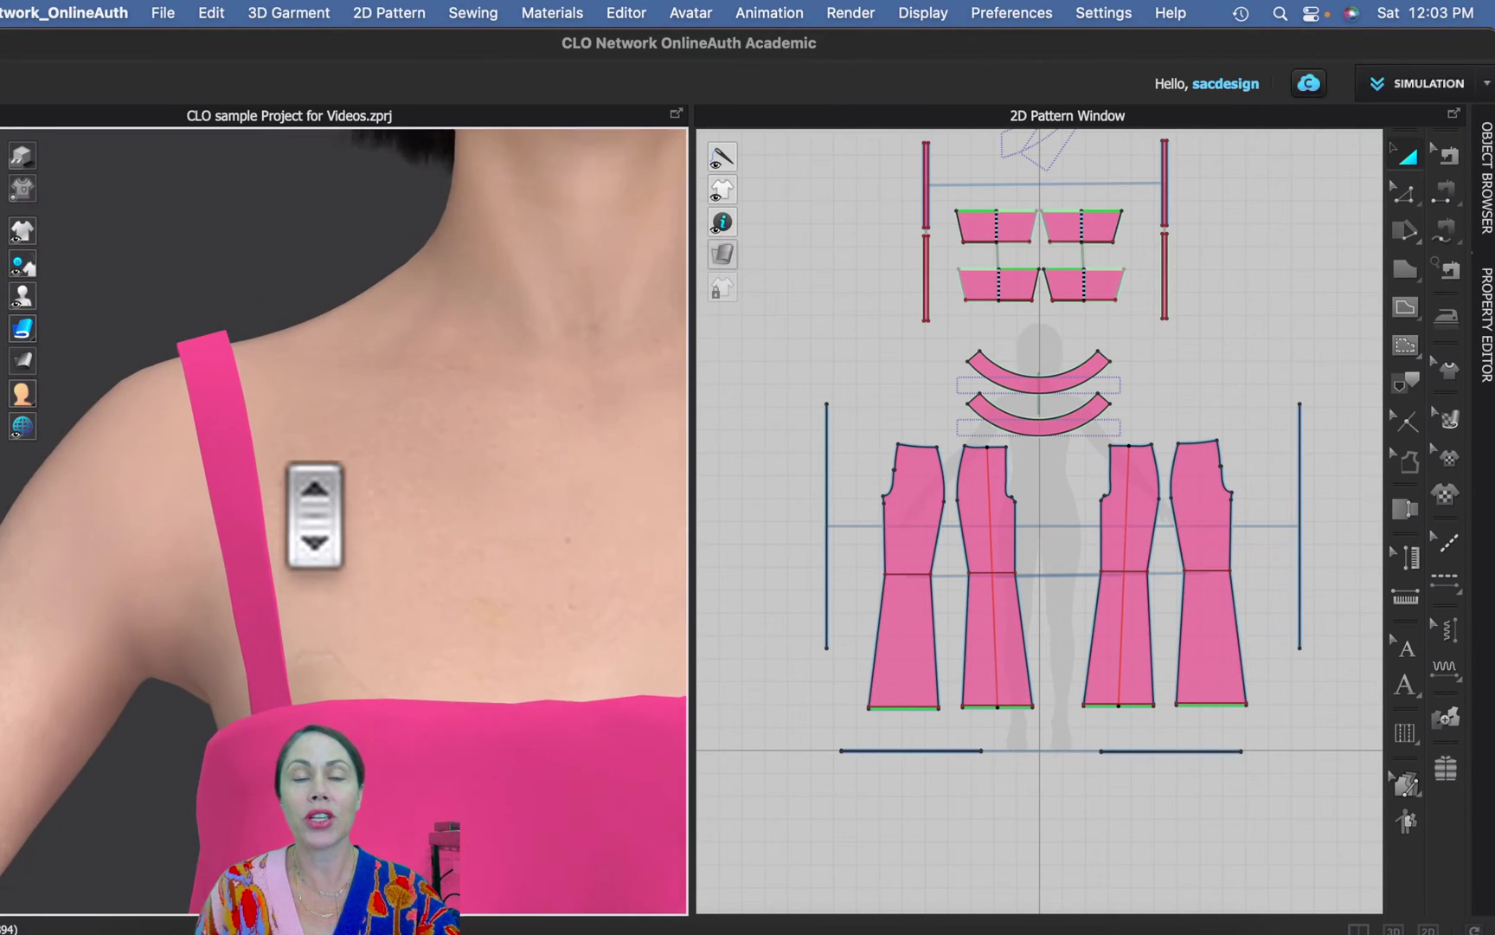
middle_click_drag(311, 507, 472, 467)
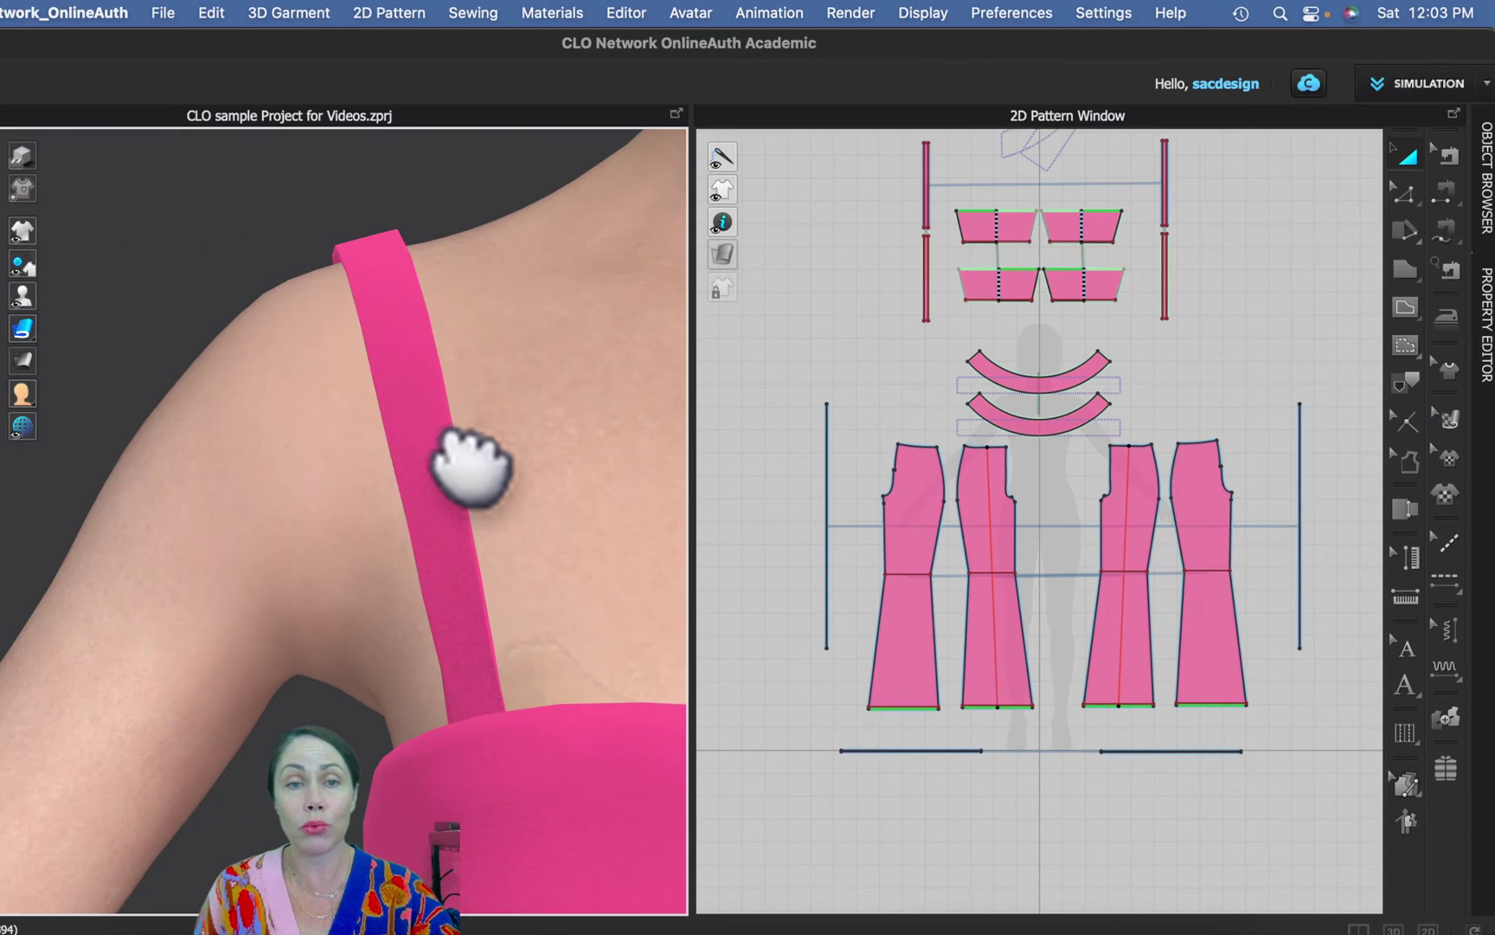
middle_click_drag(307, 434, 185, 398)
scroll(186, 400, "up", 6)
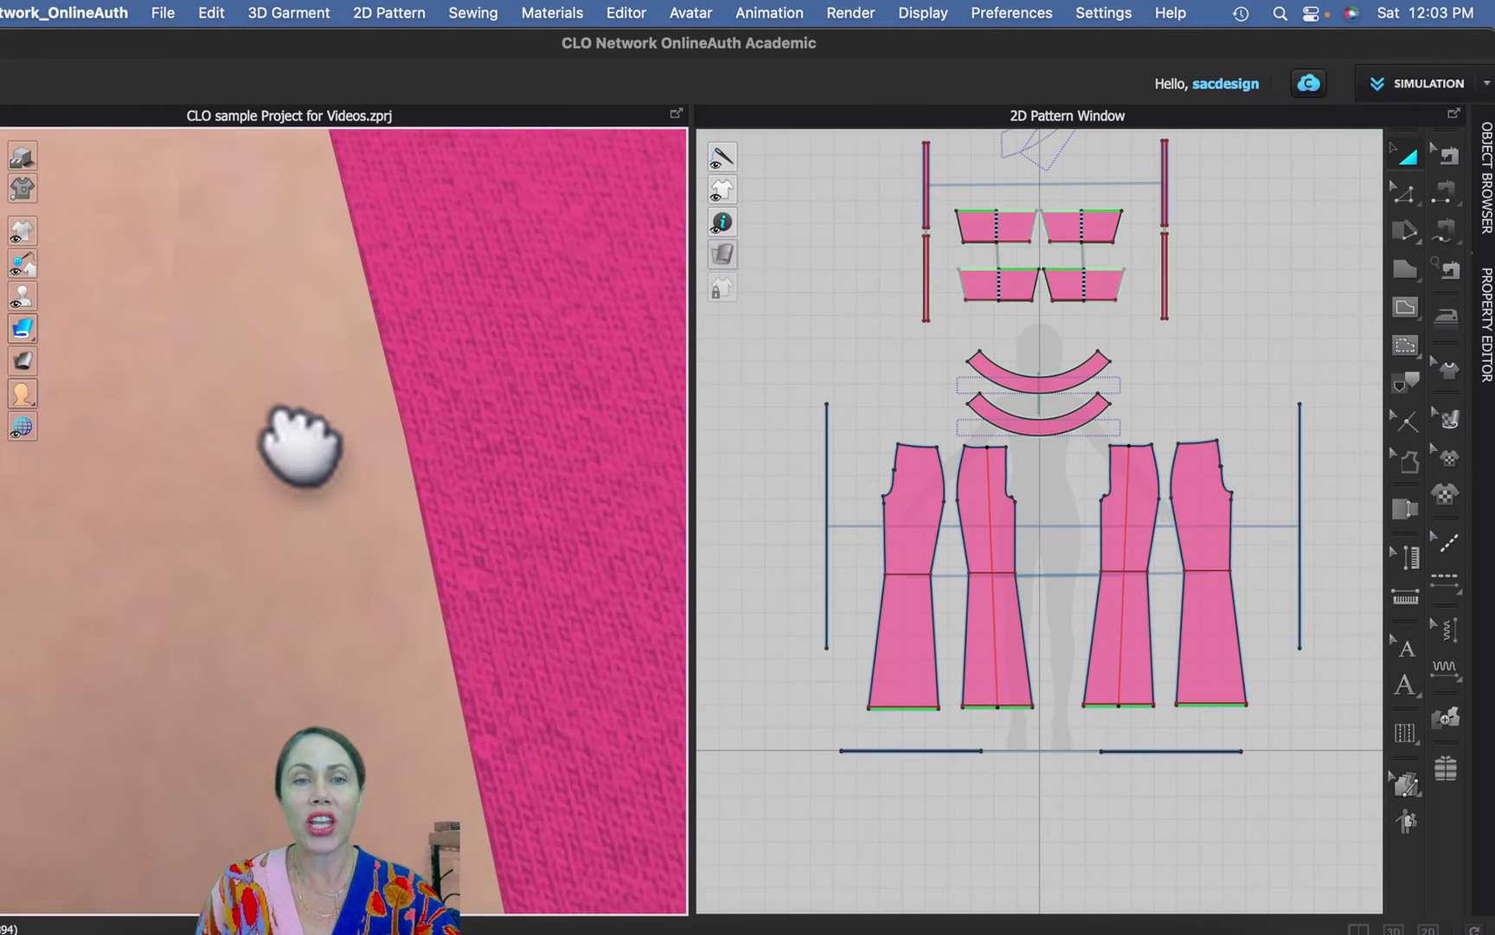
middle_click_drag(254, 402, 167, 497)
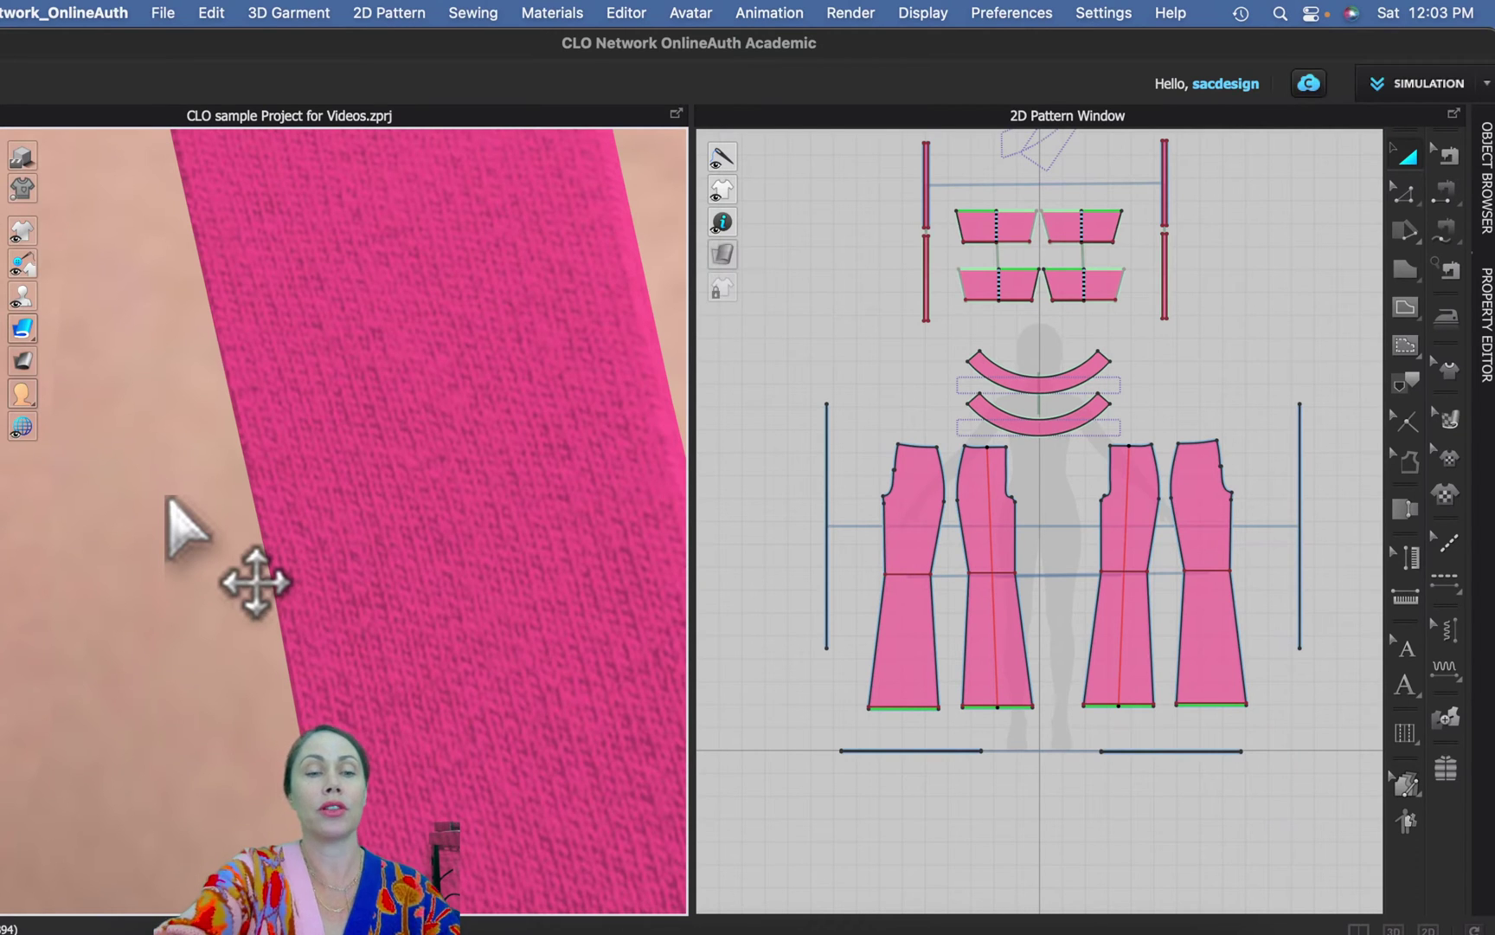
Step: Cycle the preset side, back, bottom, top and diagonal views with number keys, ending front-on
key("0")
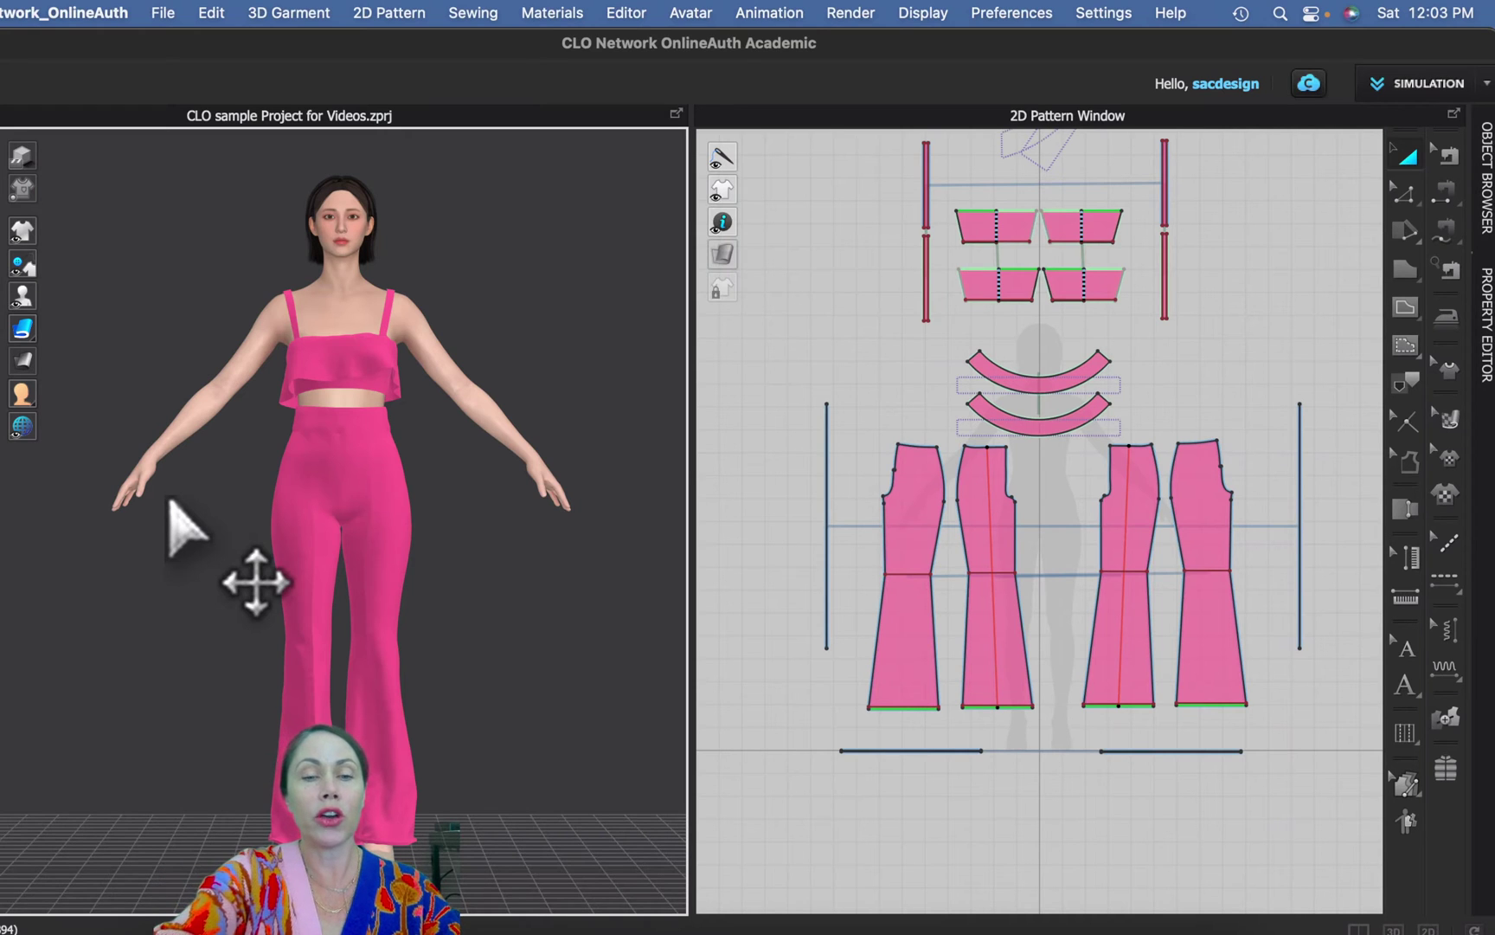
key("4")
key("6")
key("2")
key("8")
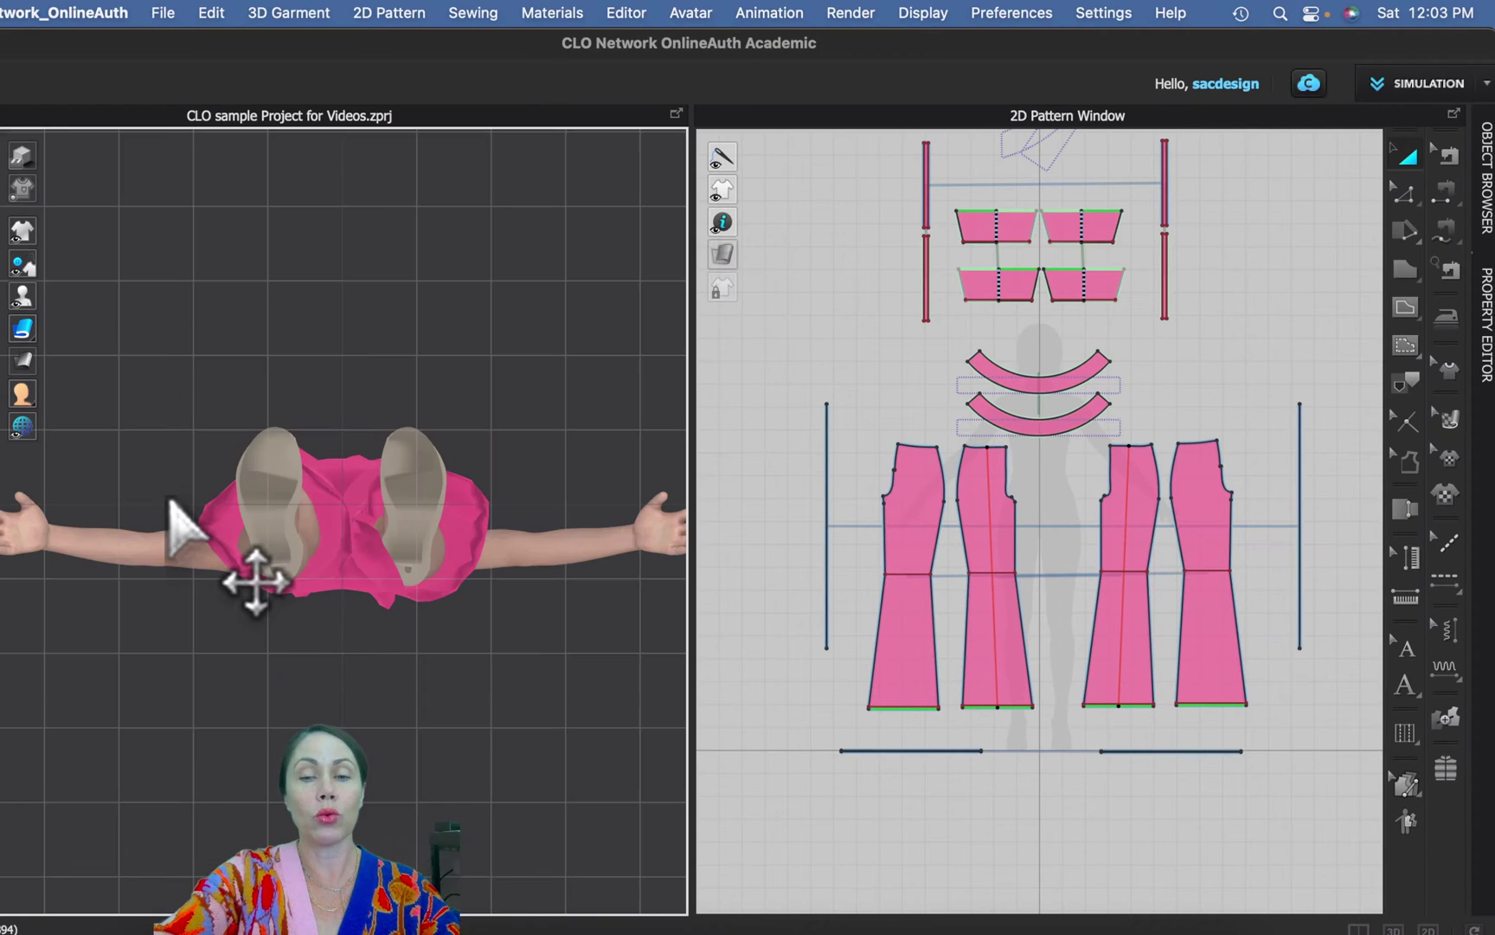
key("5")
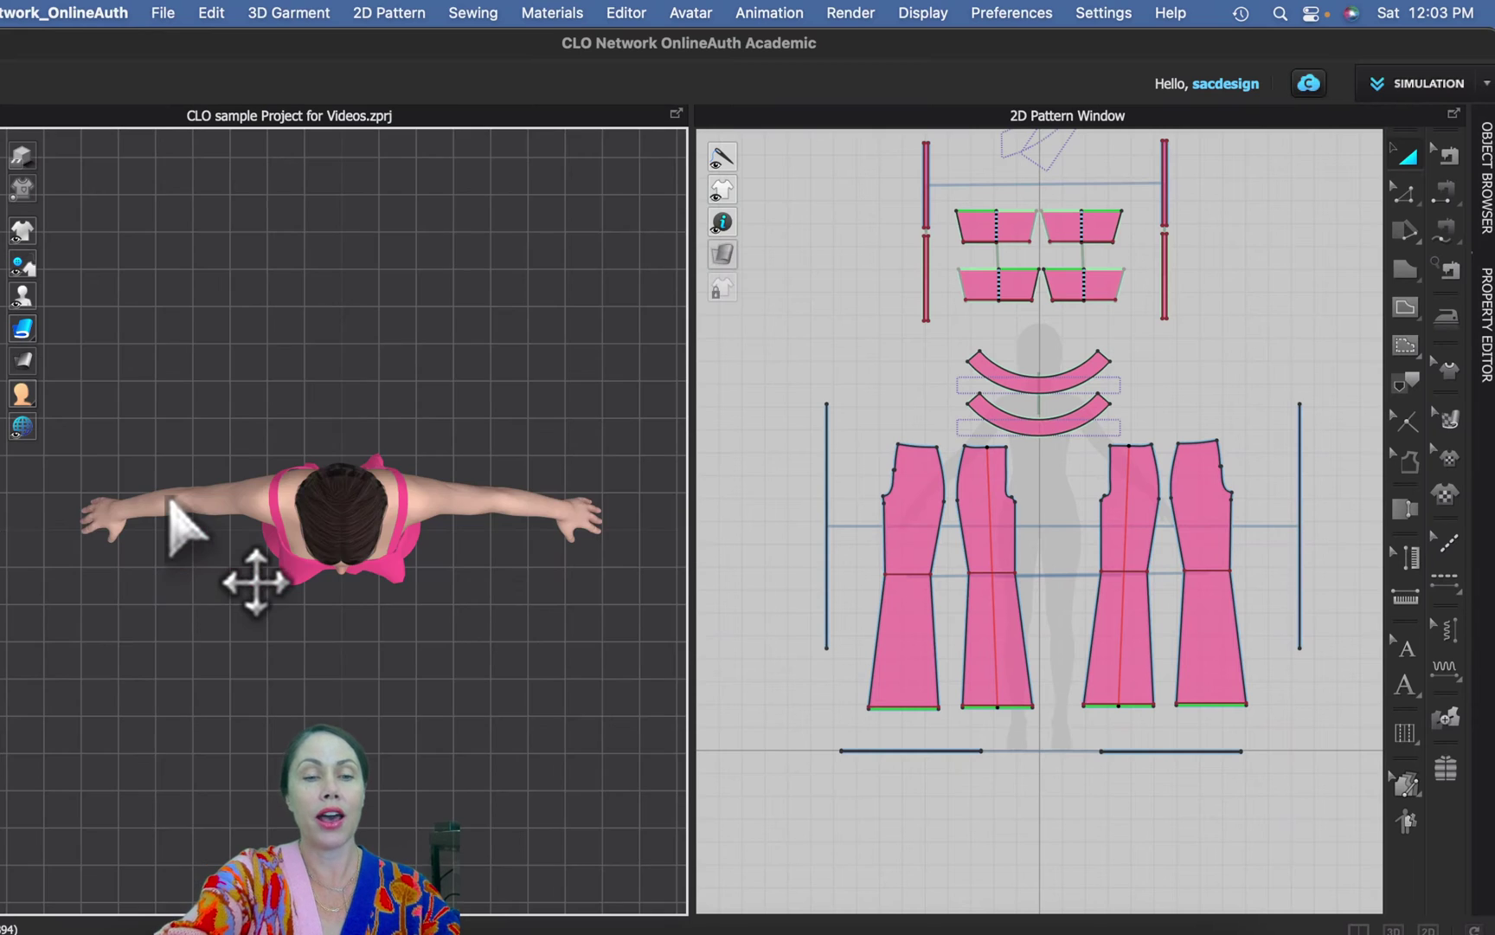
key("2")
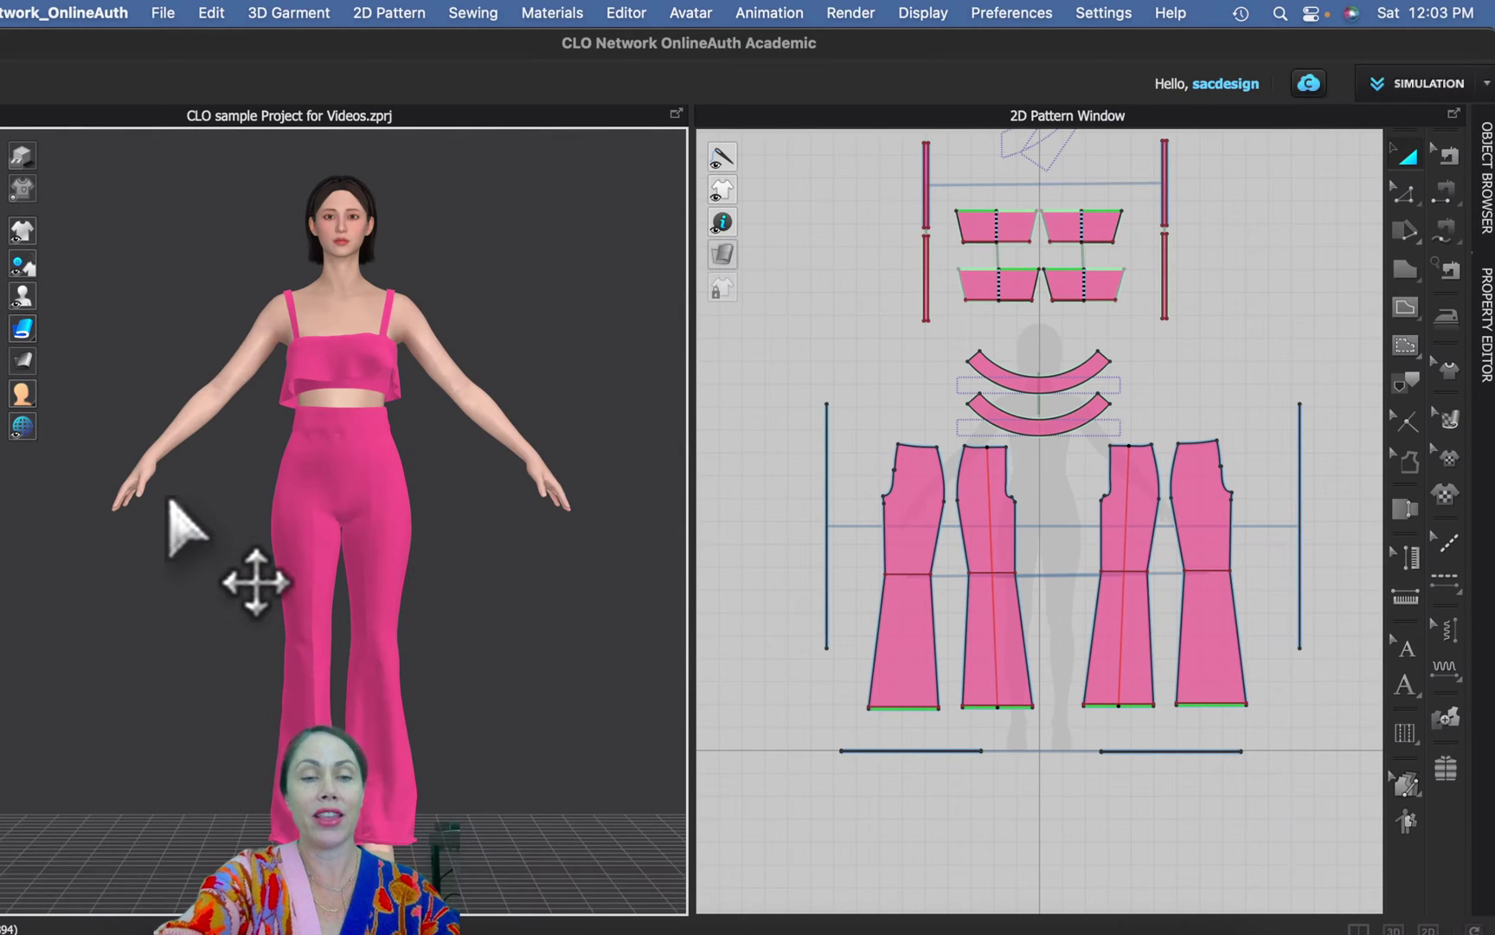
key("1")
key("2")
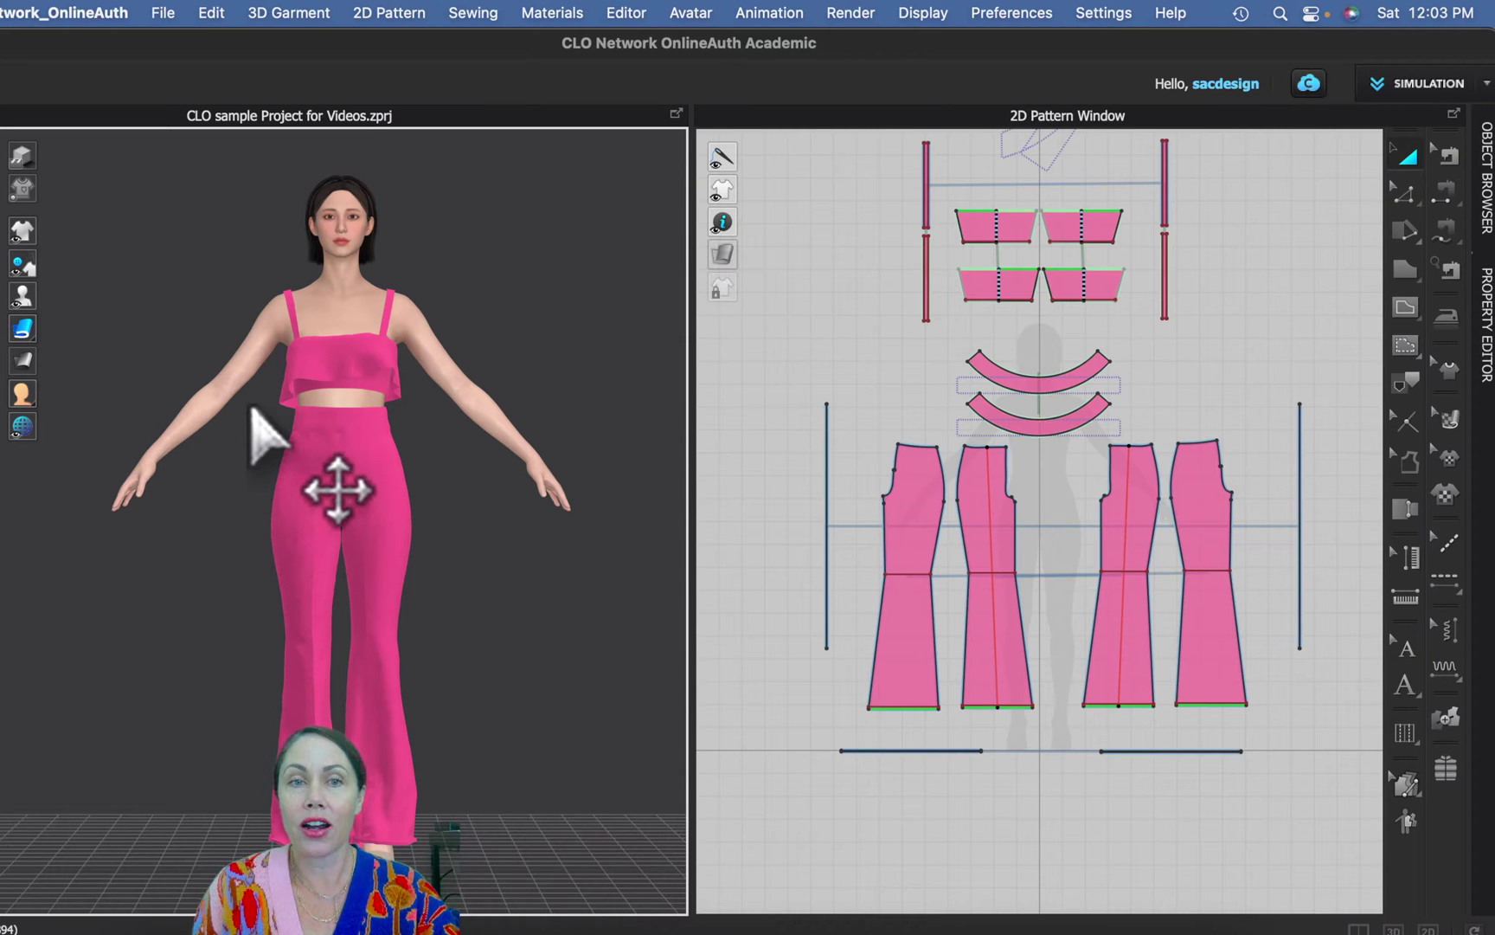
Step: Orbit the avatar to a side view, then frame the head and turn it back toward three-quarter front
right_click_drag(253, 409, 191, 411)
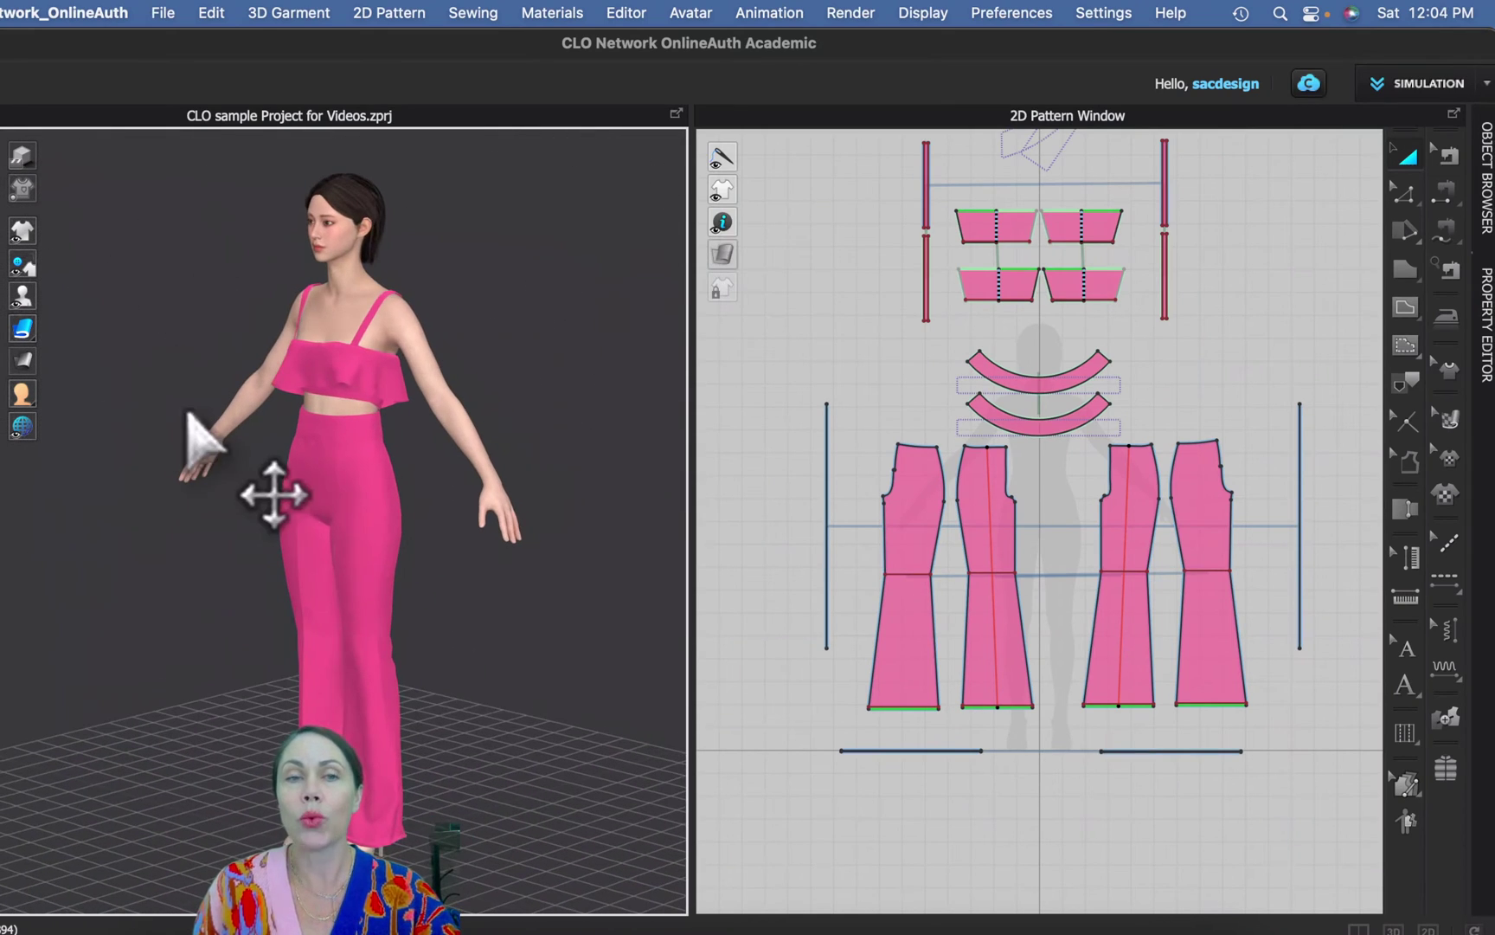
scroll(1212, 461, "up", 3)
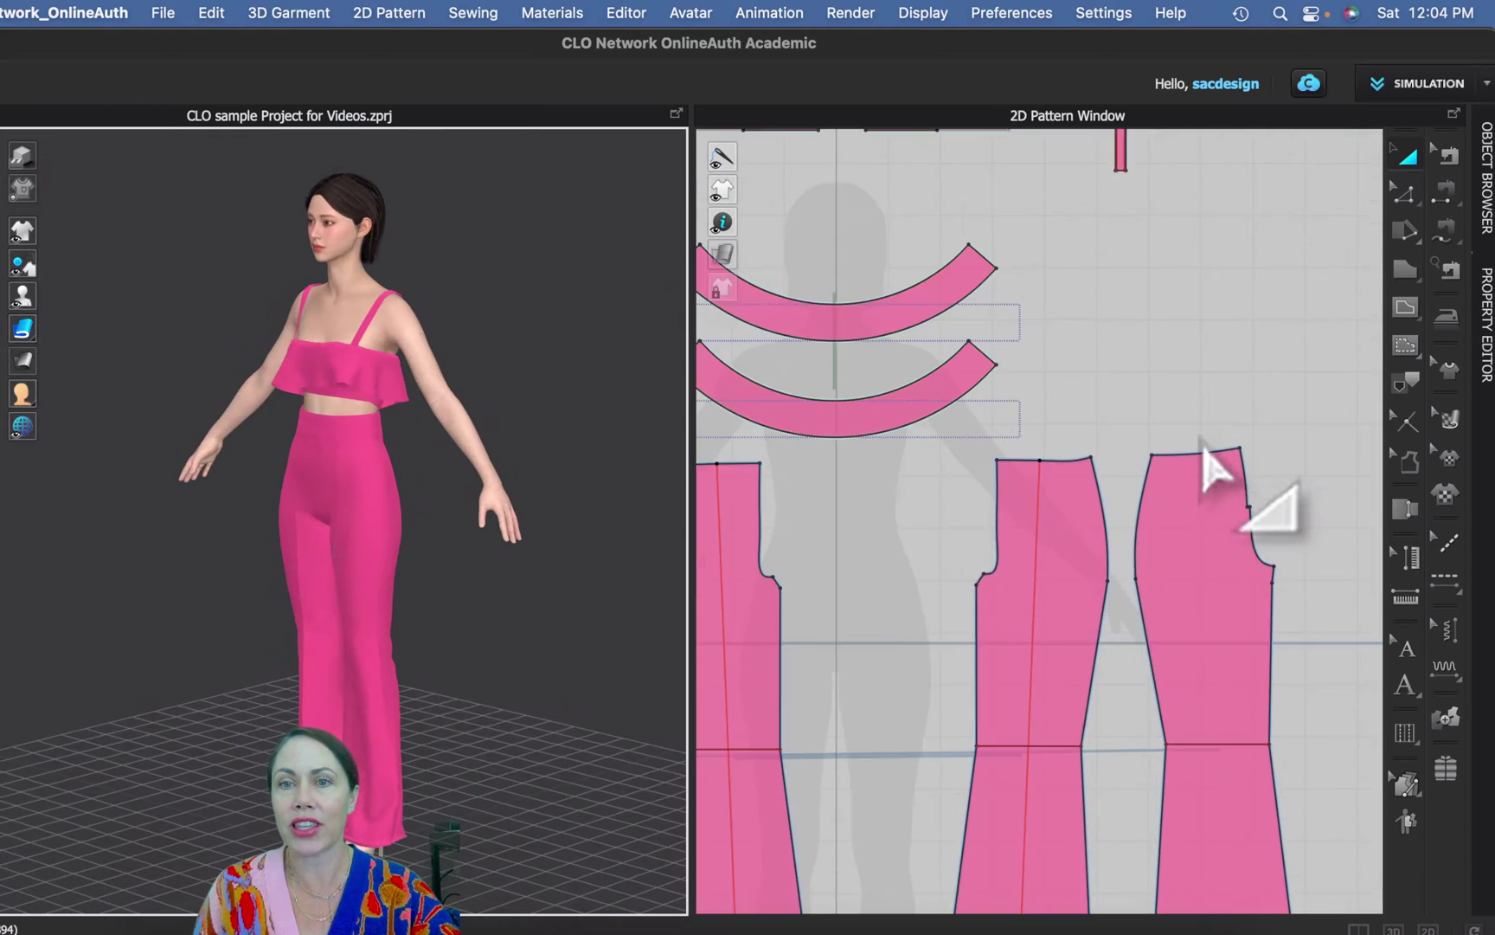
scroll(1206, 451, "down", 2)
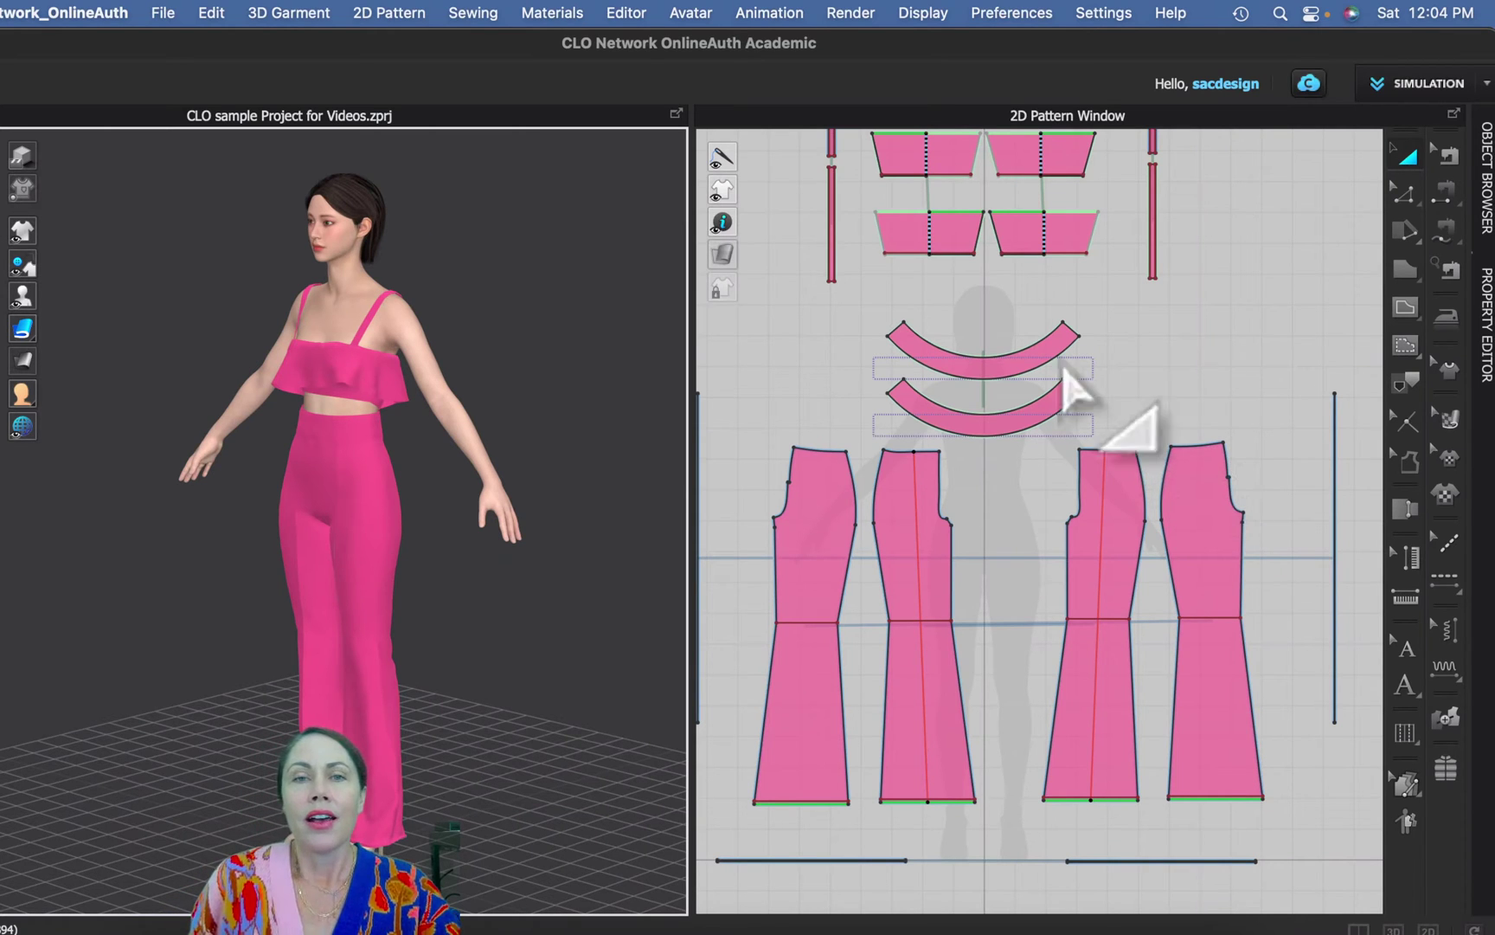
scroll(333, 368, "up", 2)
scroll(333, 372, "down", 1)
middle_click_drag(337, 394, 350, 530)
scroll(393, 502, "up", 2)
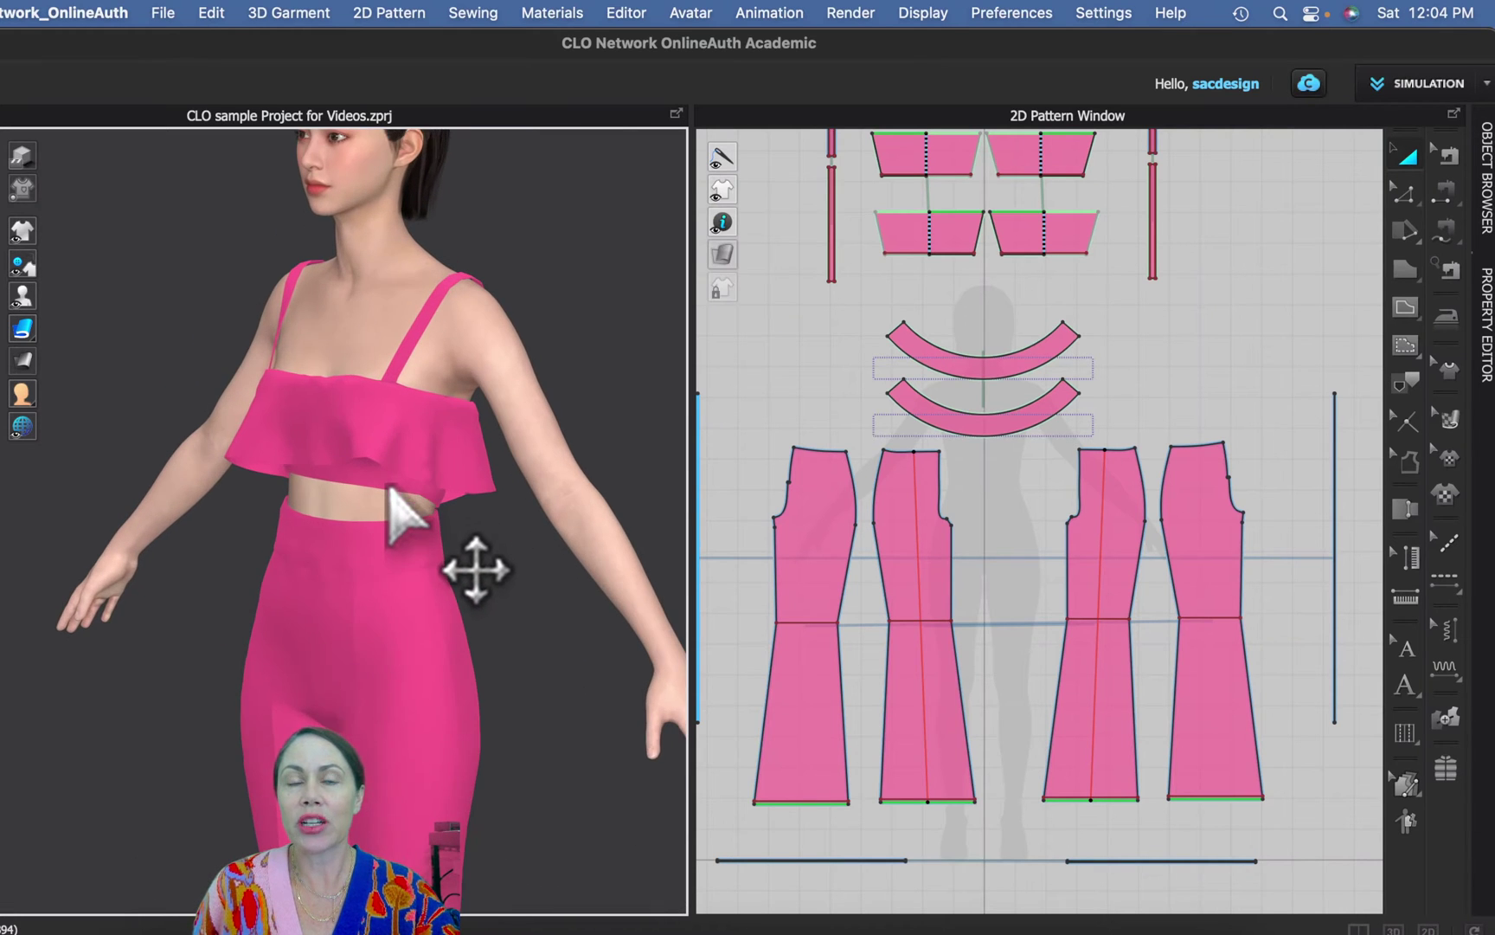
right_click_drag(400, 507, 334, 511)
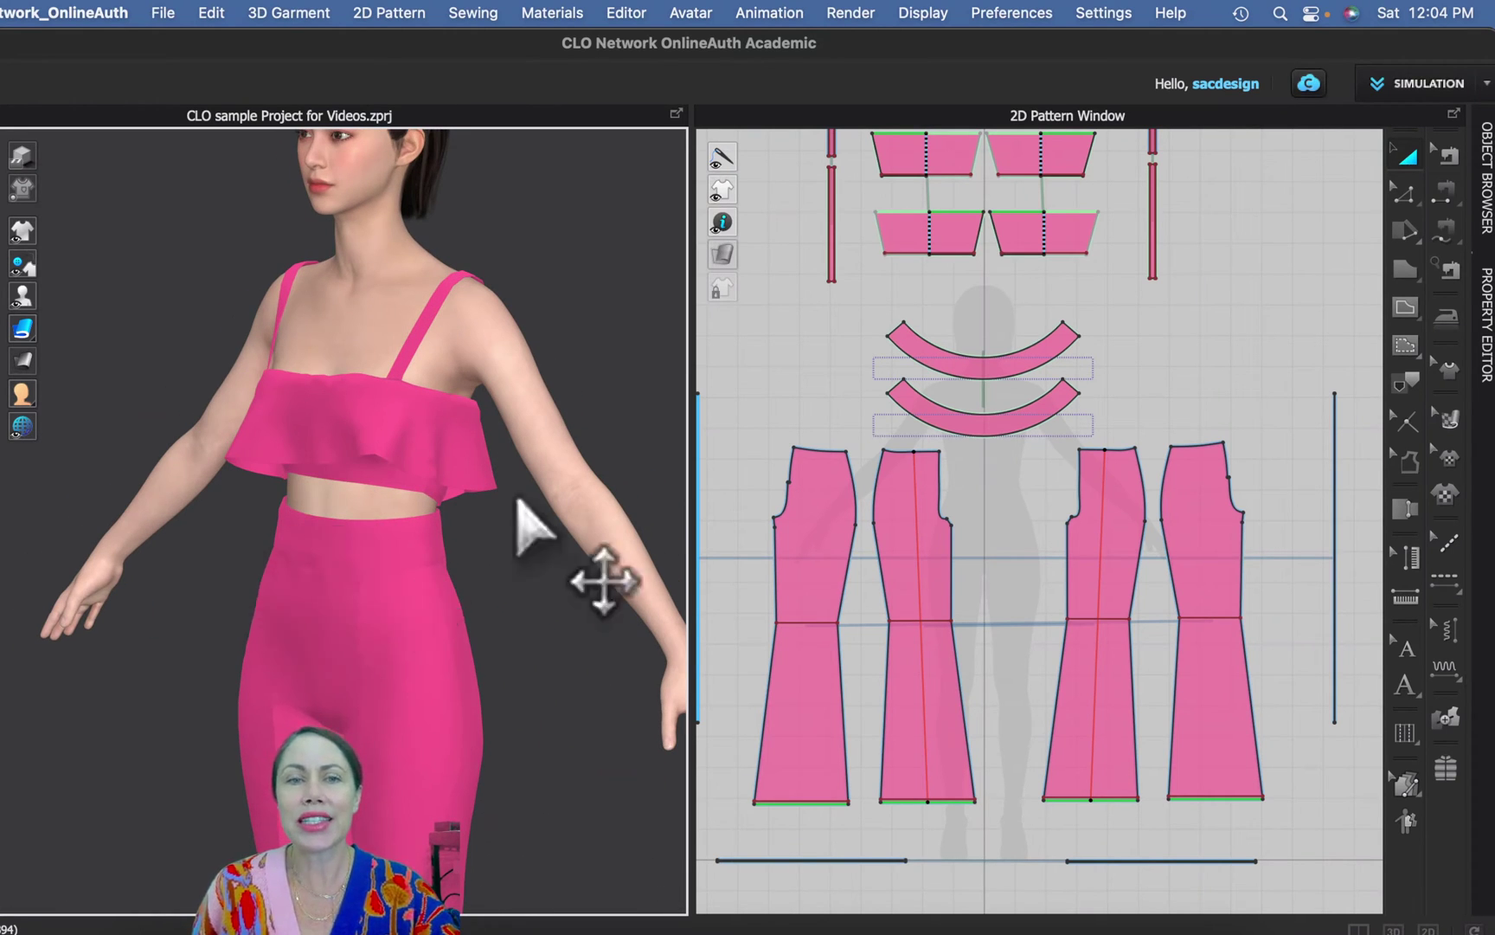
Step: Switch the 3D view to quality rendering, then orbit from above and zoom in on the torso
left_click(855, 13)
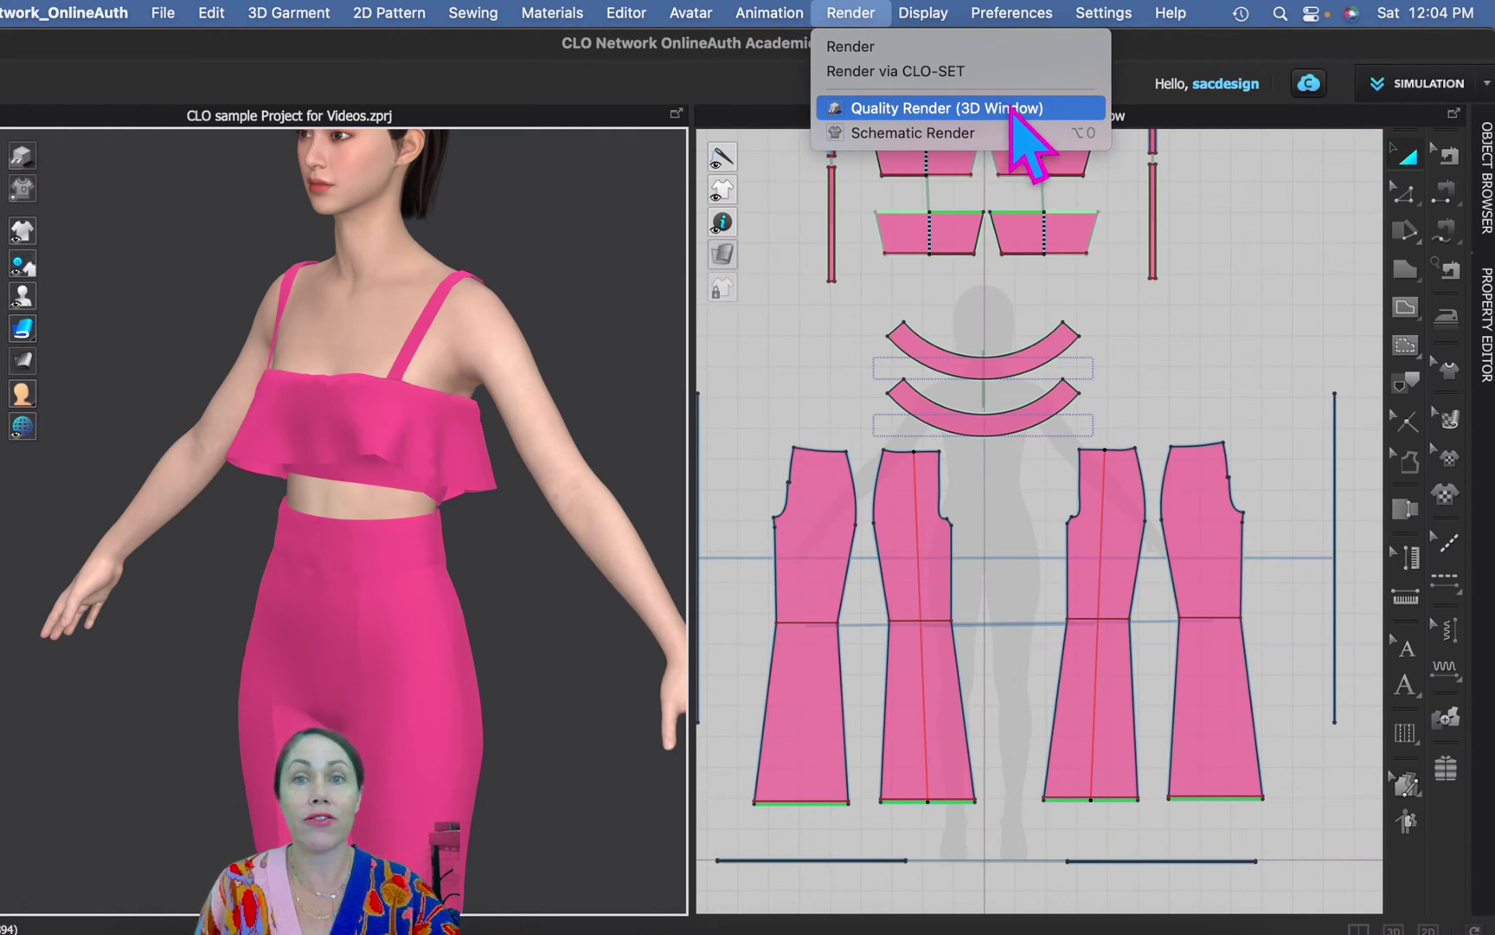
left_click(916, 111)
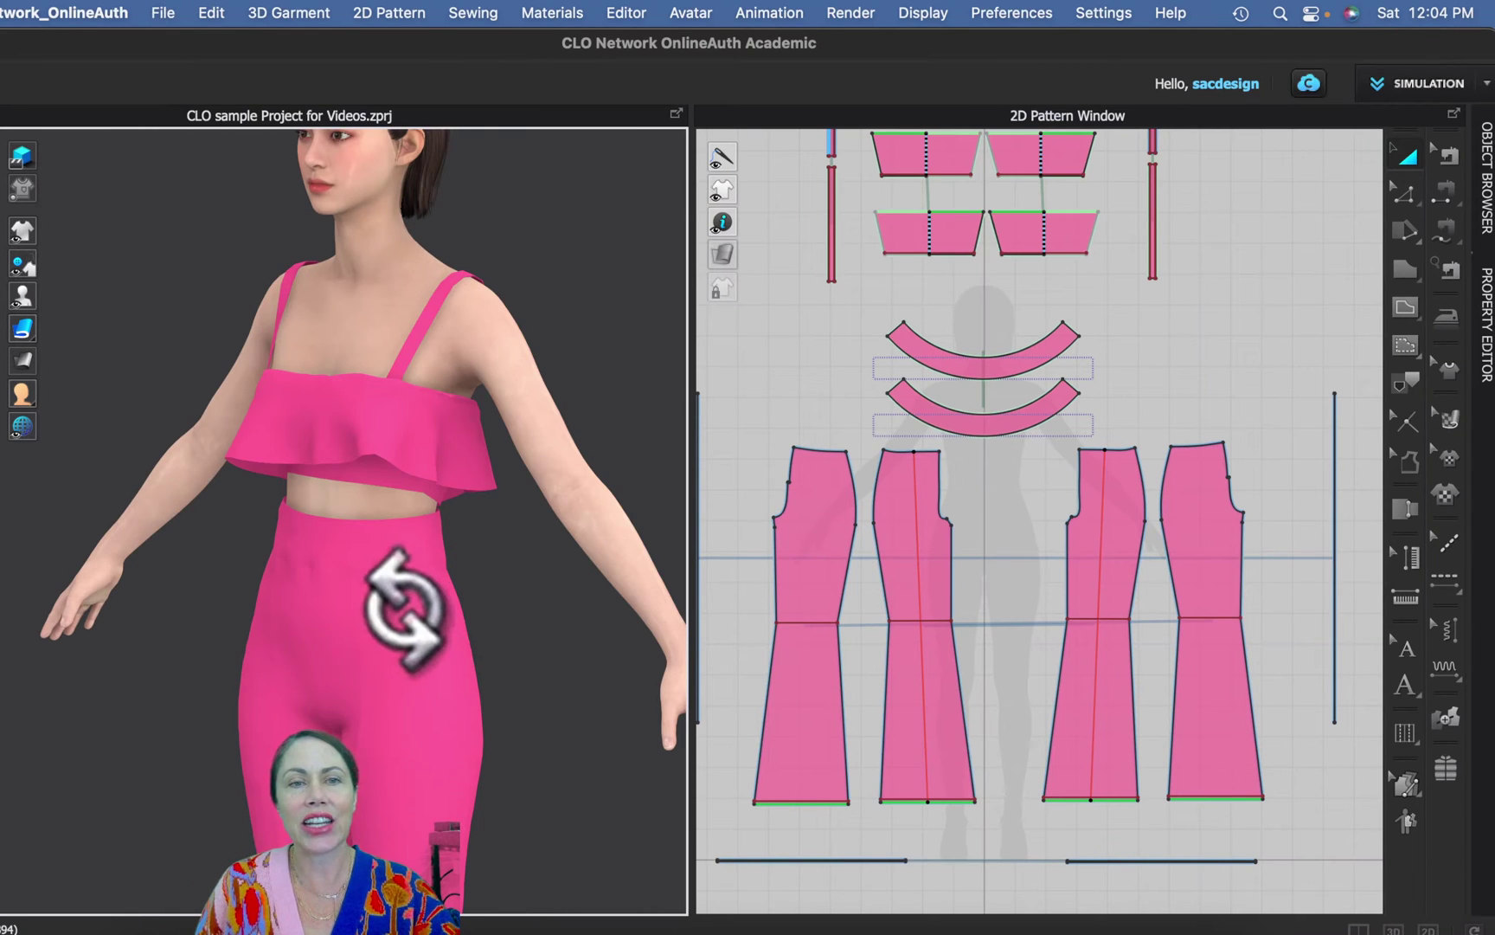
right_click_drag(328, 527, 309, 499)
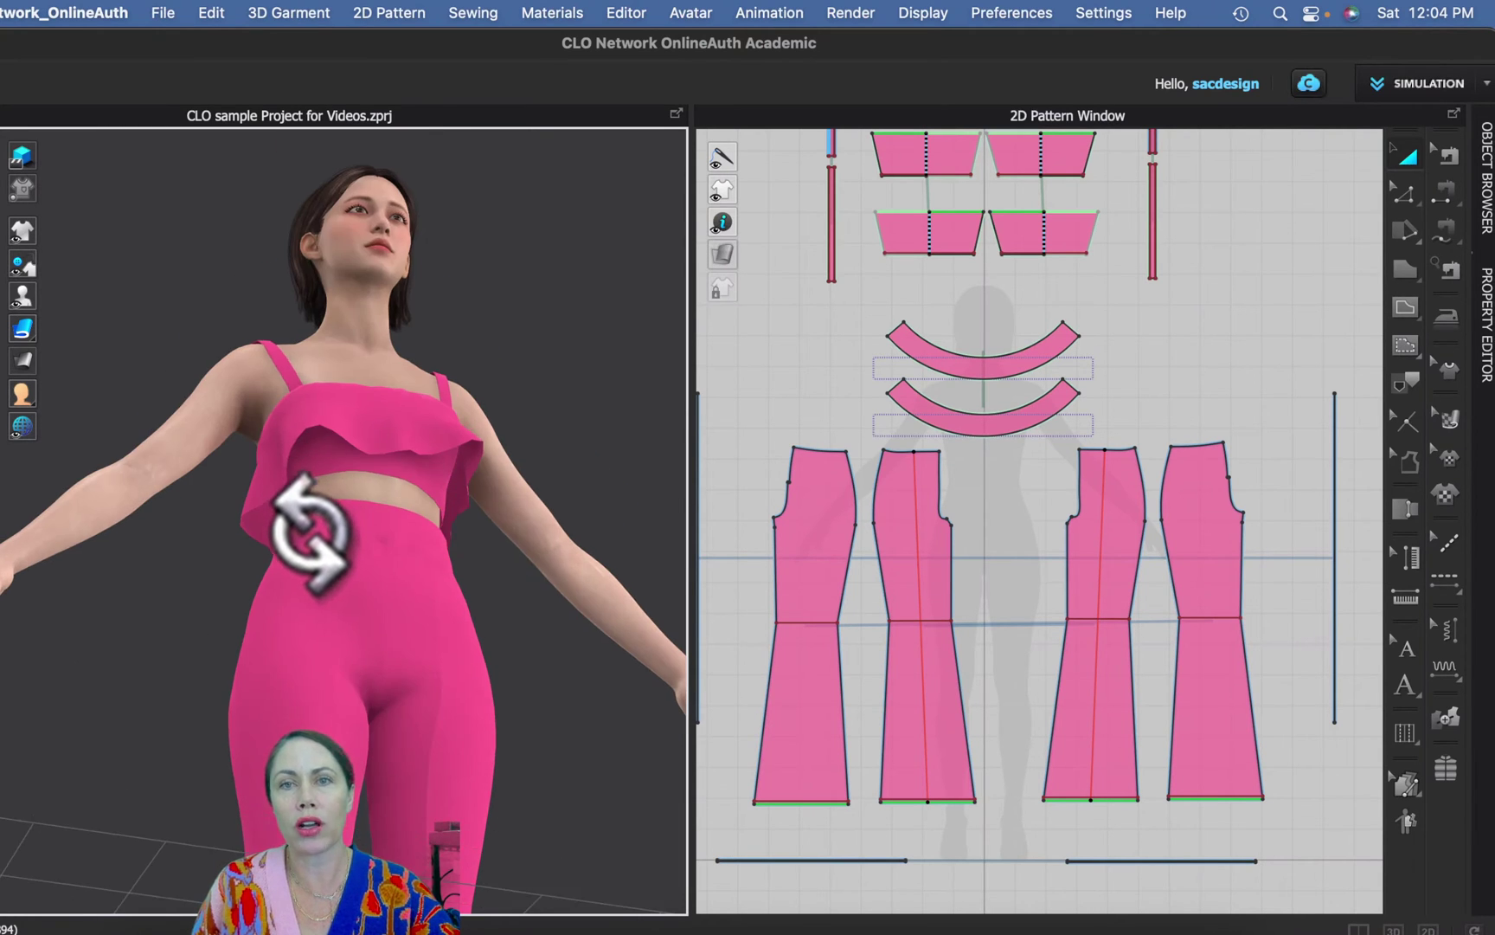
scroll(312, 522, "up", 3)
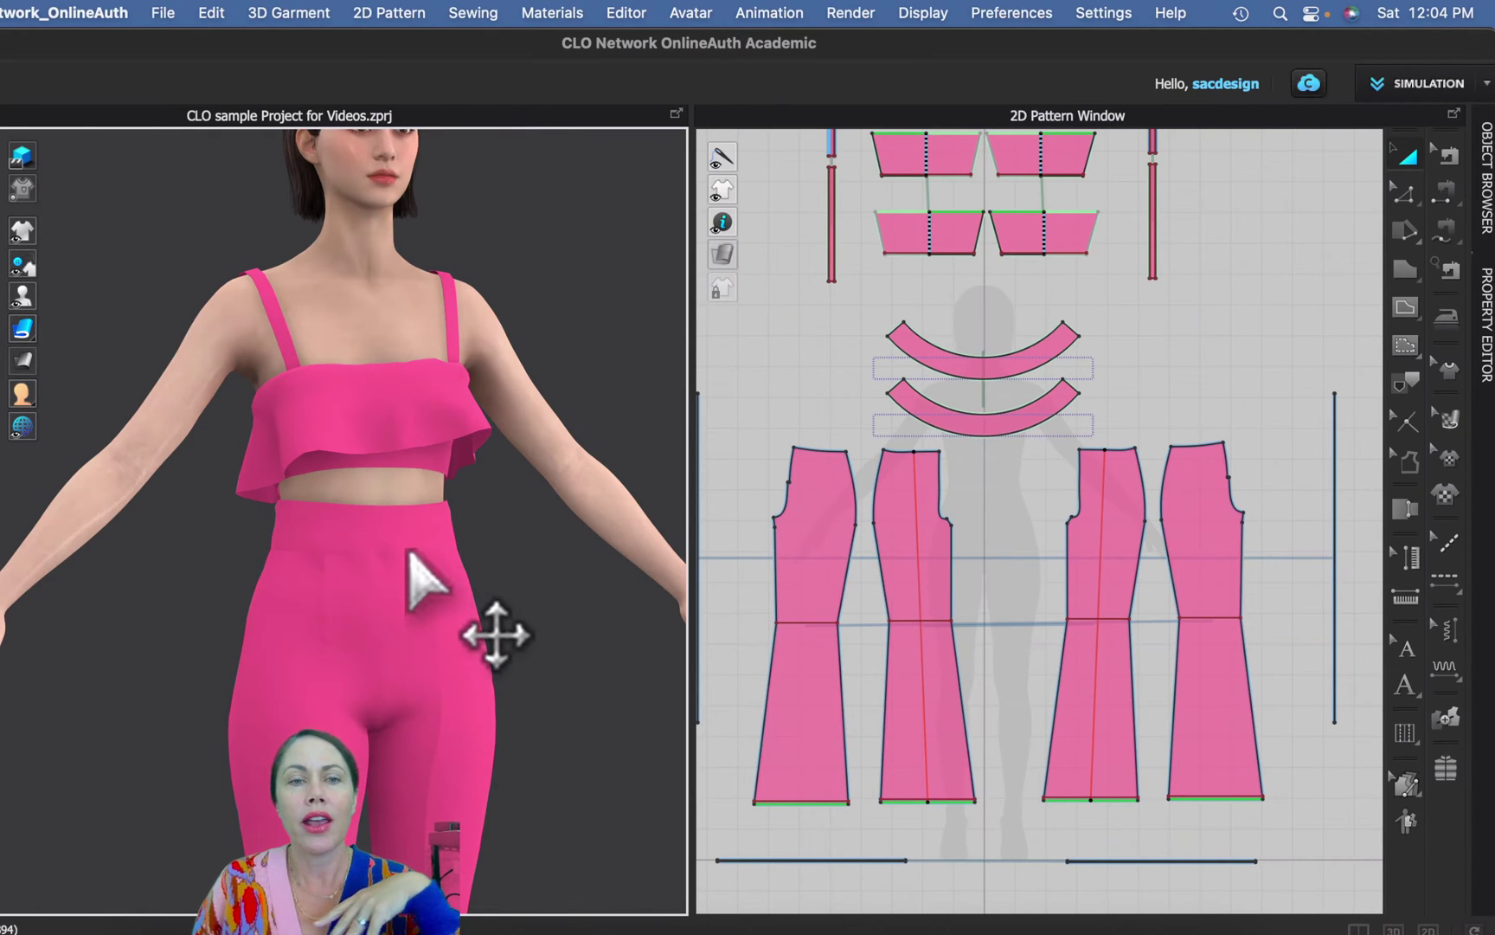
left_click(164, 18)
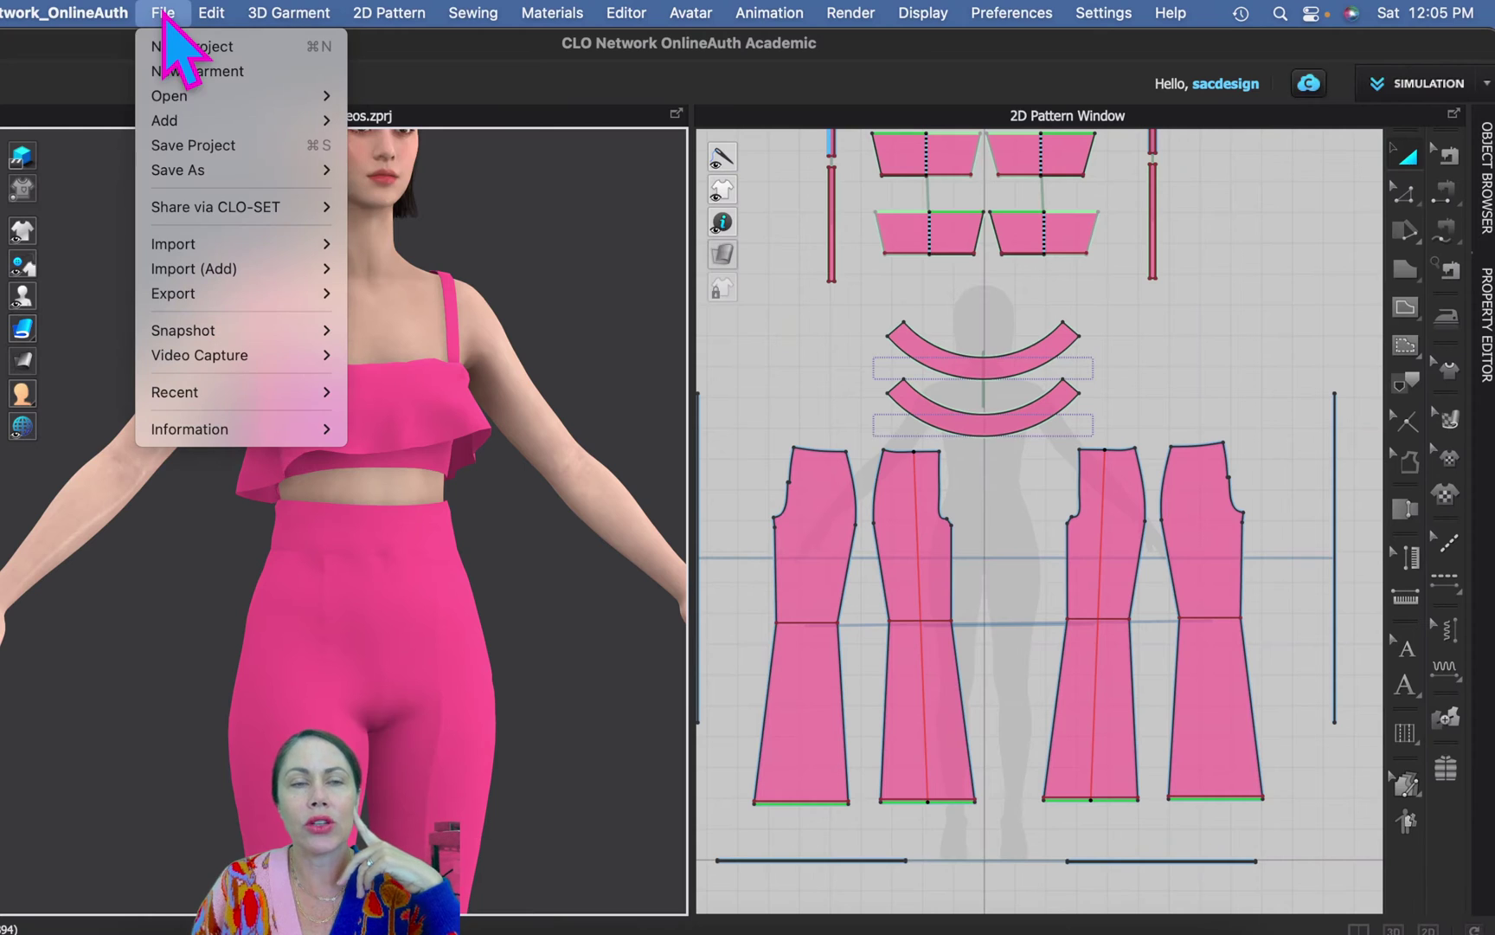
mouse_move(178, 333)
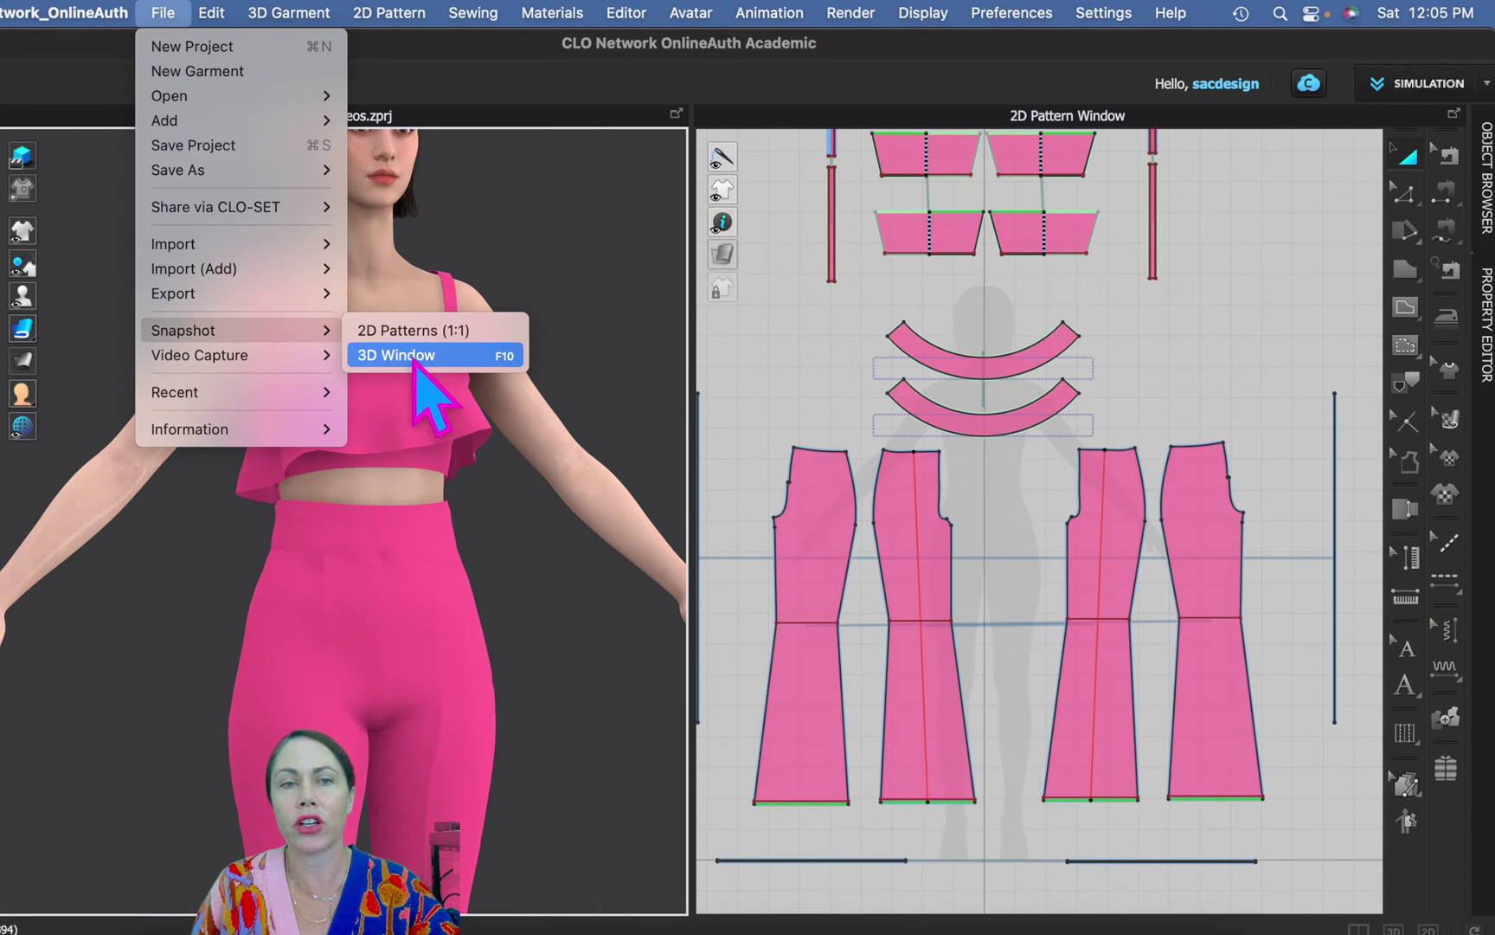
left_click(458, 530)
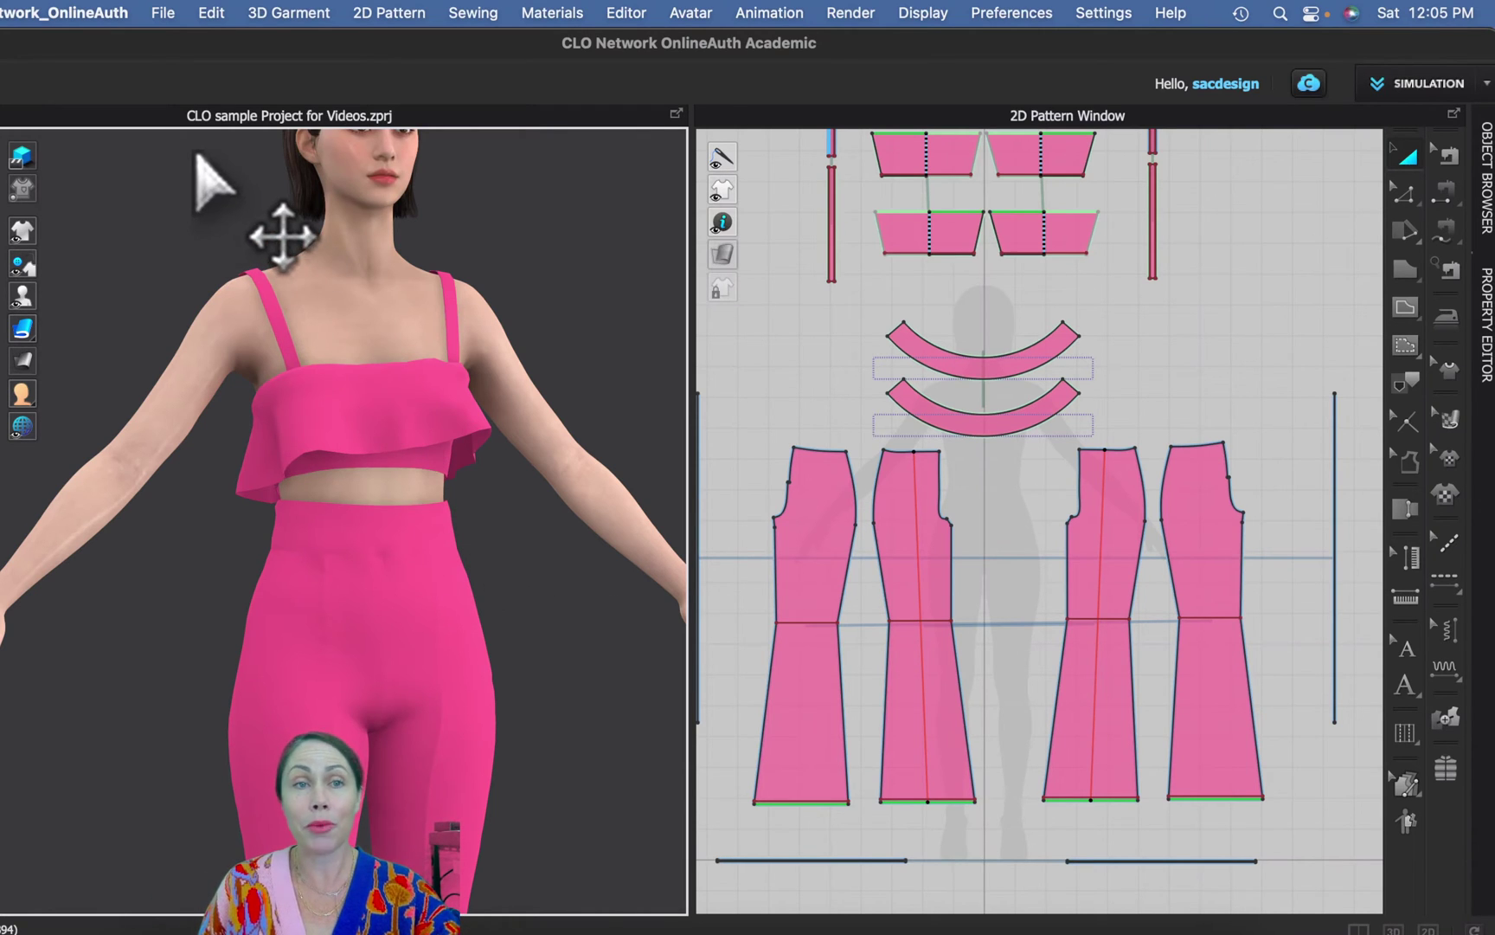
Step: Open the File menu to review commands such as Save Project
left_click(164, 12)
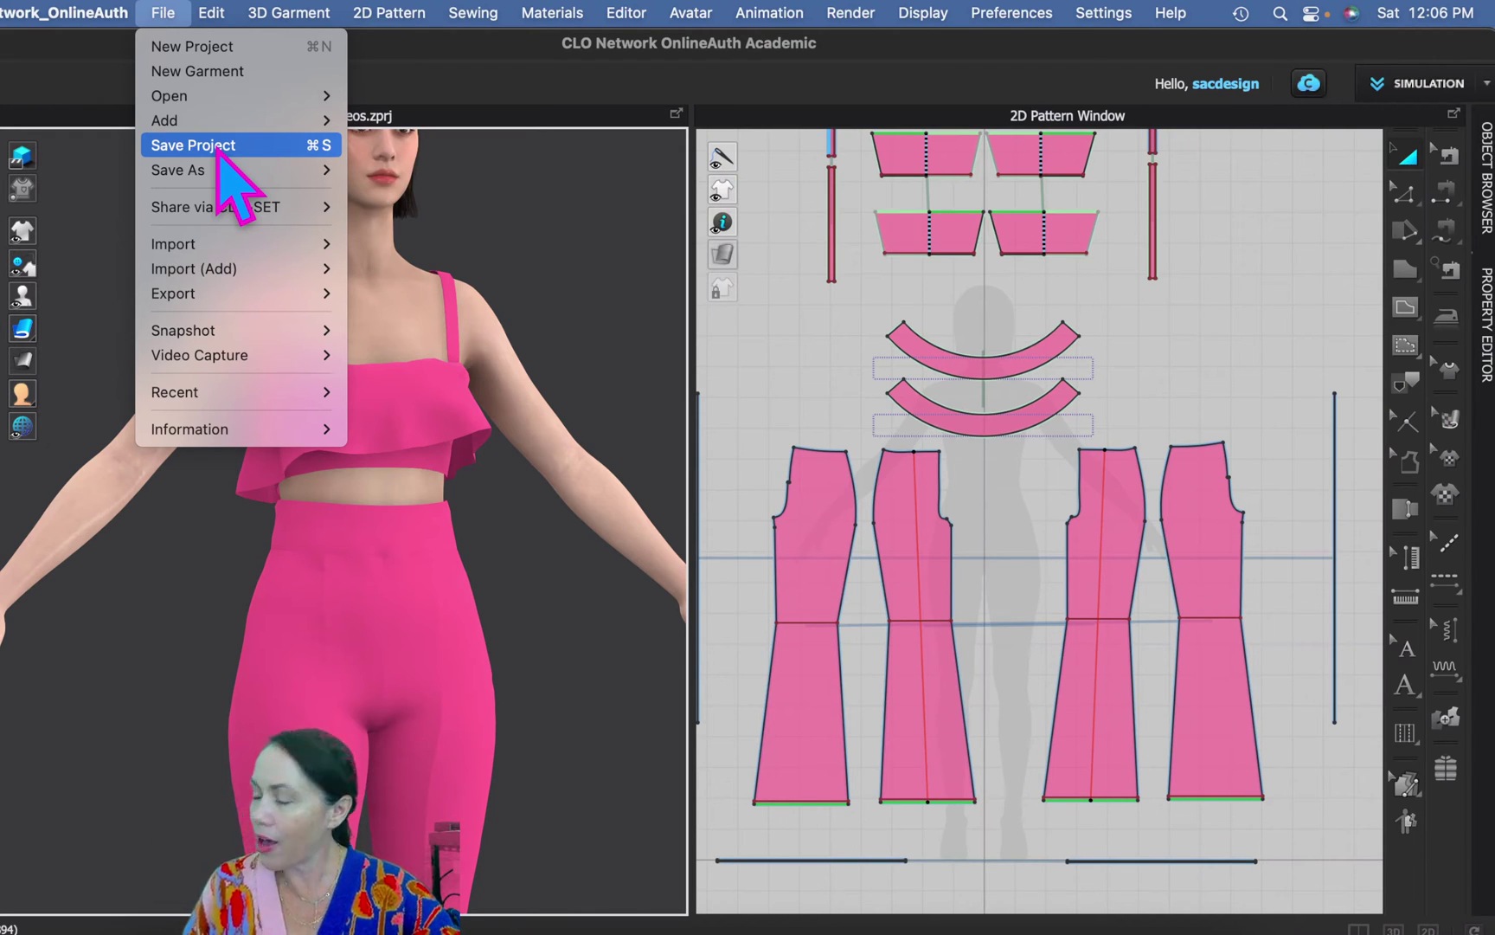
Step: Toggle Render > Quality Render (3D Window) off
mouse_move(866, 26)
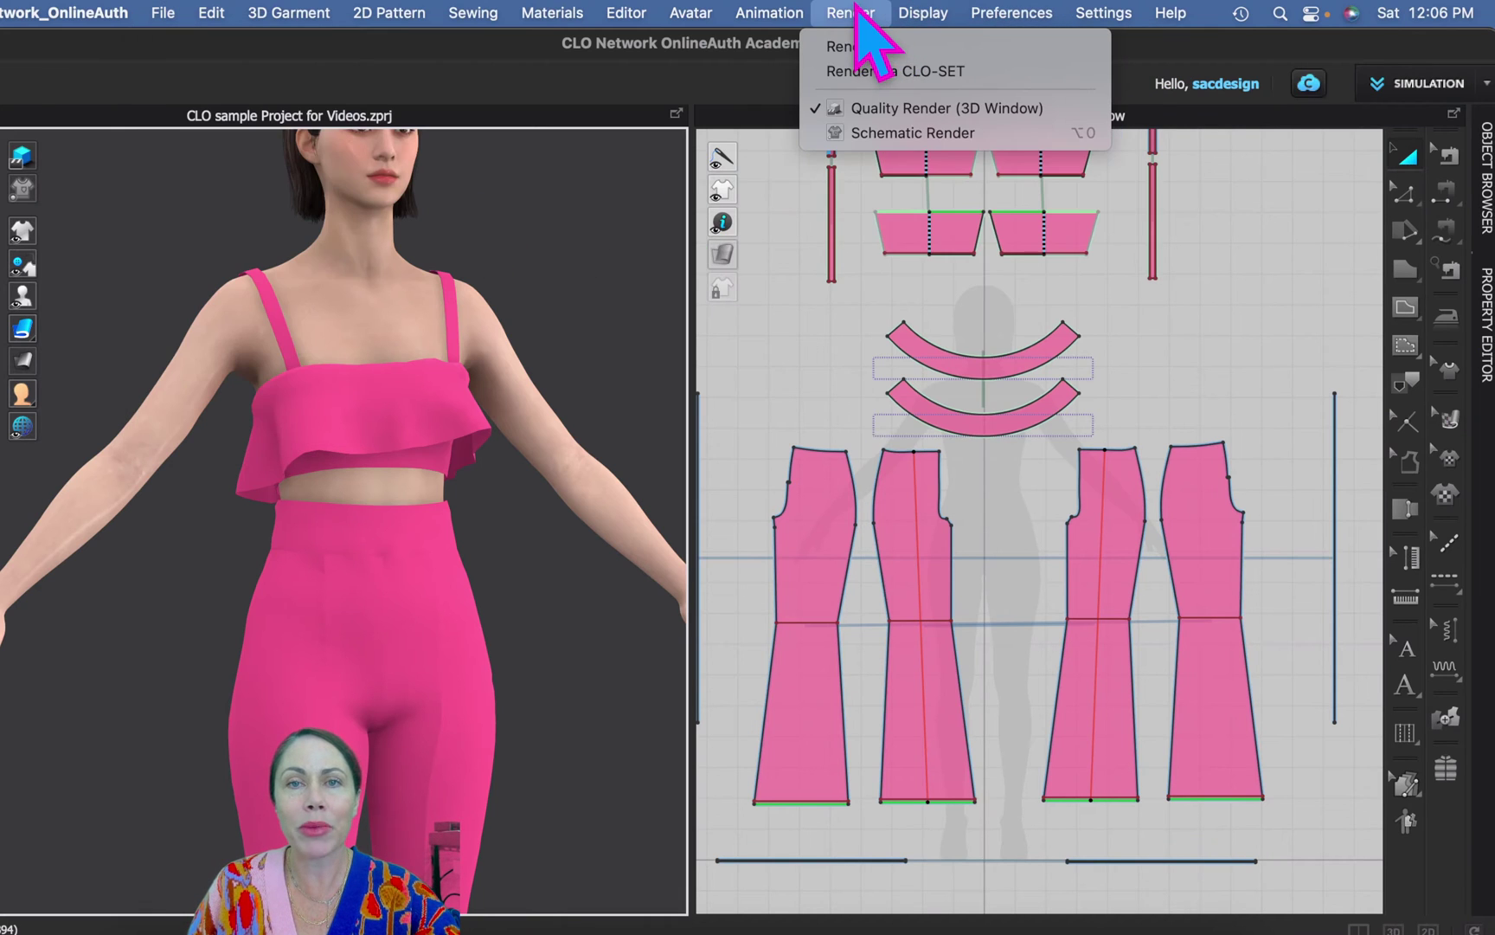
left_click(900, 108)
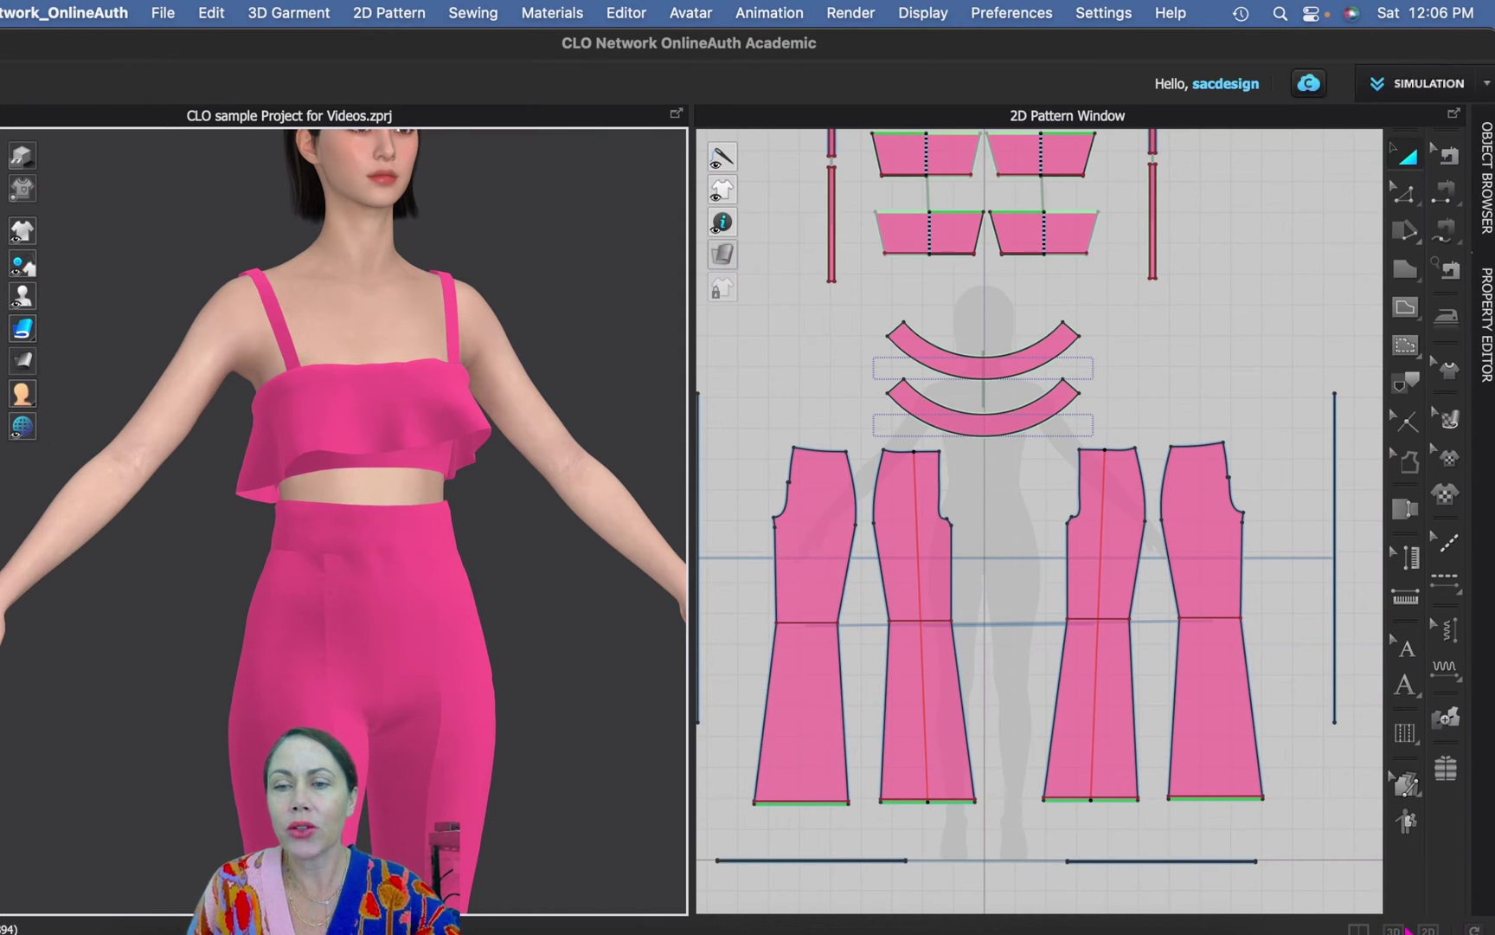
left_click(1402, 929)
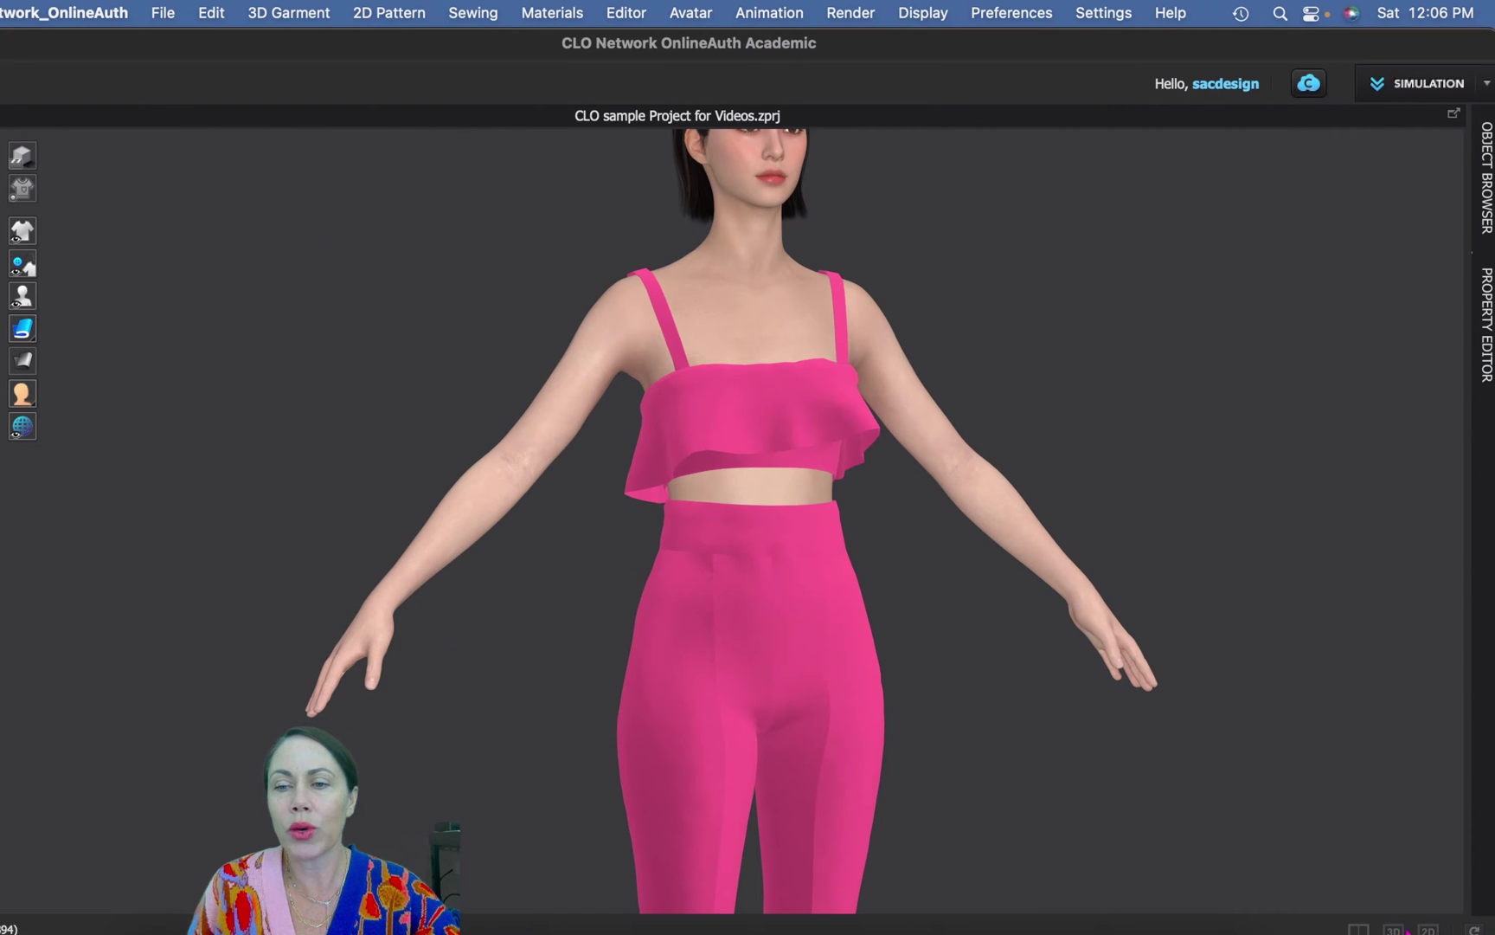
left_click(1428, 929)
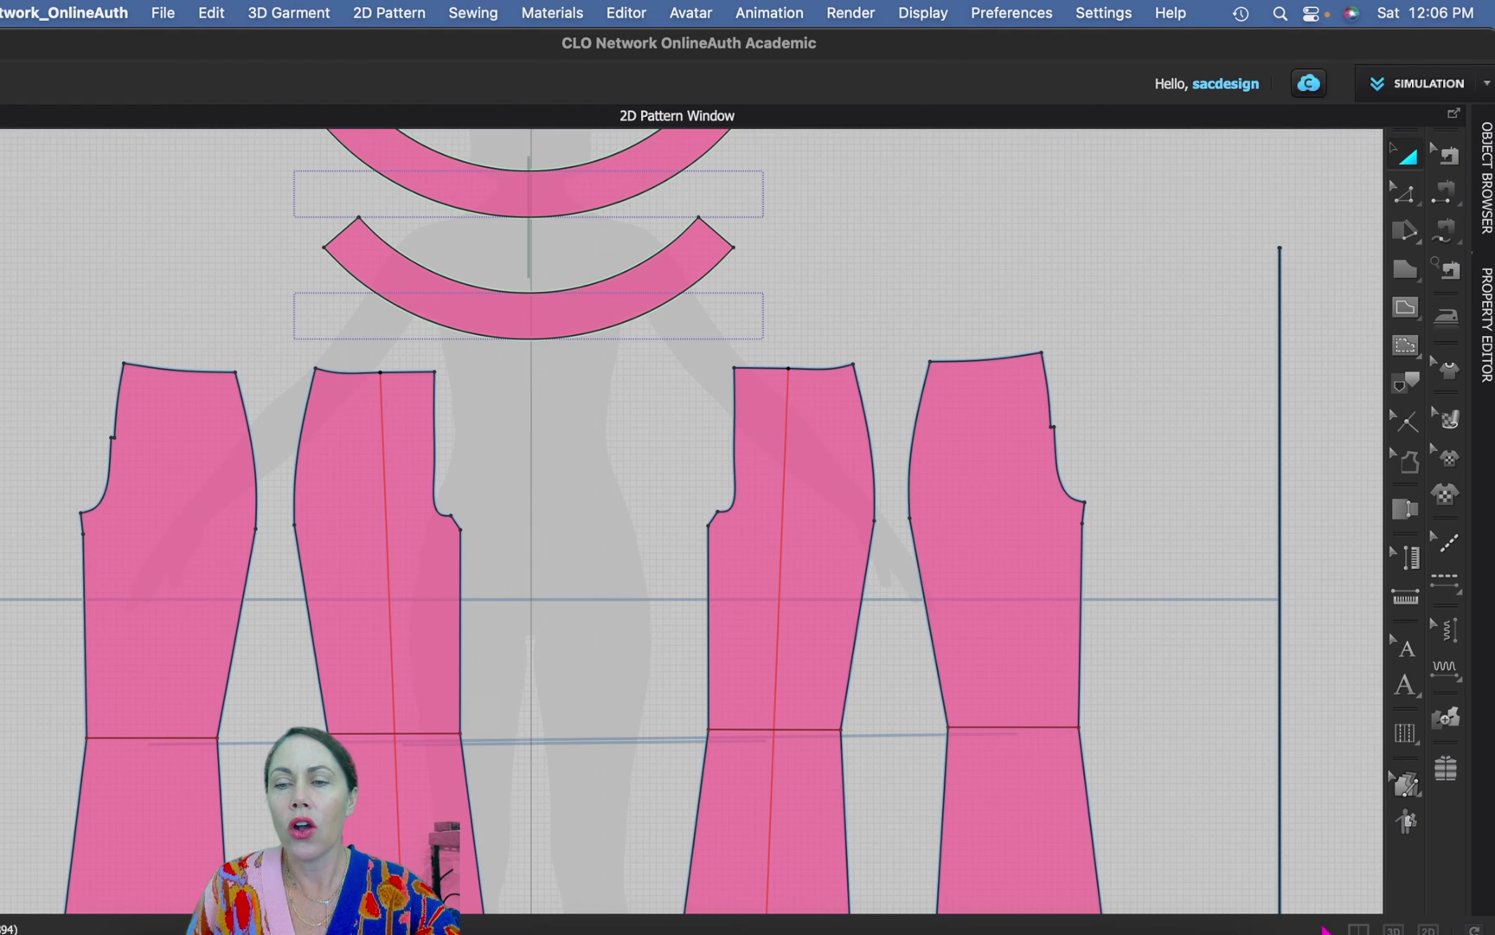
left_click(1357, 929)
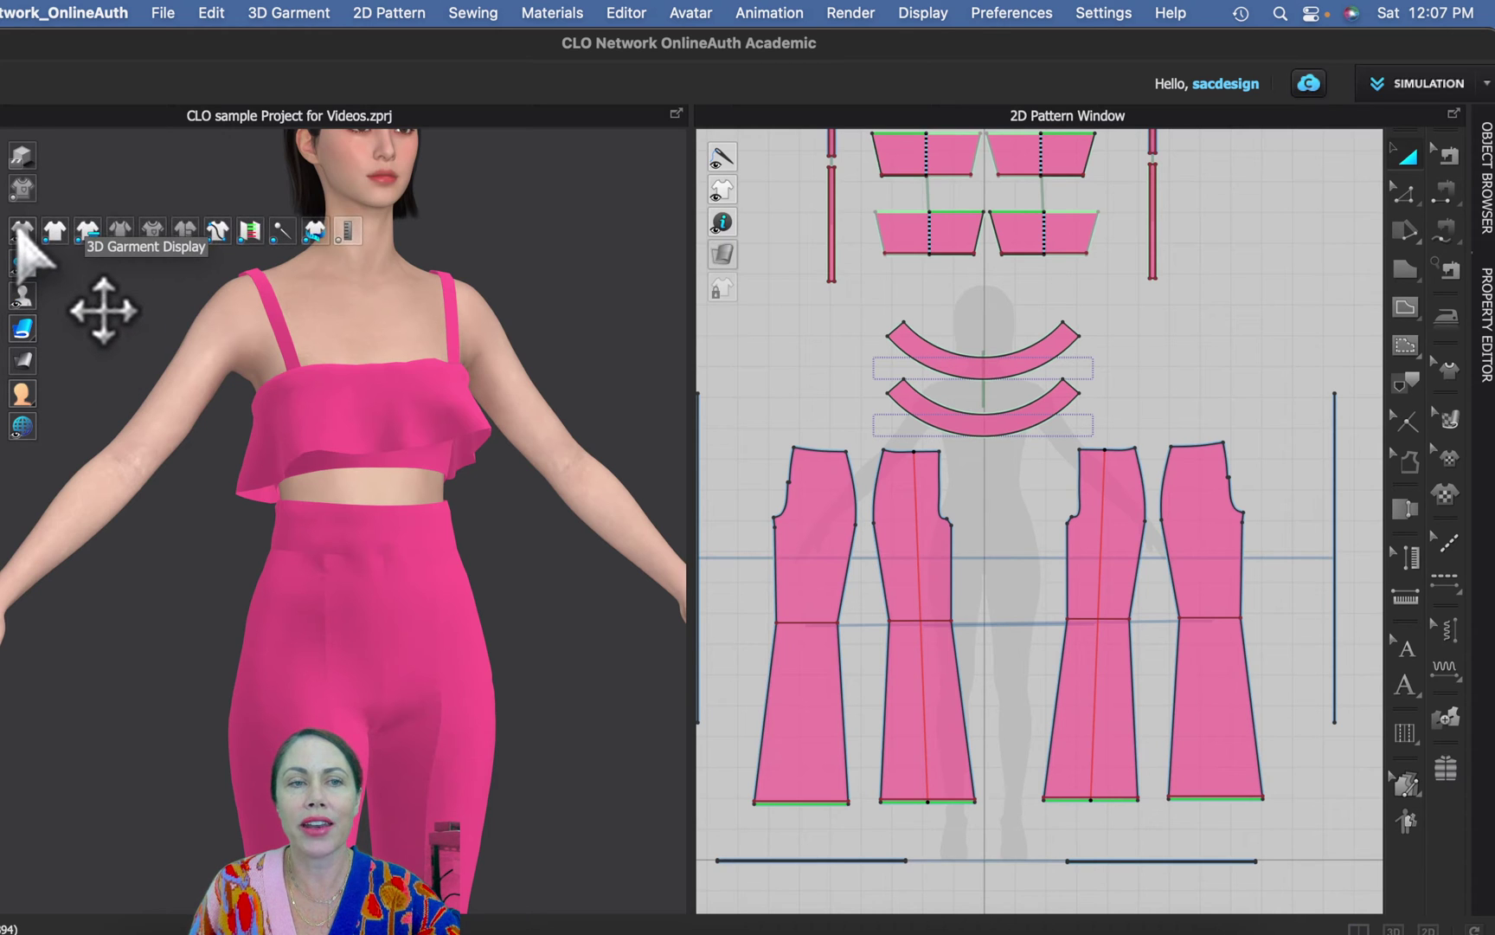
mouse_move(23, 270)
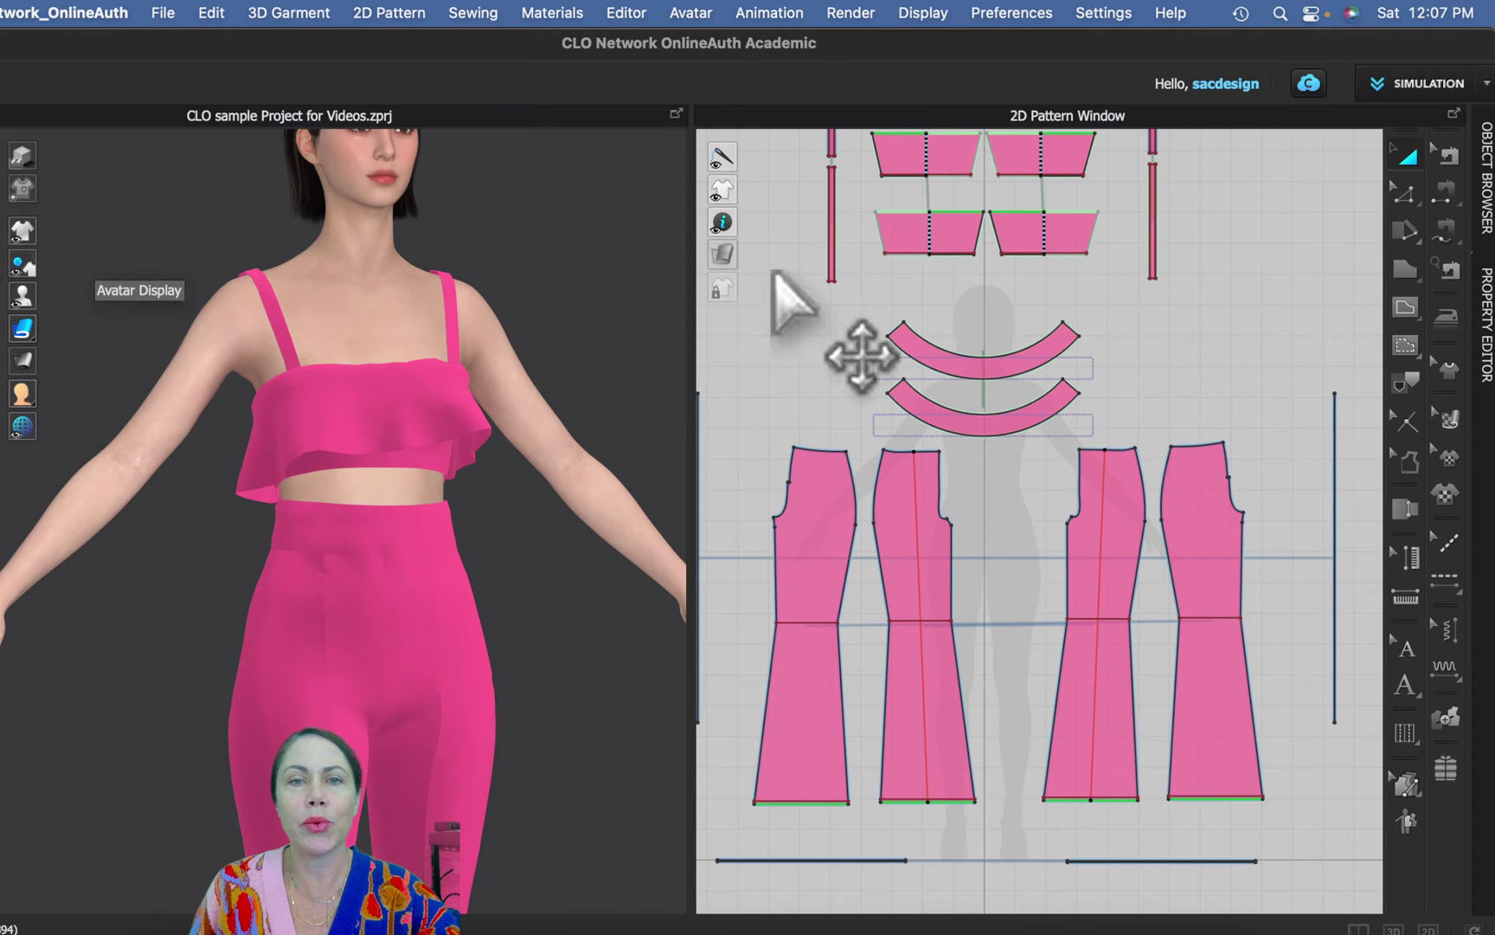
mouse_move(725, 204)
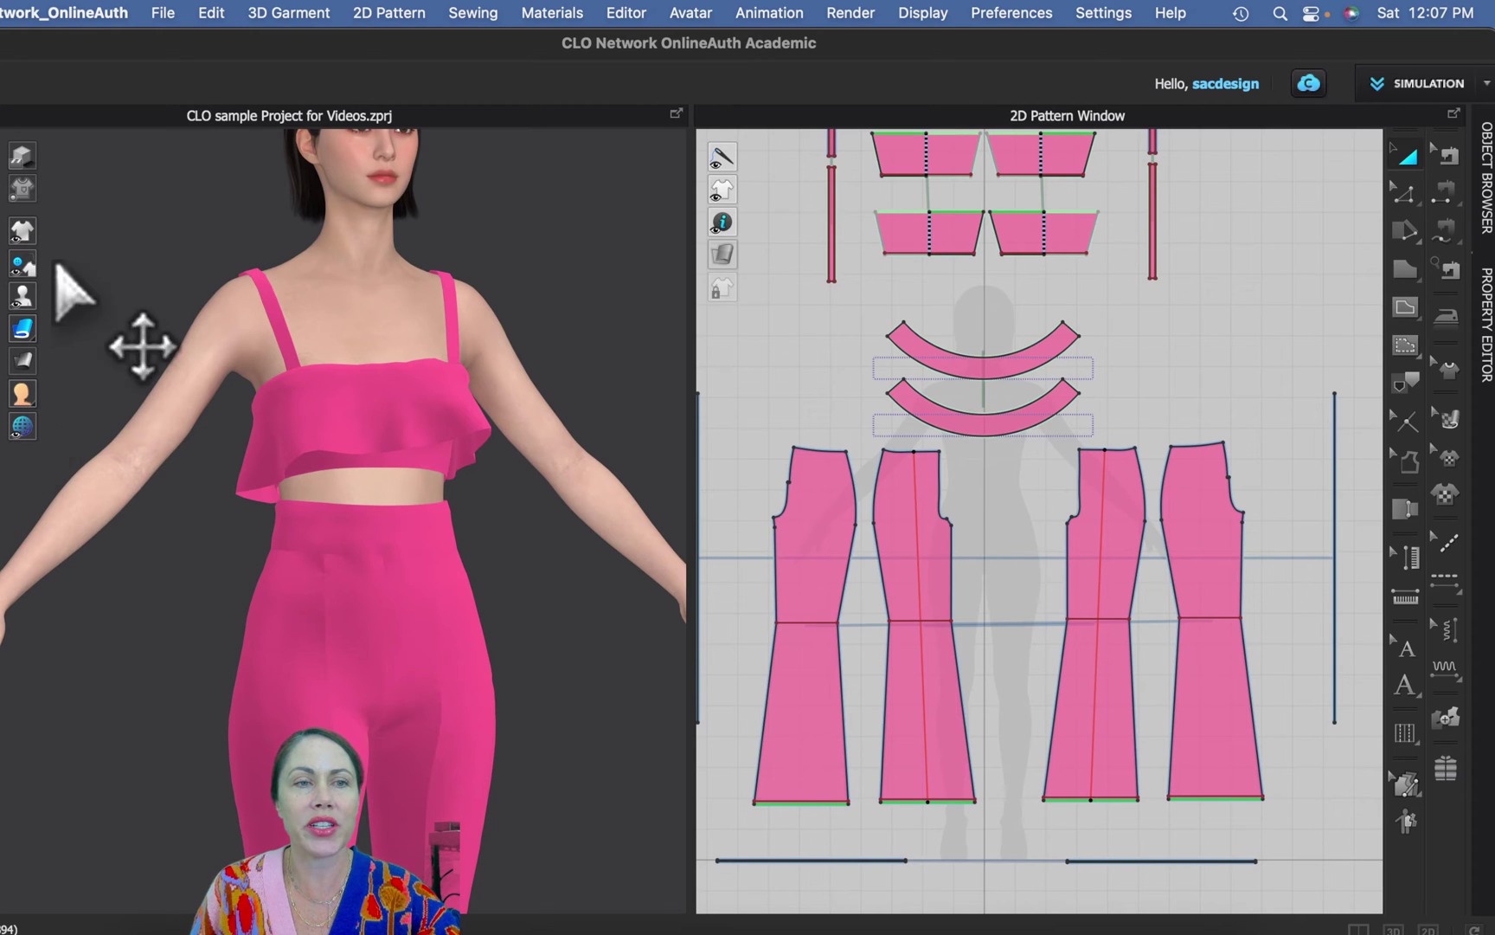
mouse_move(23, 333)
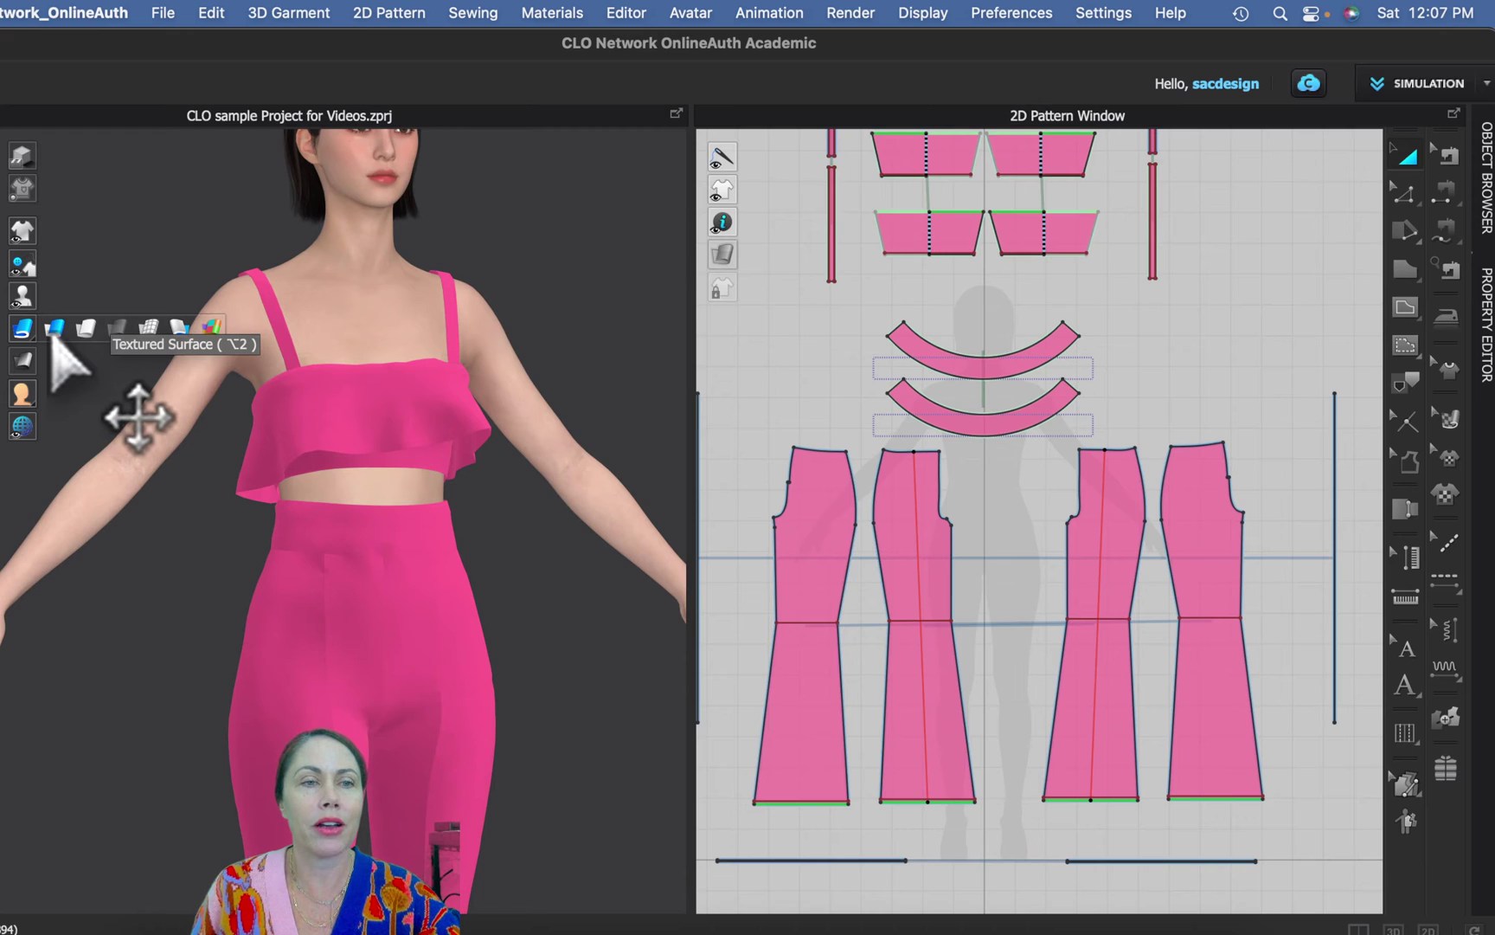
left_click(54, 329)
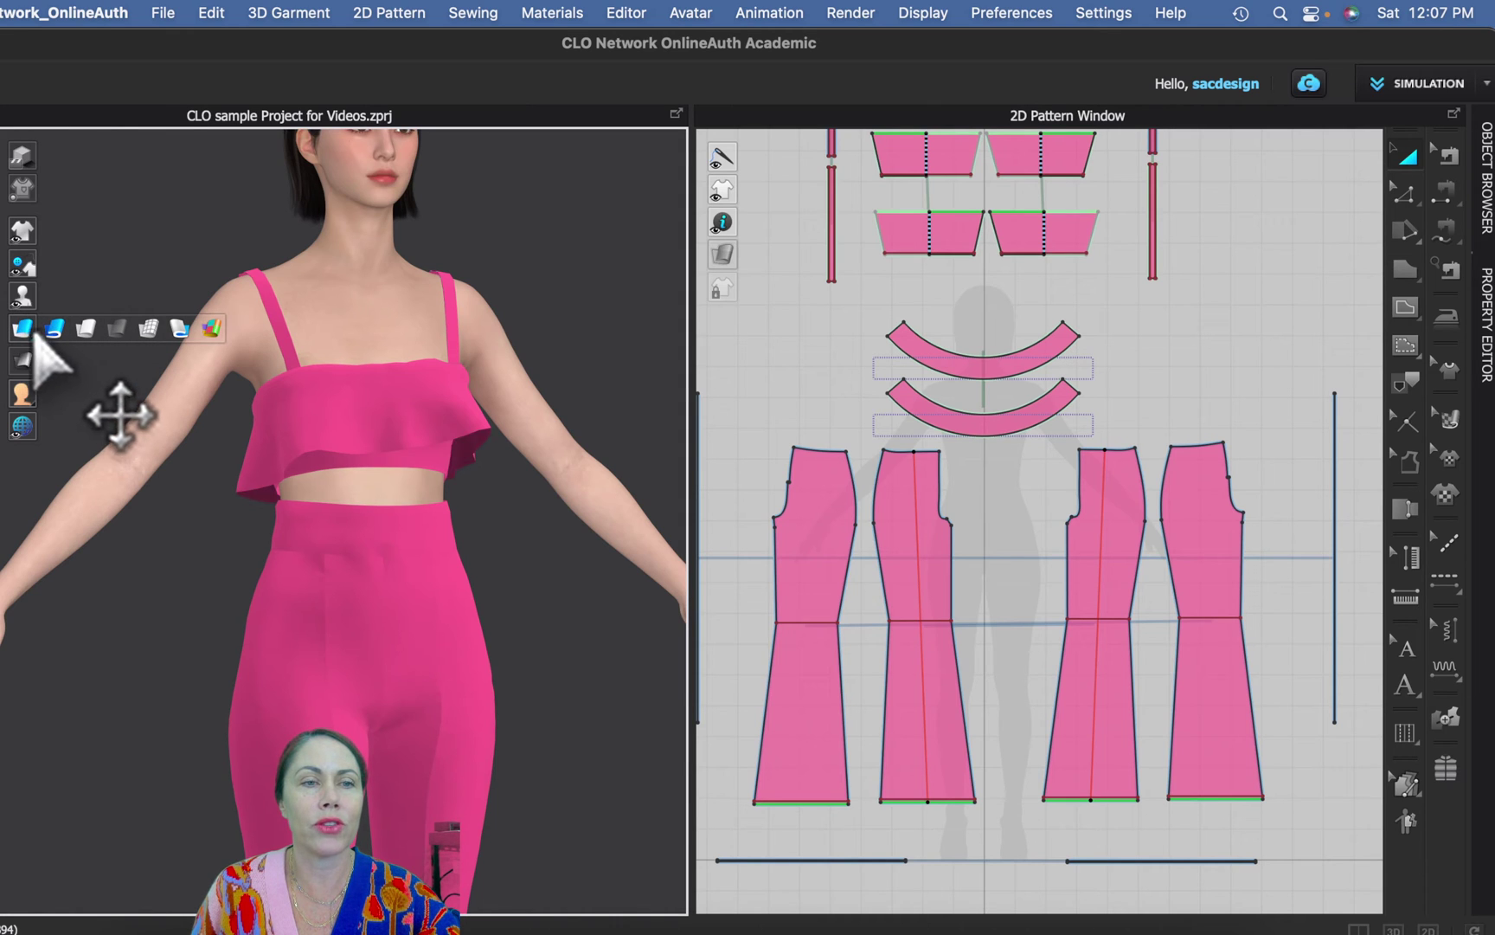
left_click(86, 330)
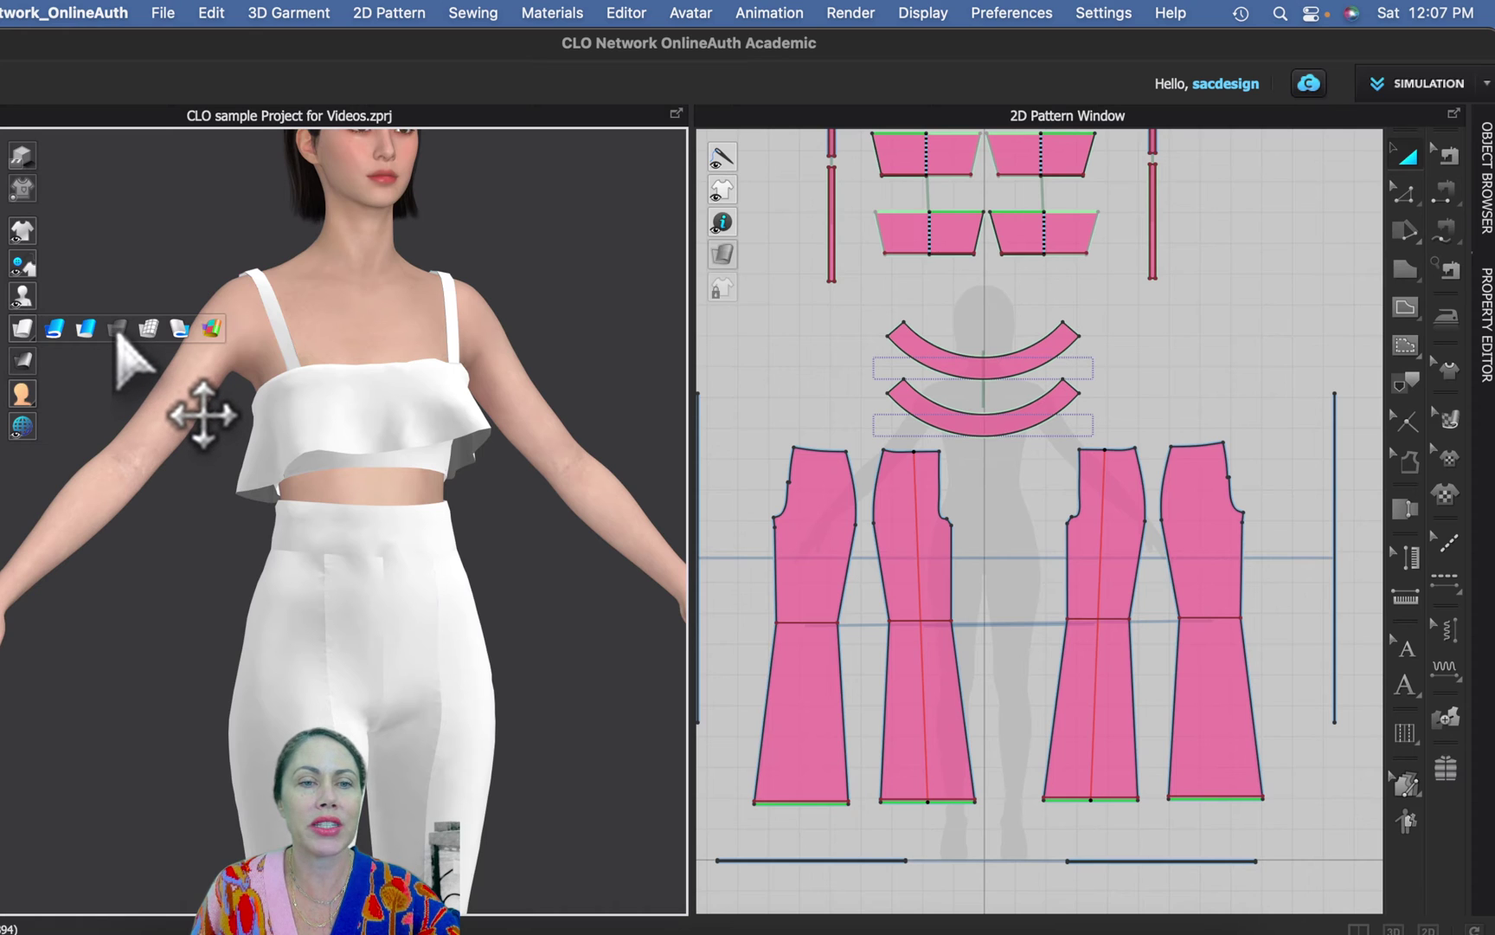
left_click(118, 330)
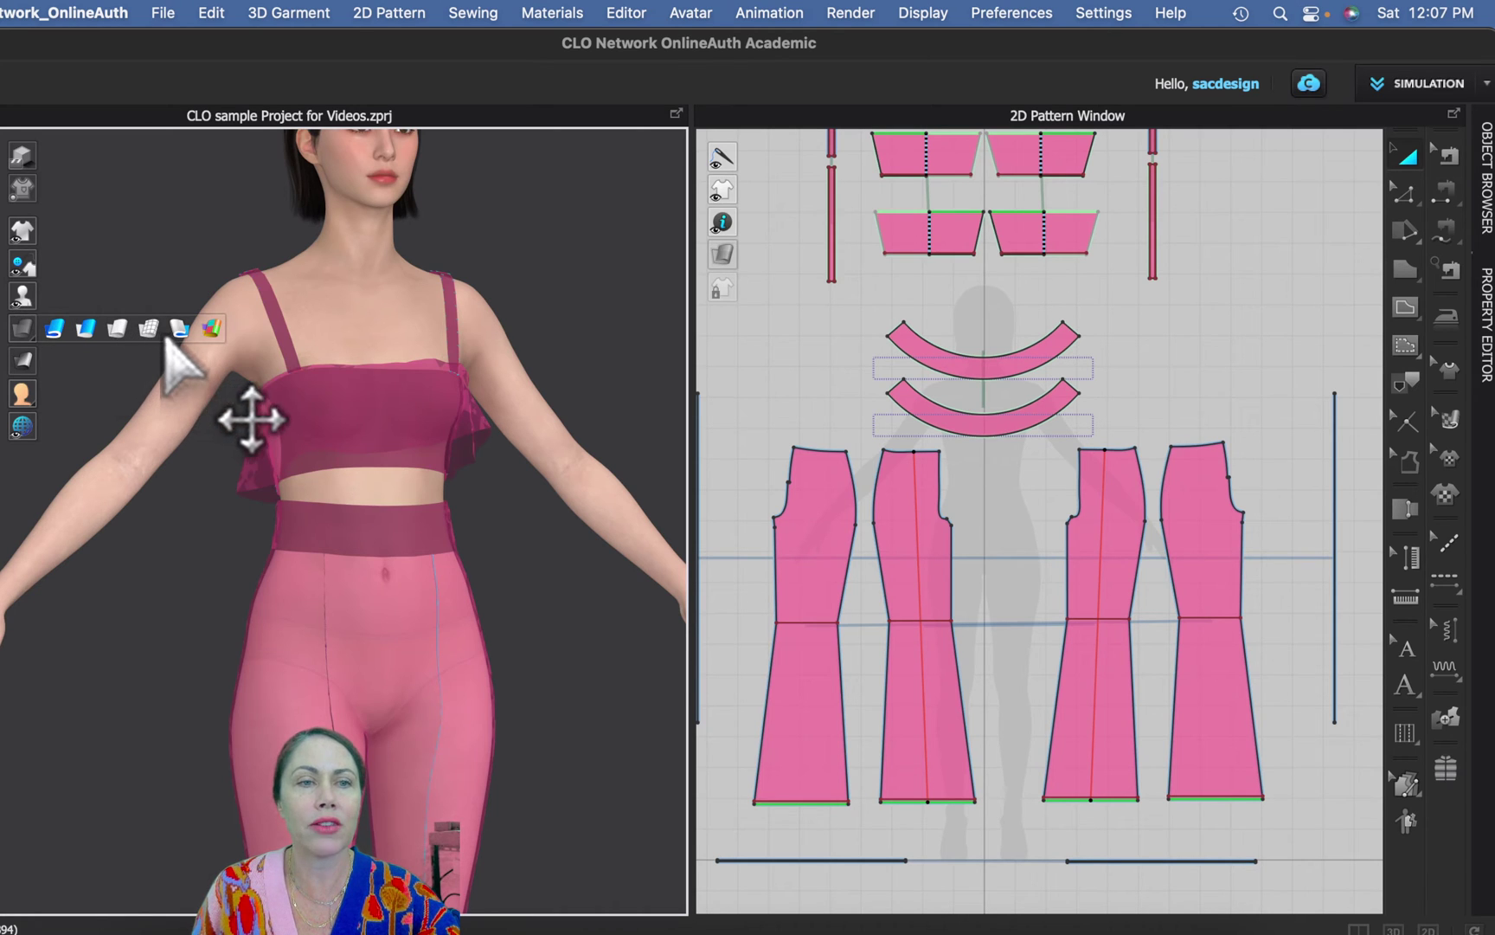
left_click(212, 329)
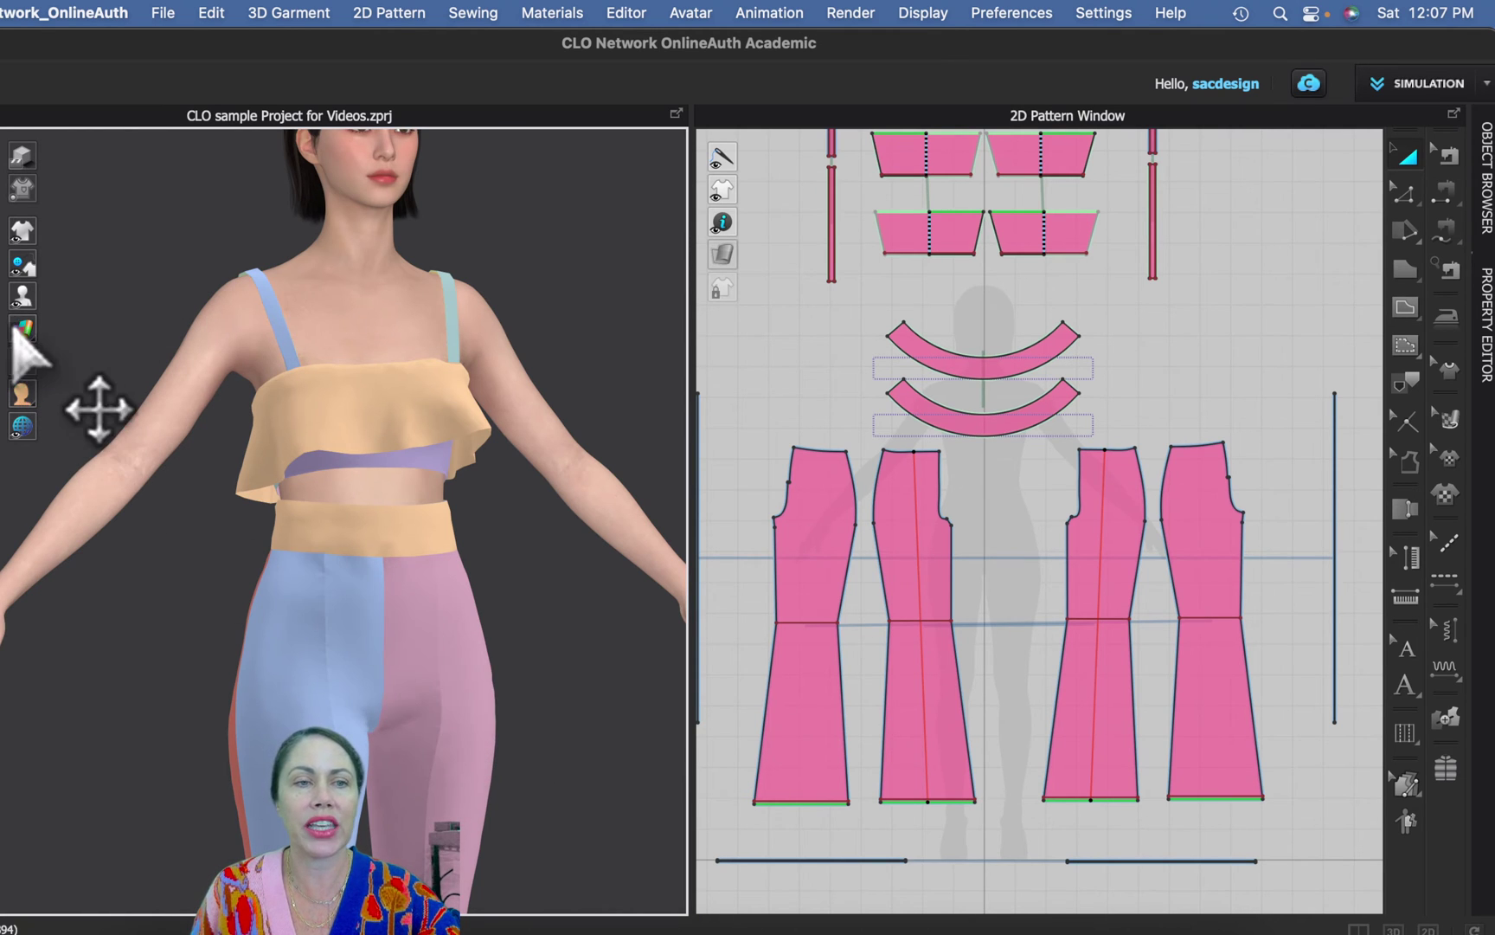
left_click(55, 329)
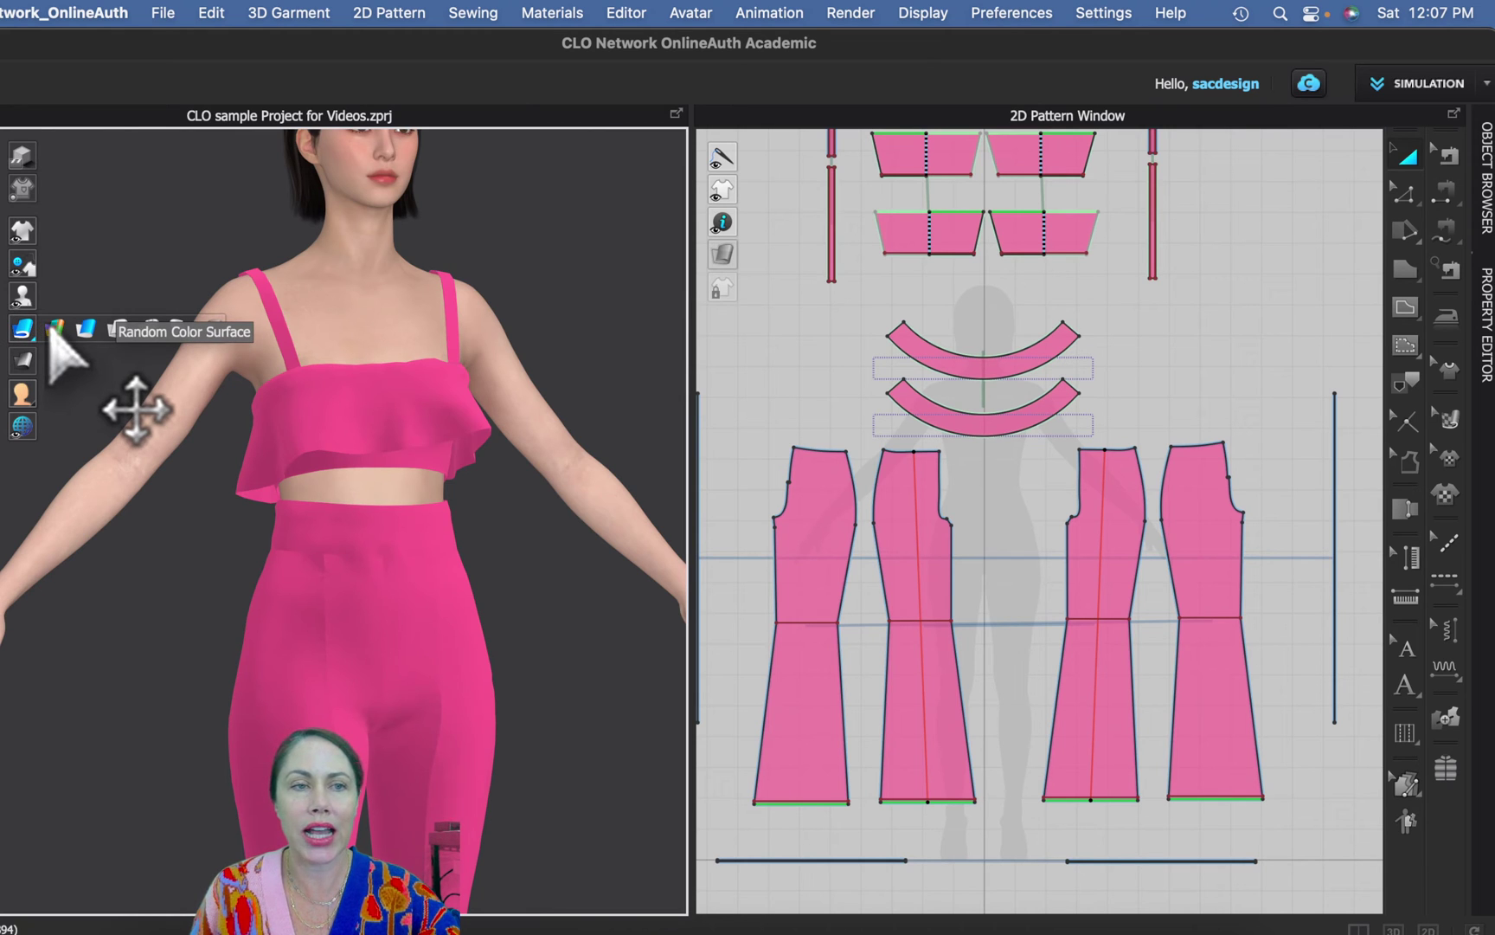
mouse_move(28, 239)
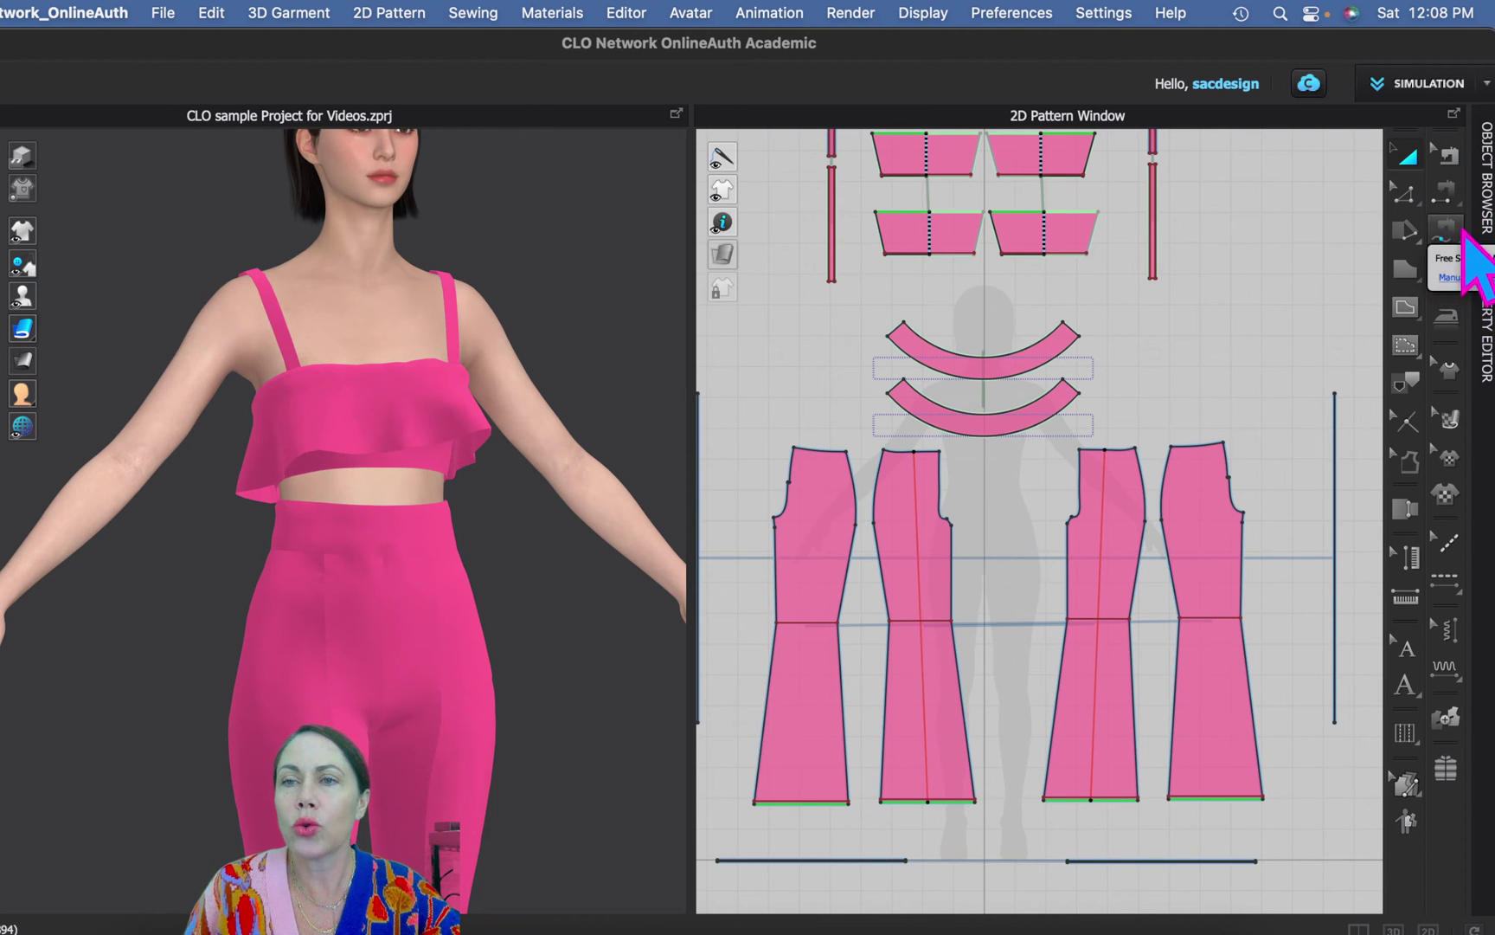
Step: Switch to Segment Sewing with seams shown, then start a seam on the upper arc piece's edge
left_click(1457, 206)
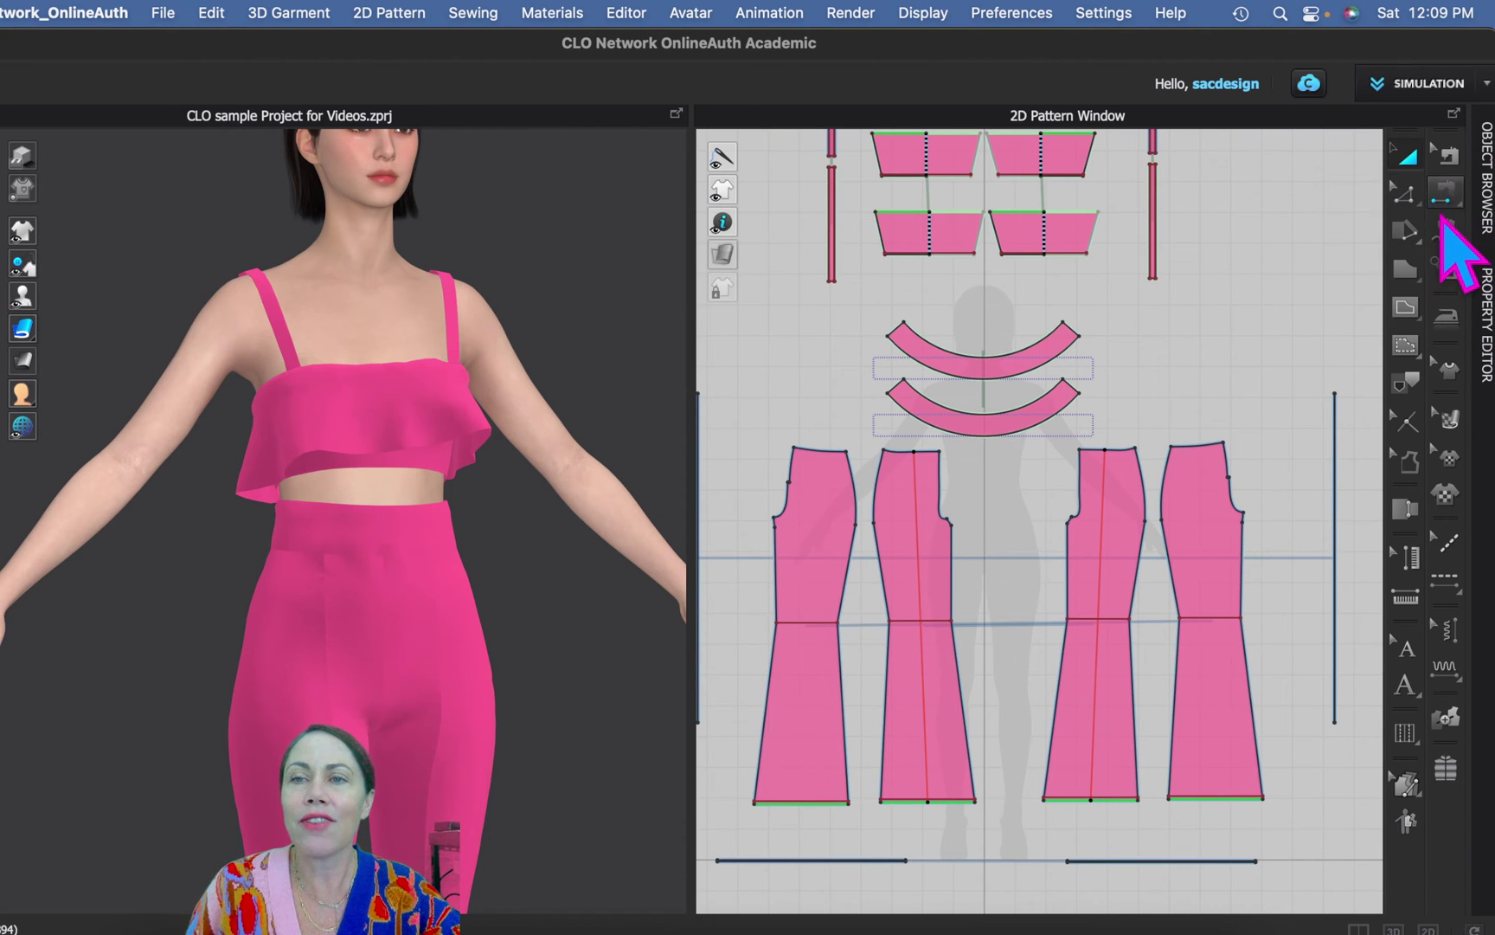
left_click(1406, 230)
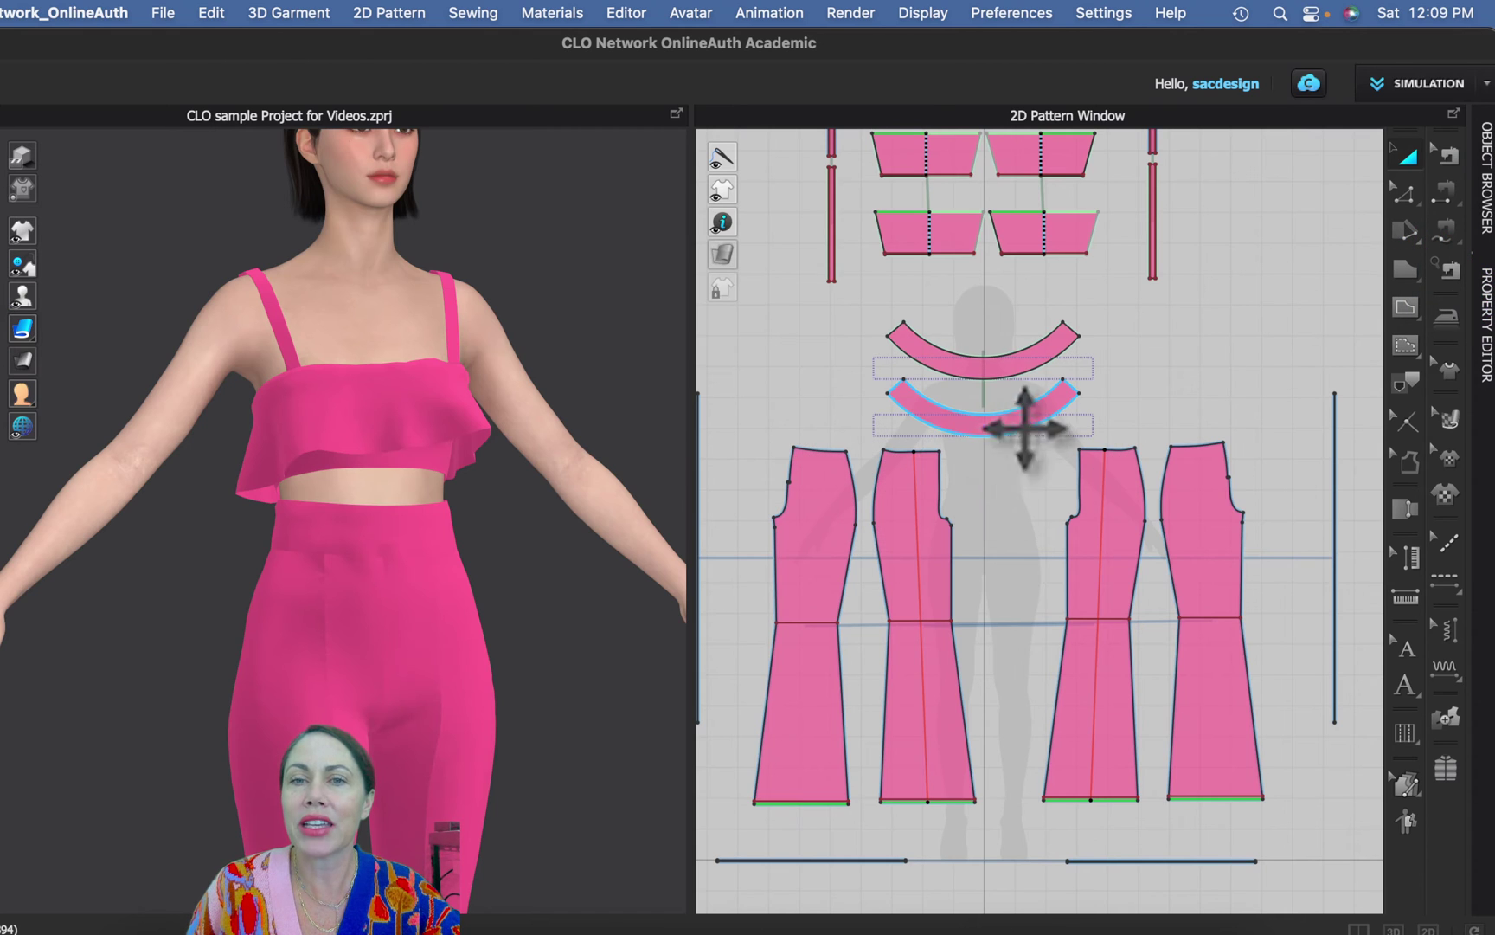
left_click(1453, 191)
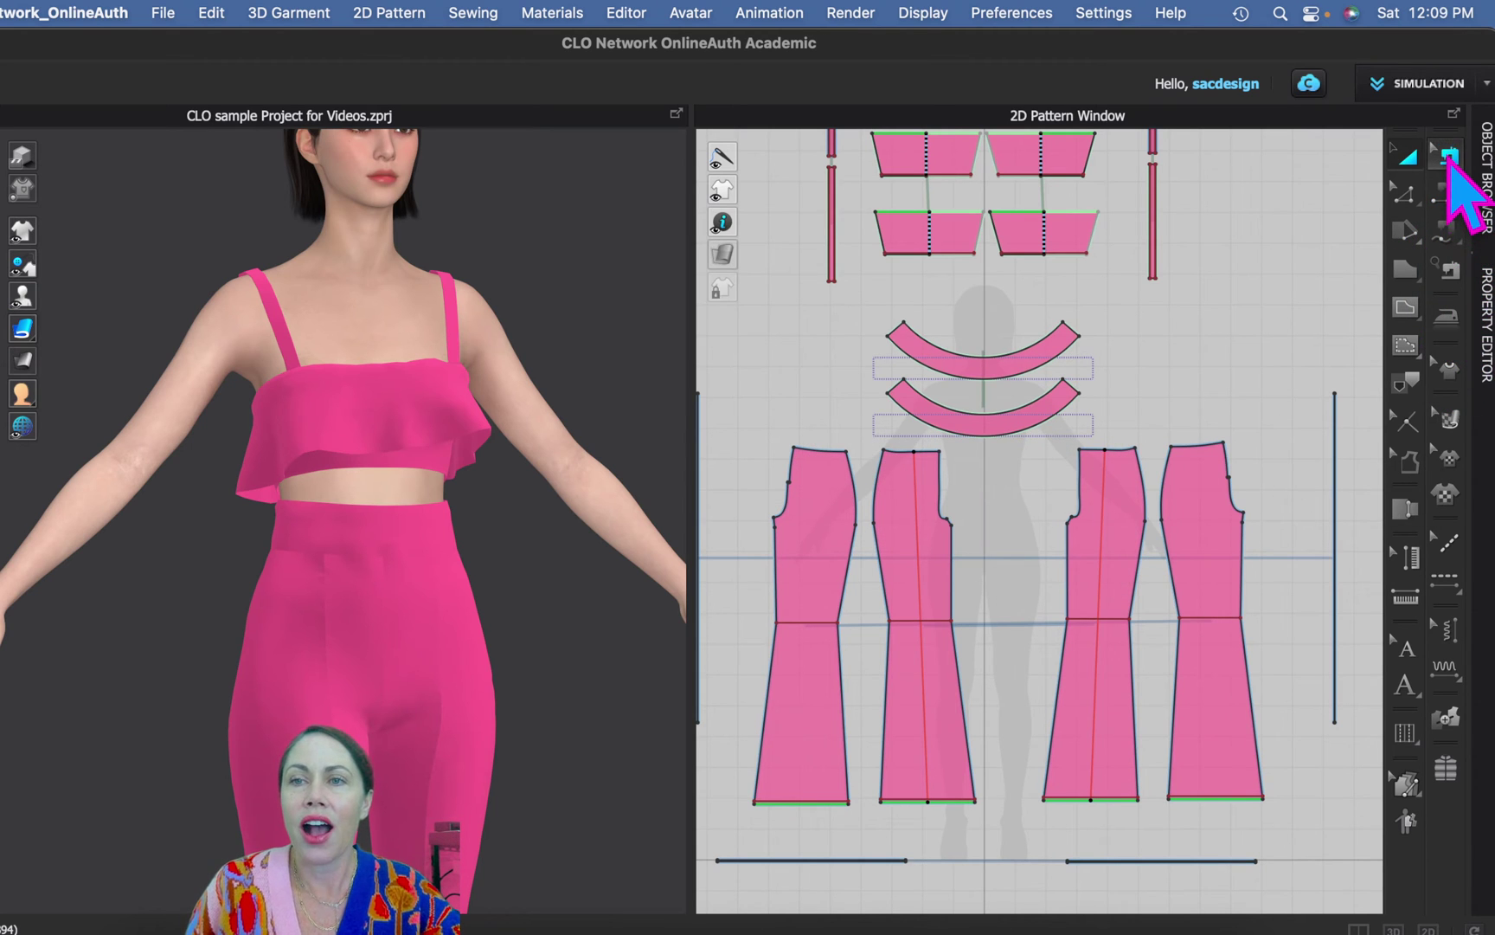
left_click(1448, 157)
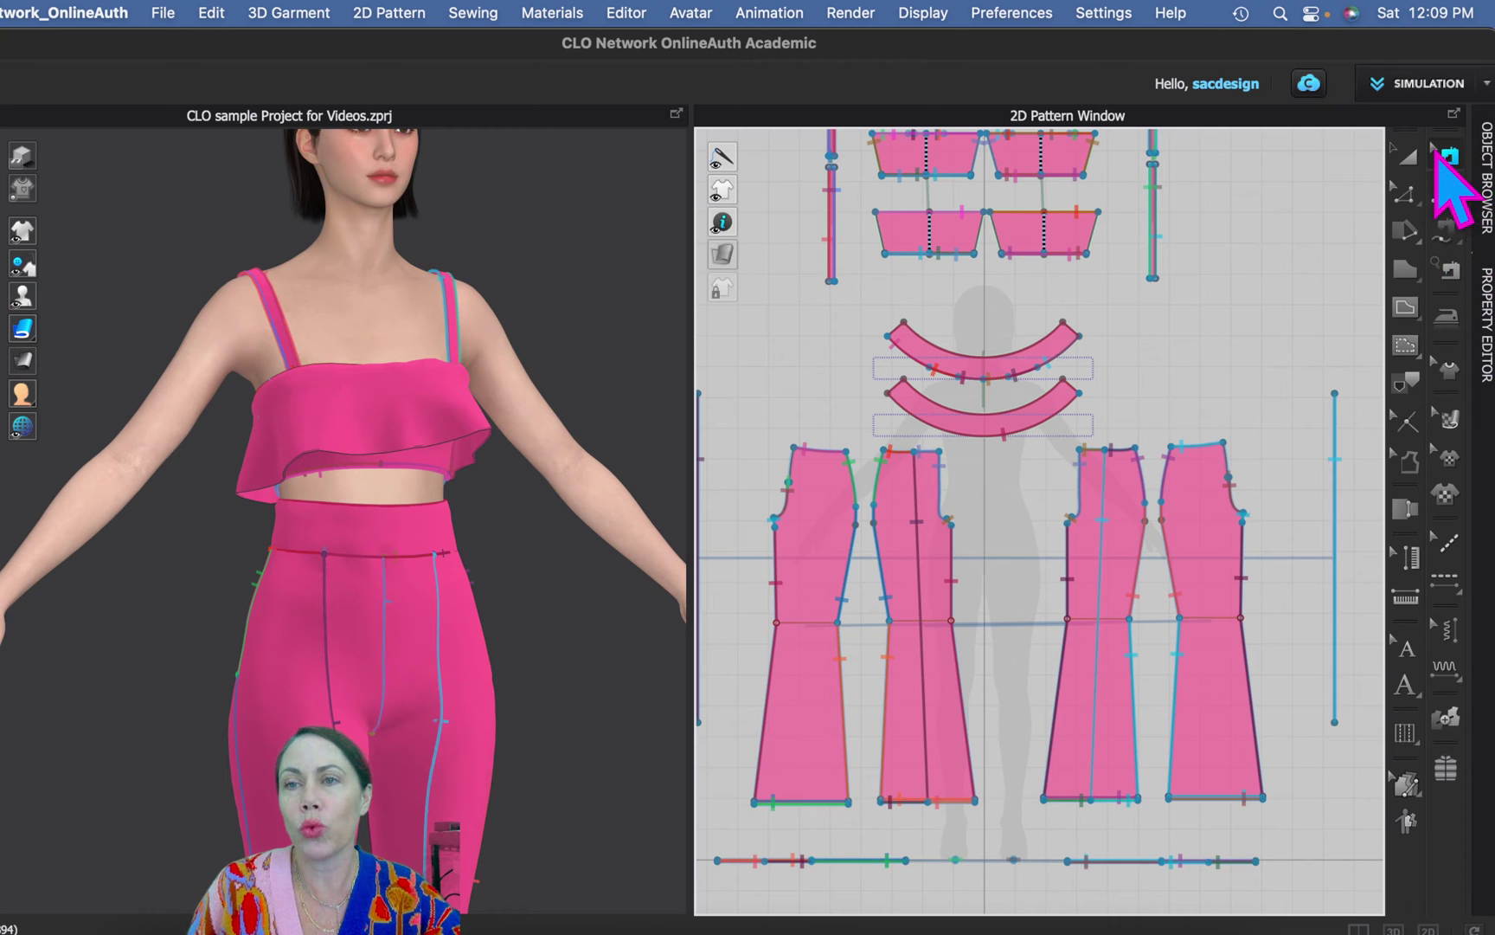
left_click(1026, 369)
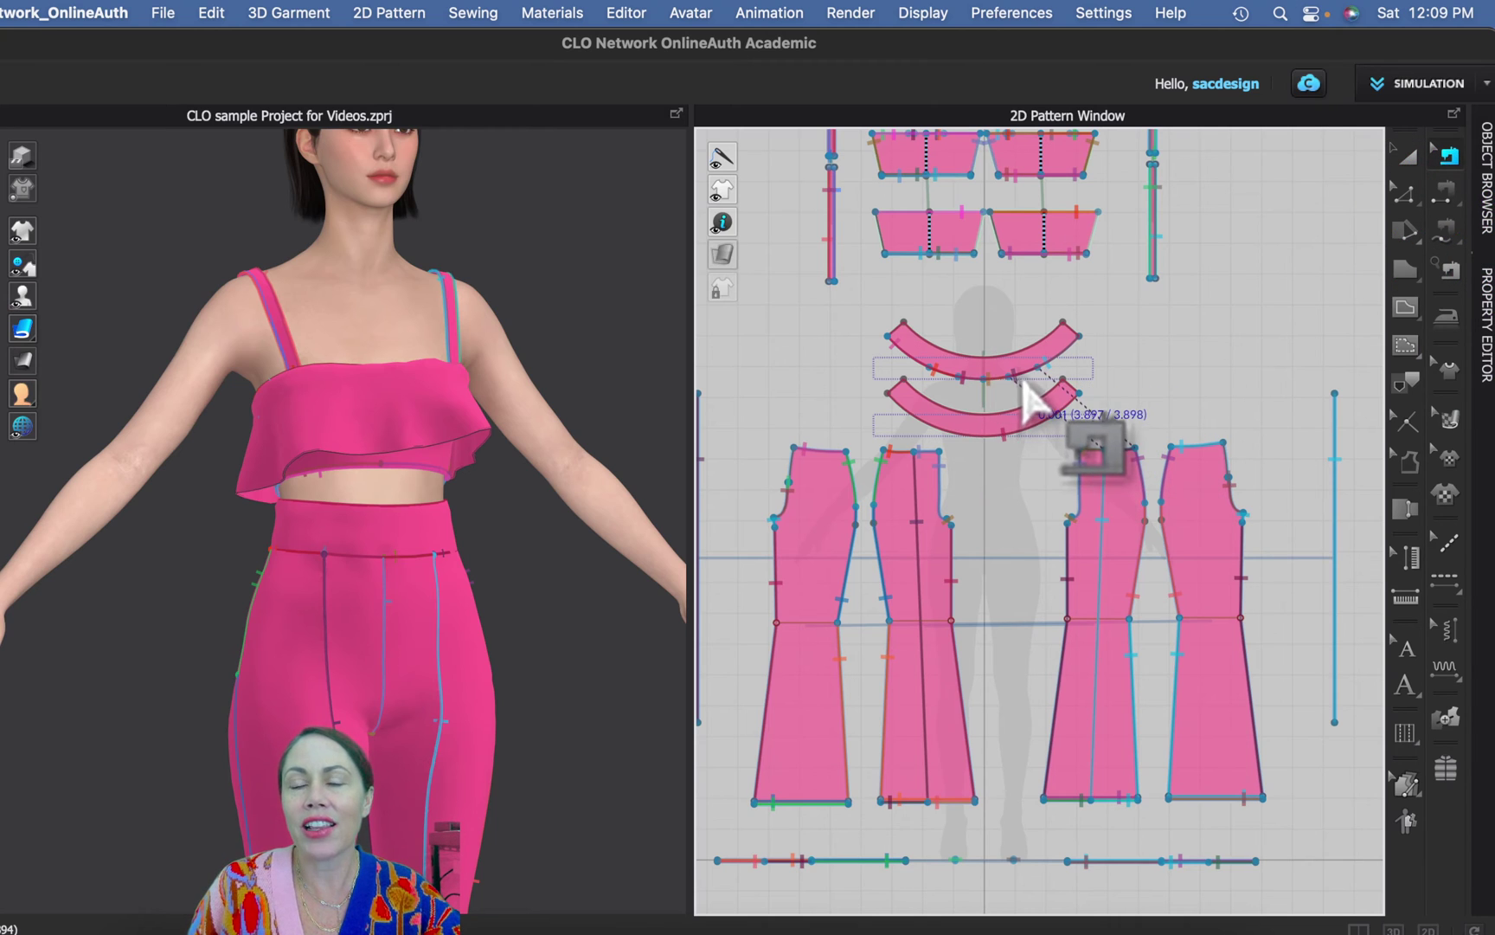
left_click(1031, 396)
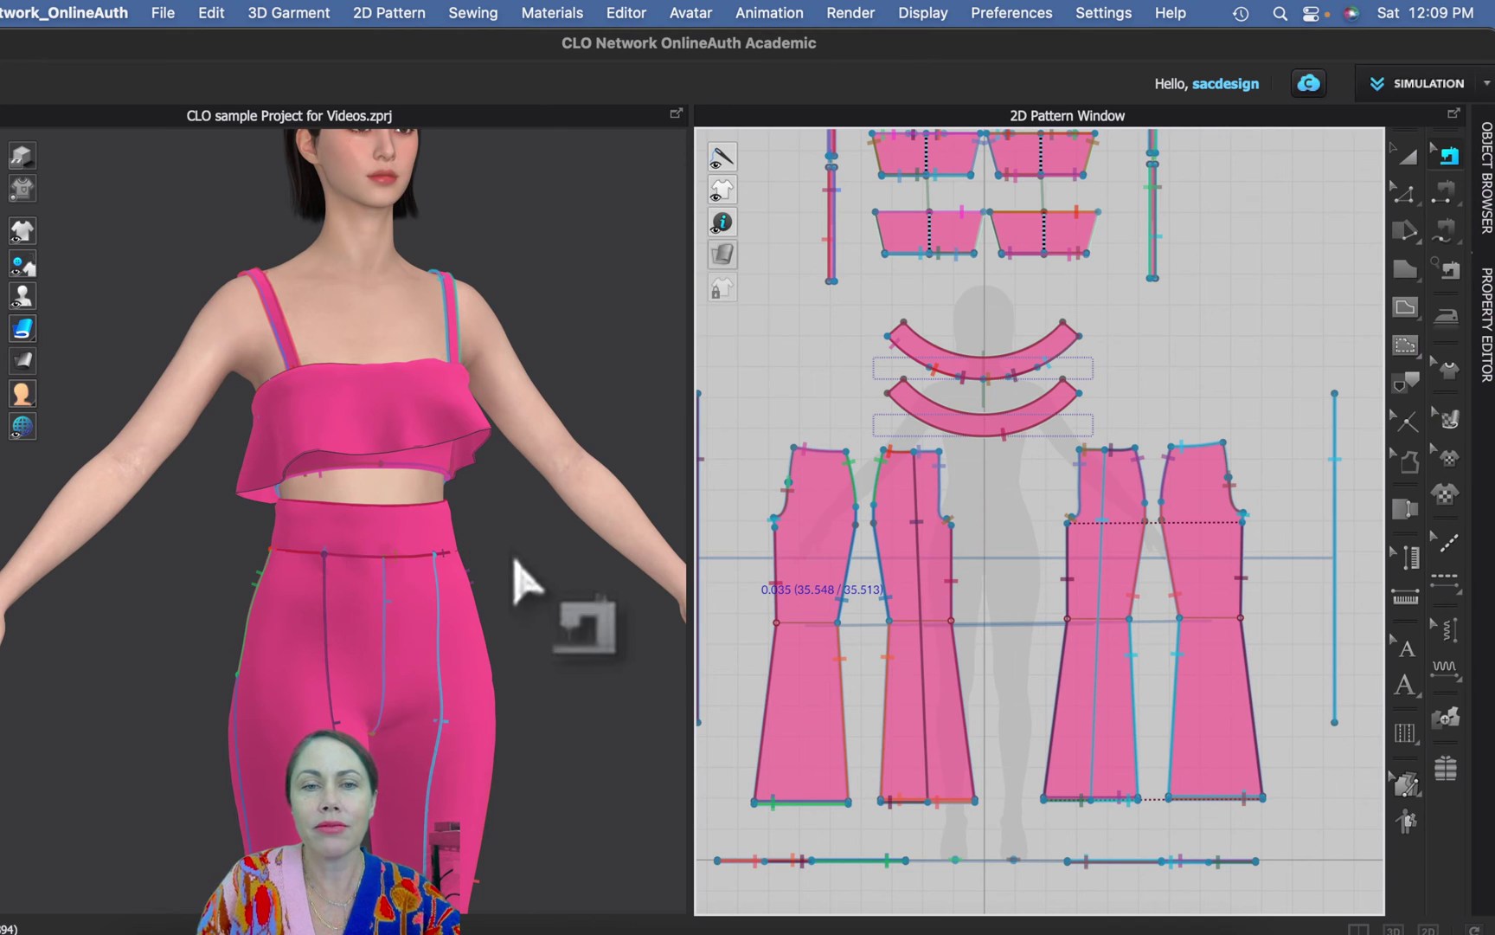
Step: Set the 3D view to Front and Zoom Extents All, then dismiss the pattern canvas menu
right_click(452, 588)
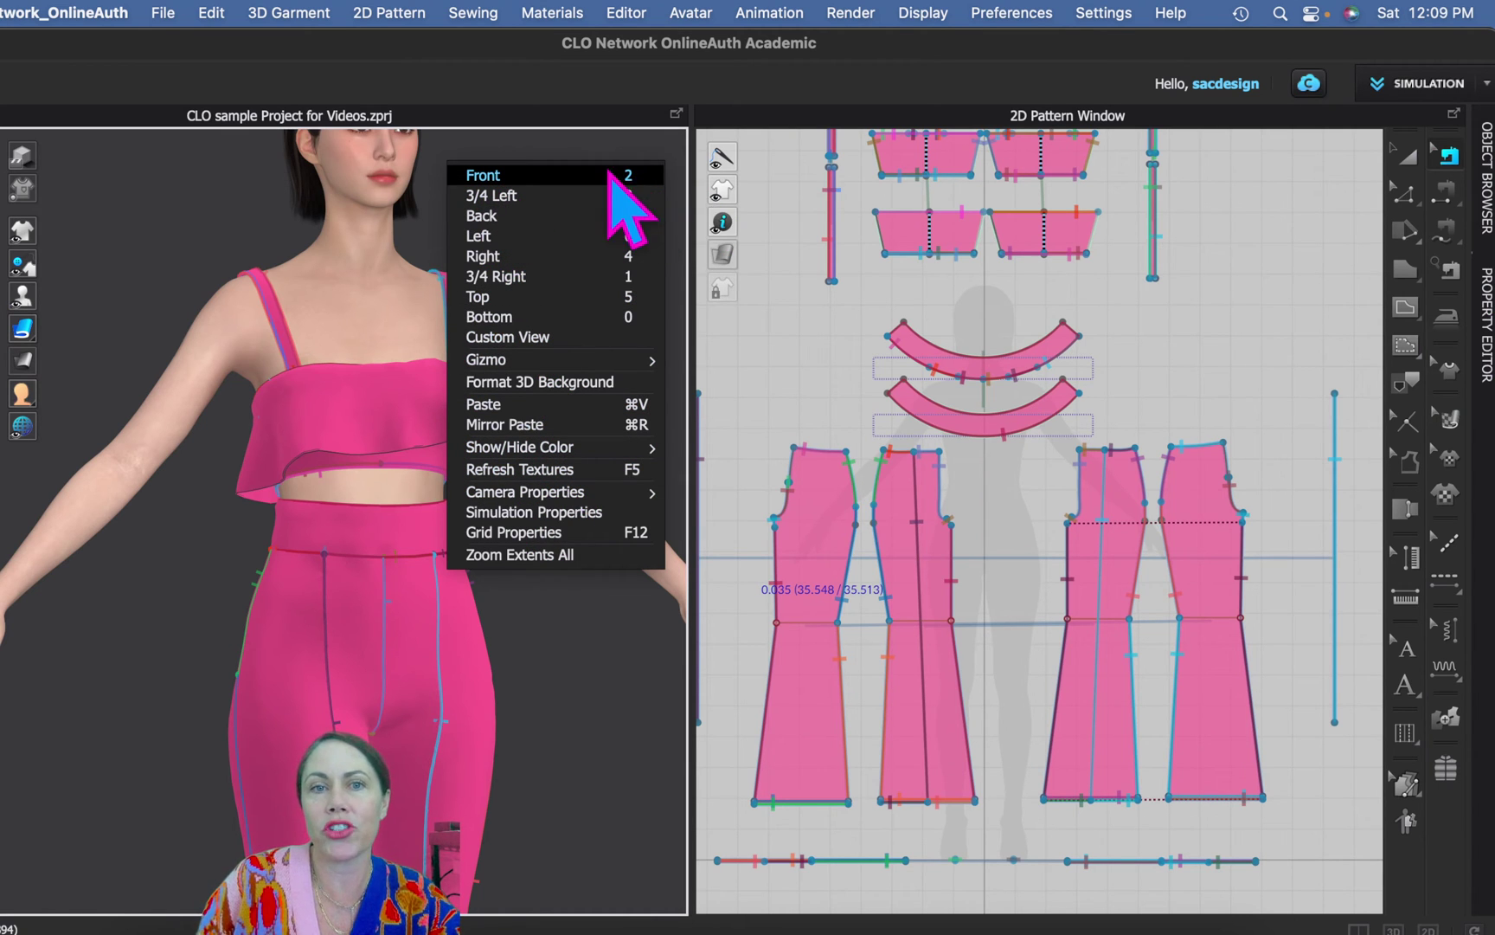
left_click(530, 177)
right_click(399, 560)
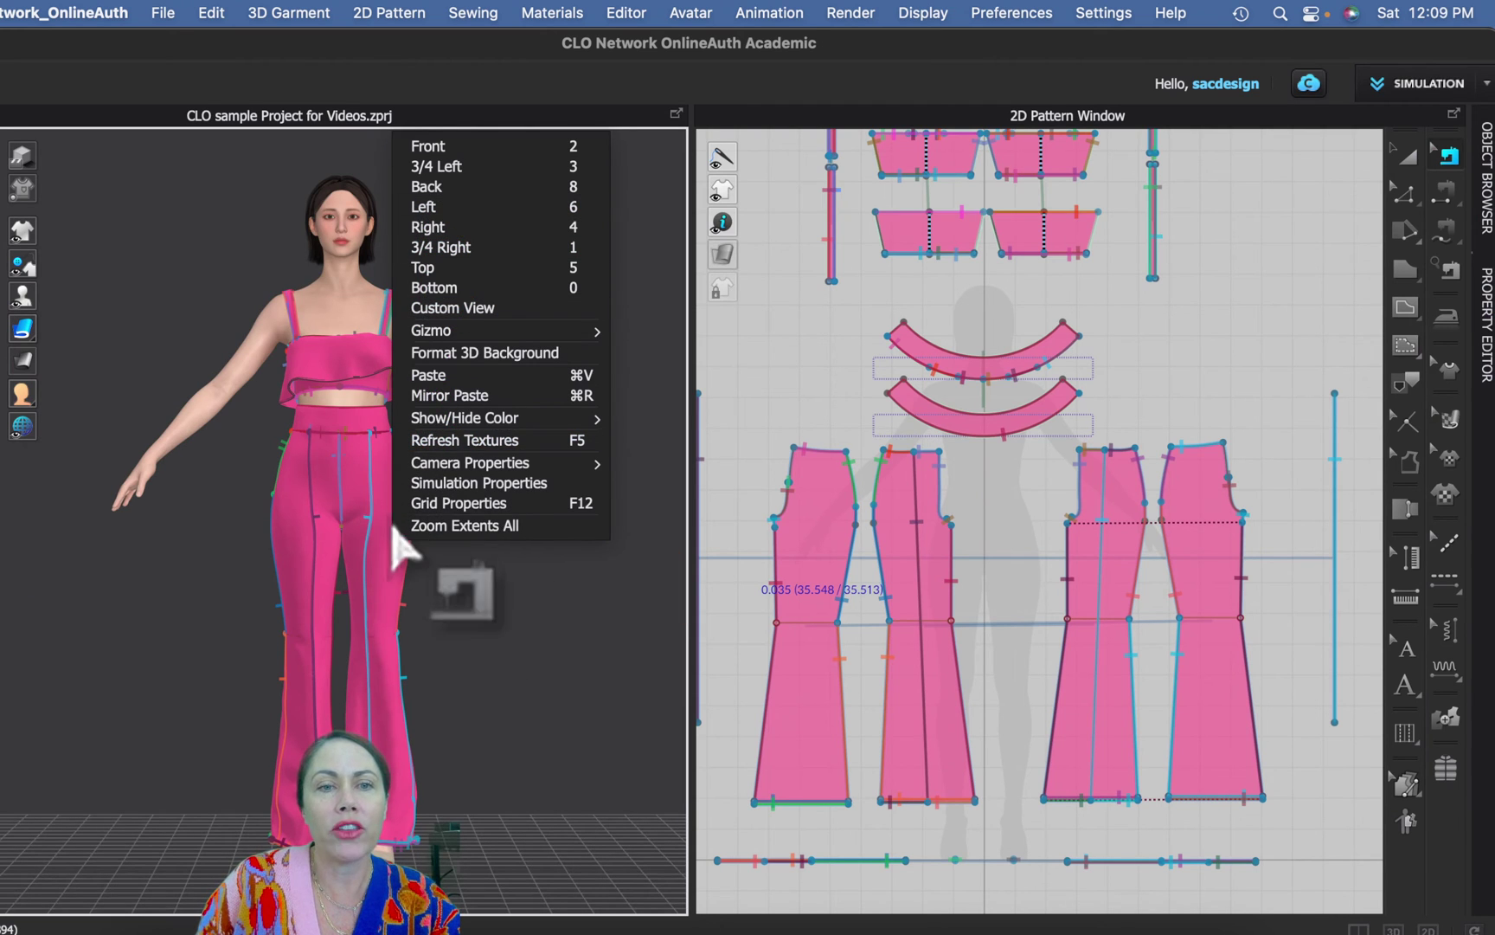
right_click(450, 585)
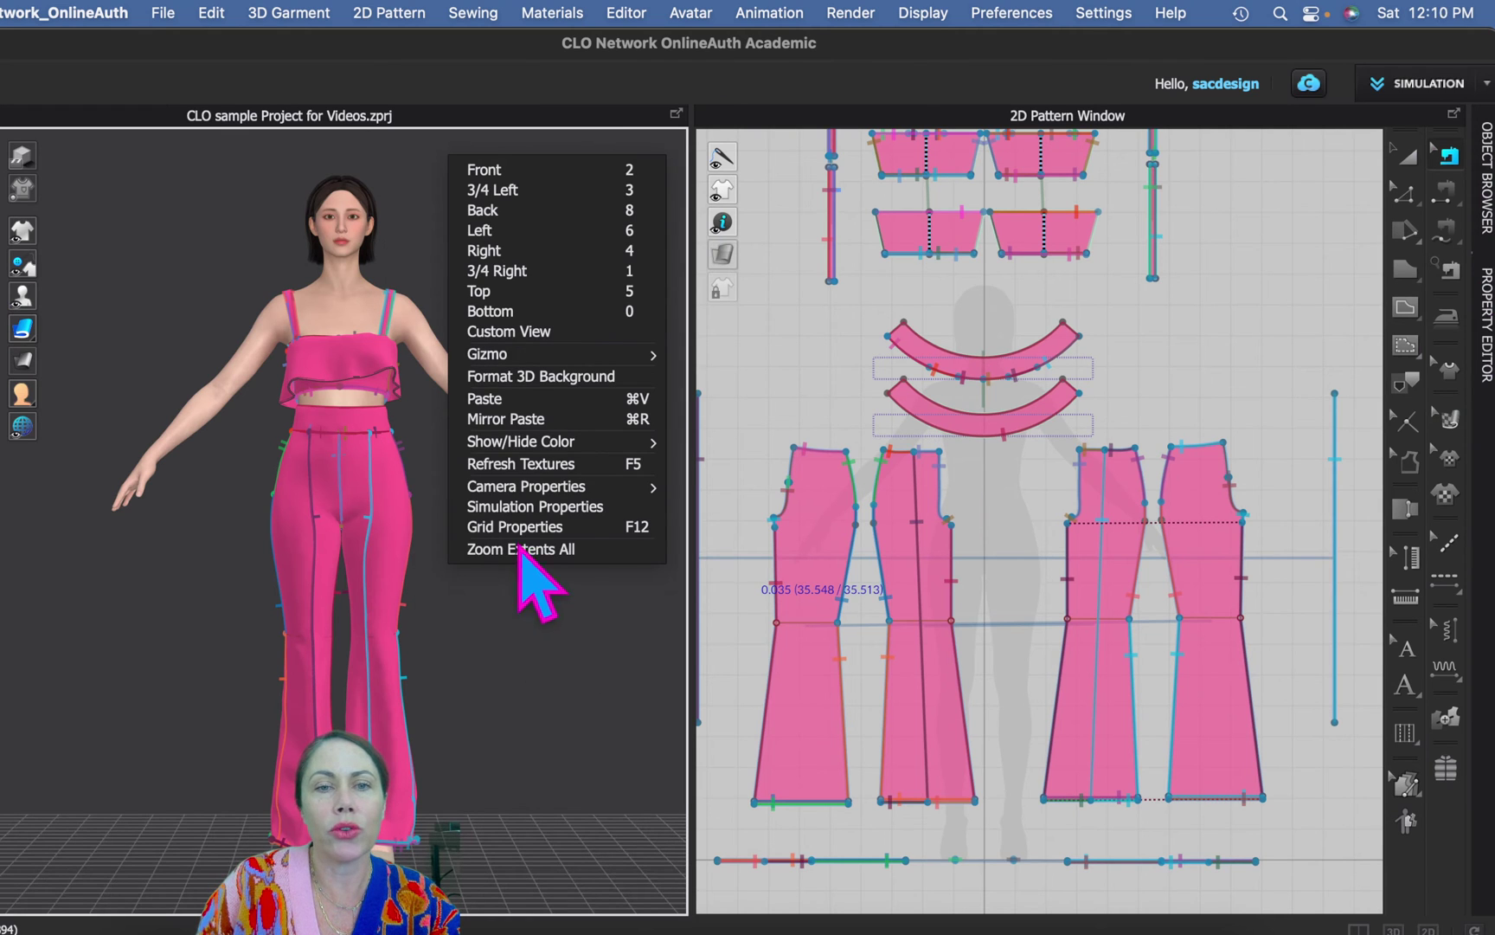
left_click(761, 385)
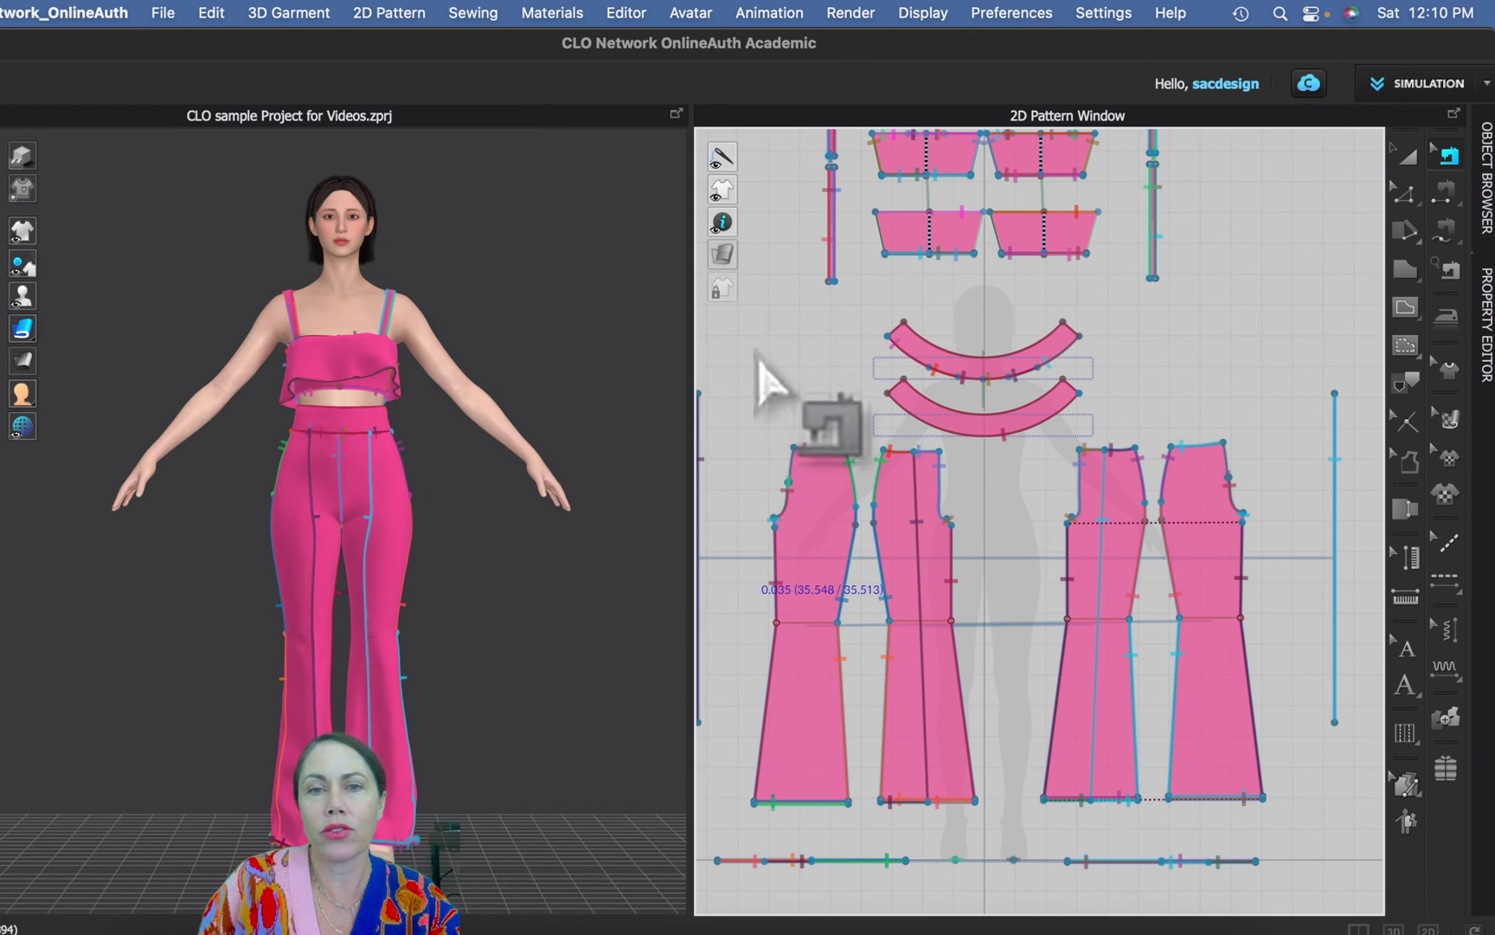
right_click(755, 350)
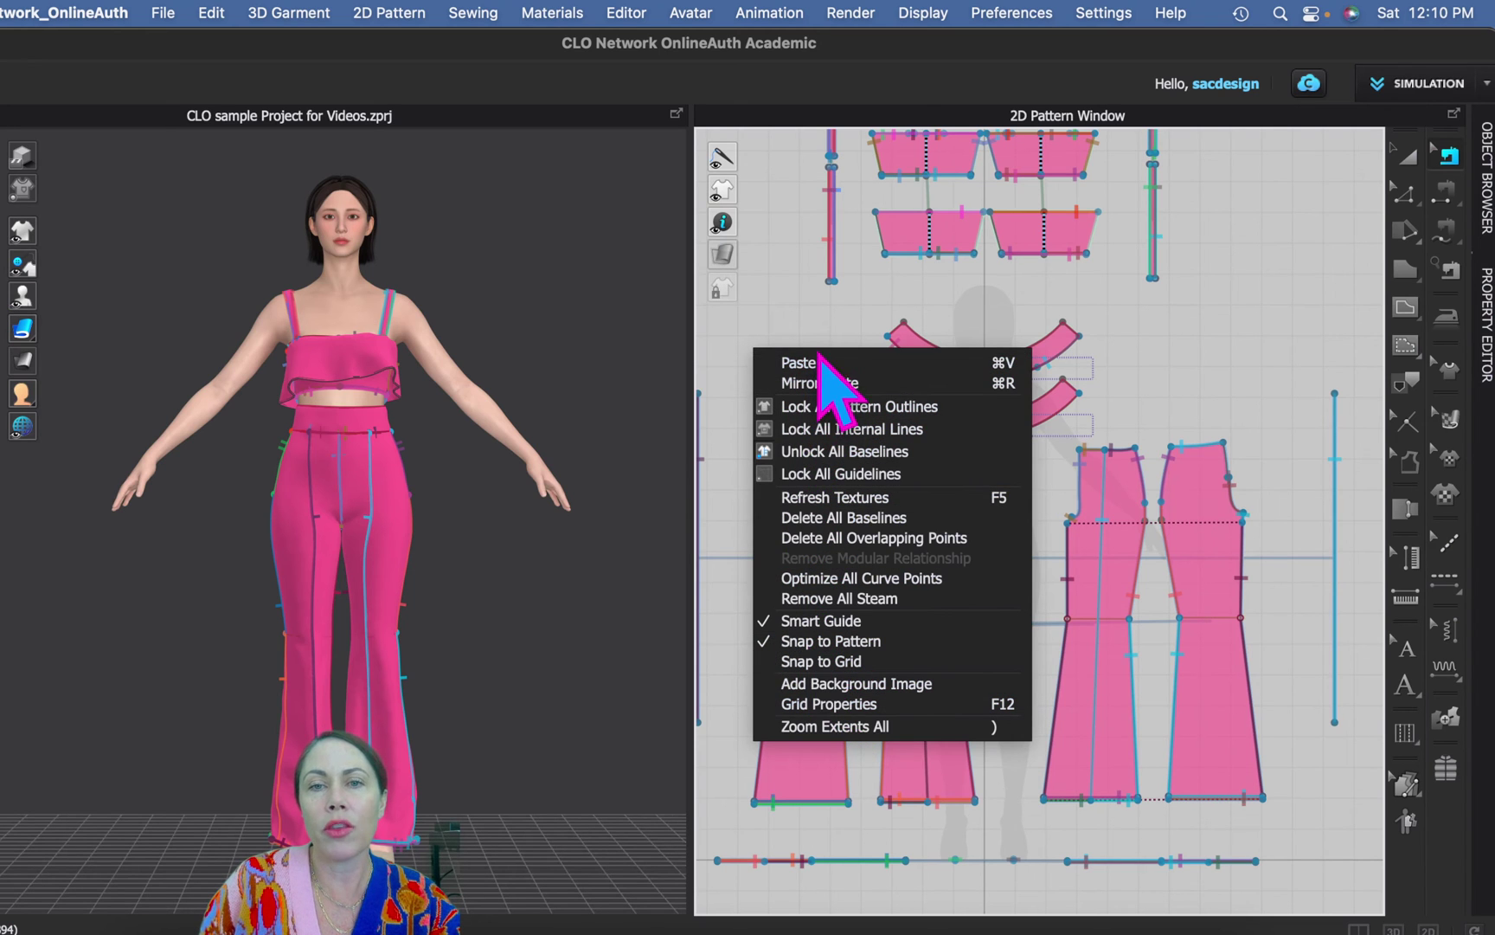
left_click(902, 254)
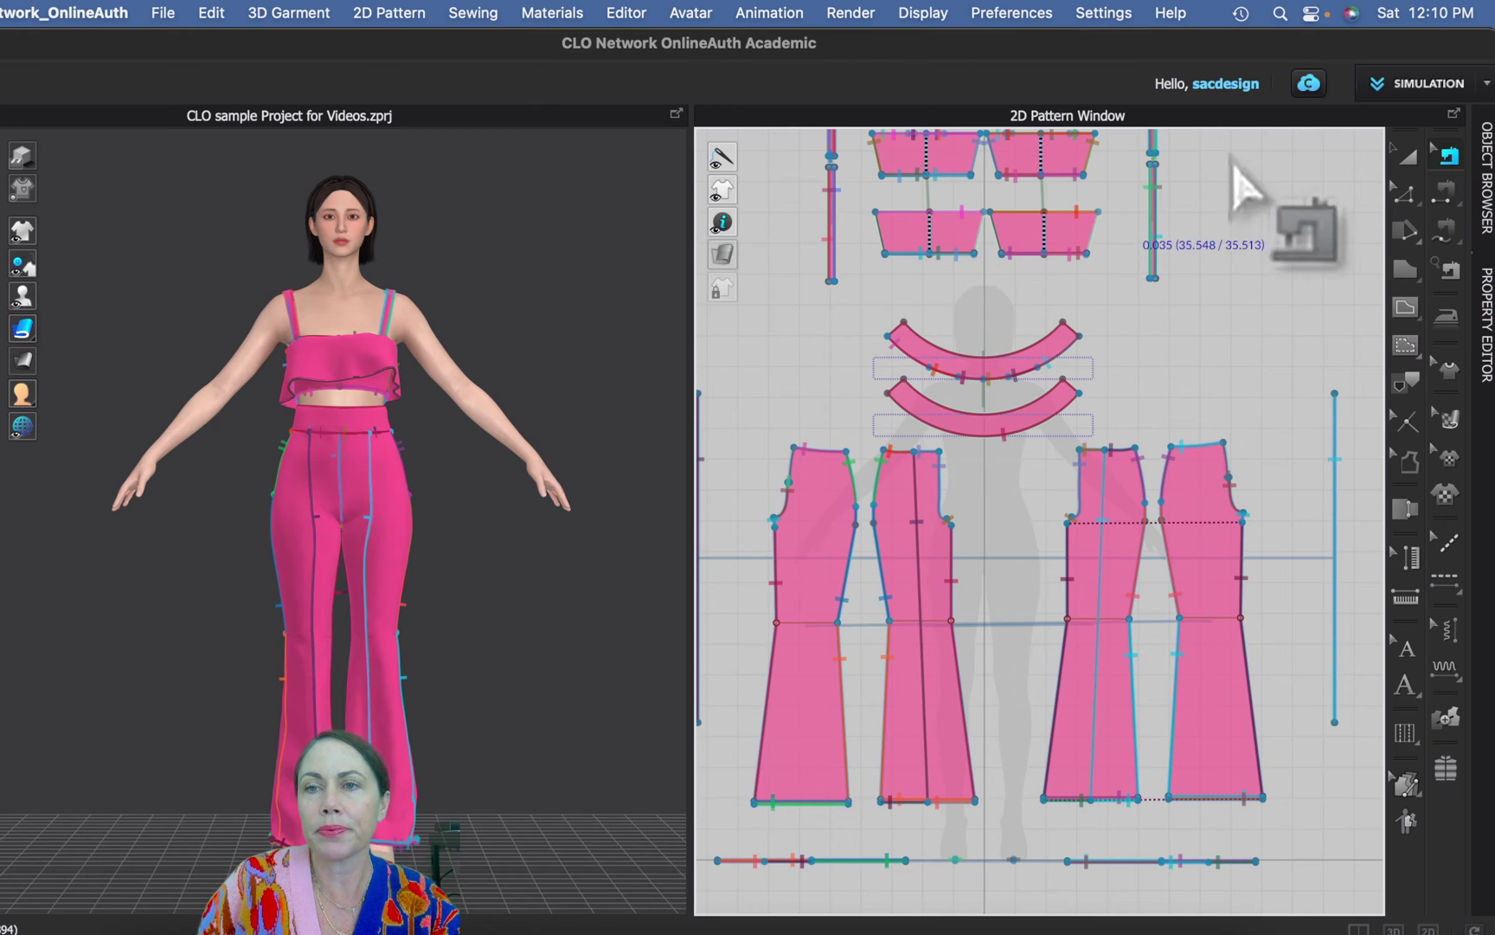
Step: Choose Transform Pattern, then view and close the front top piece and canvas context menus
left_click(1407, 158)
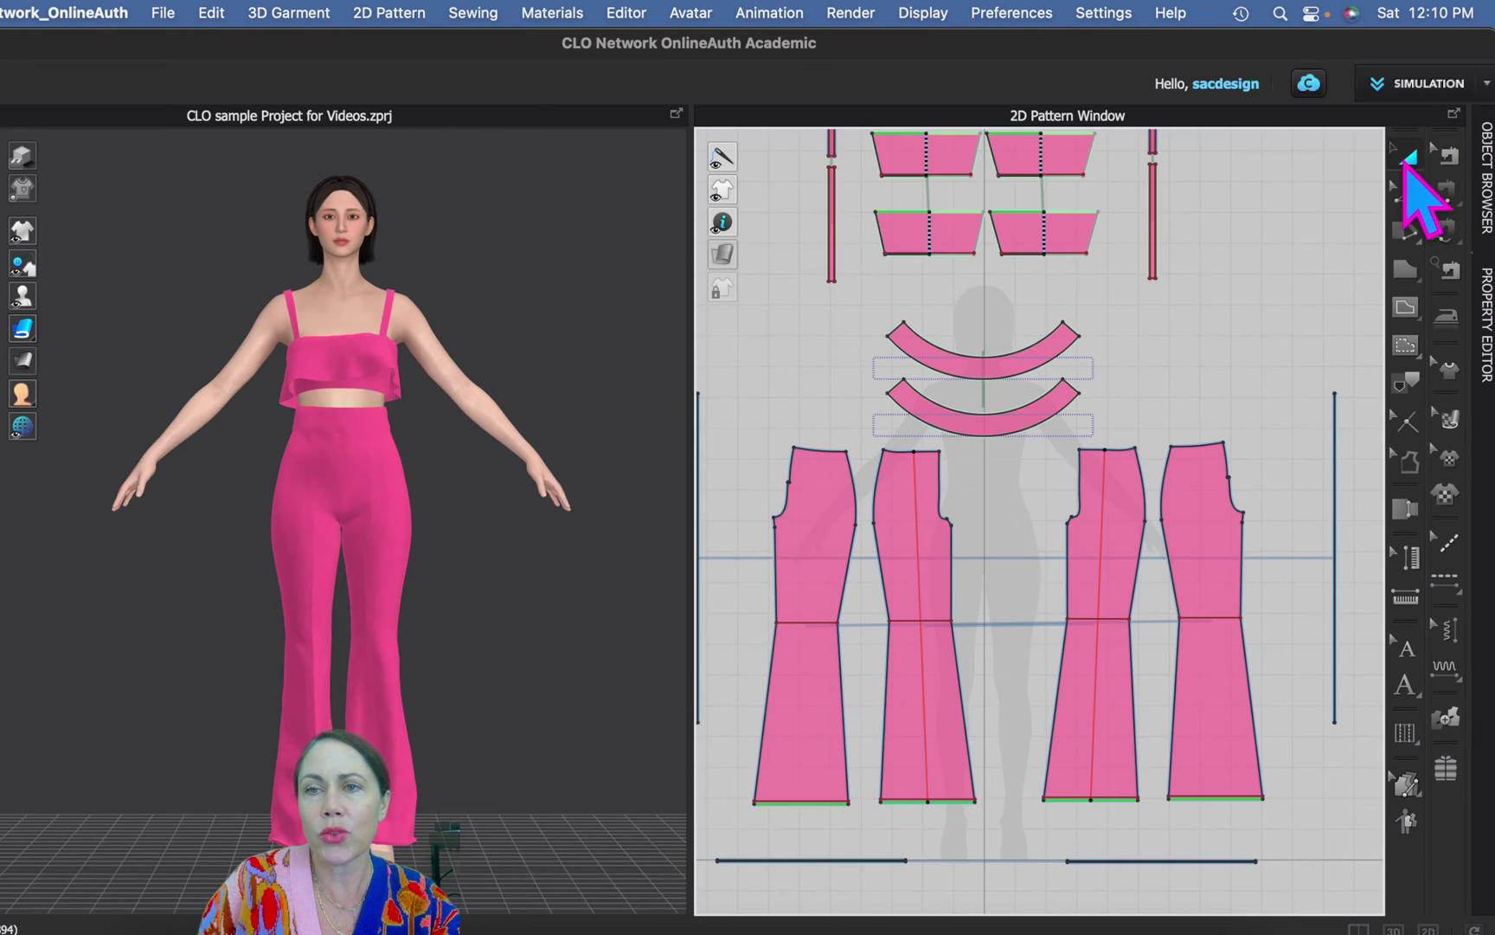
left_click(926, 239)
right_click(930, 238)
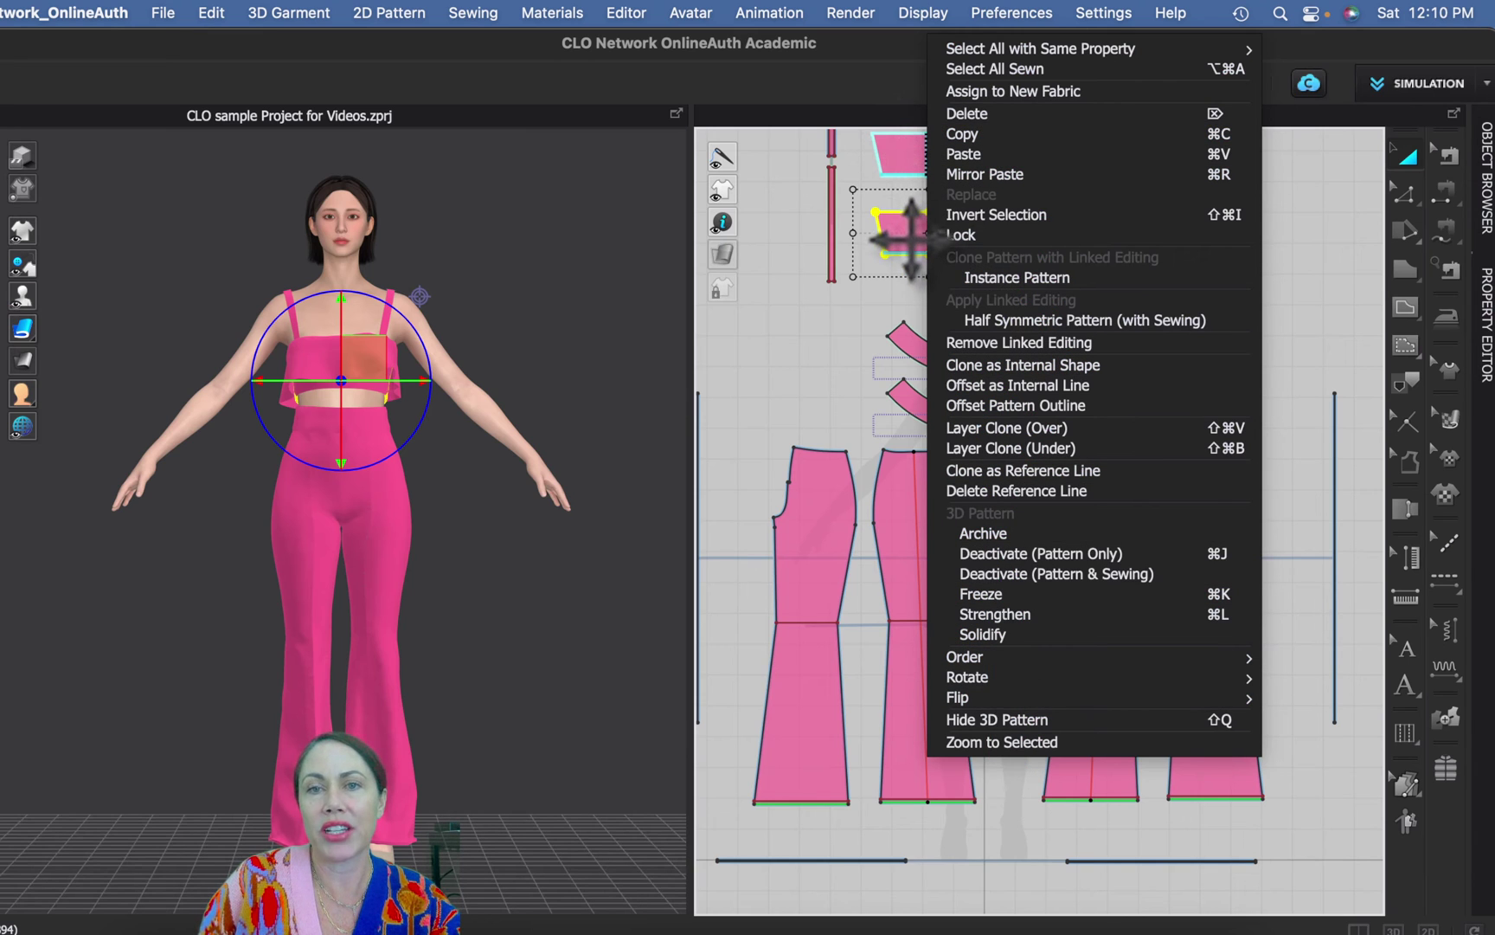
left_click(812, 327)
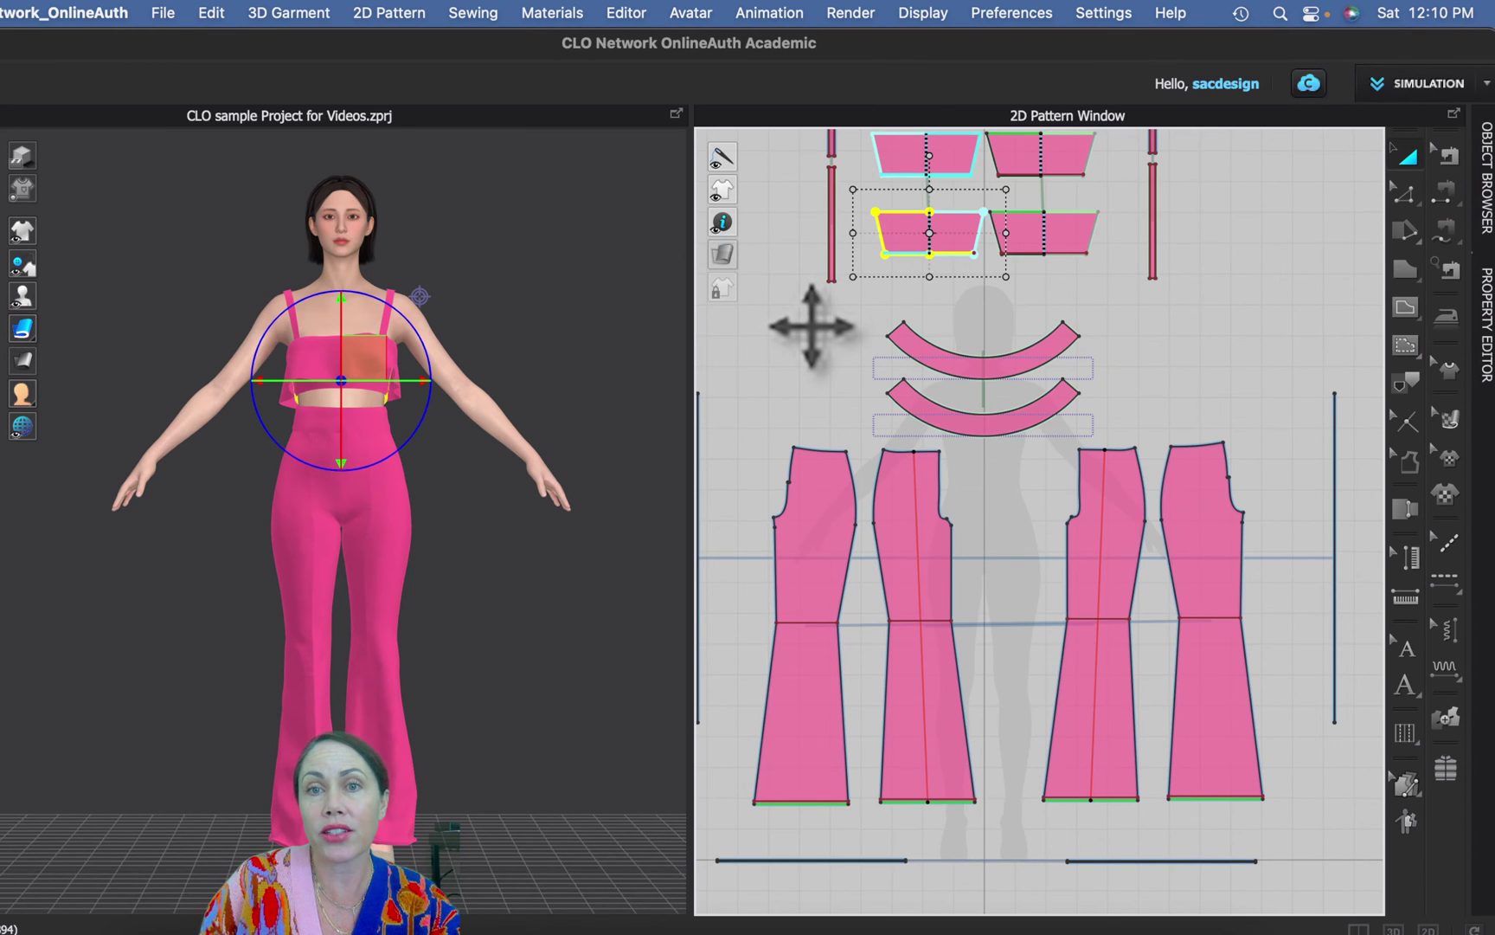
right_click(803, 337)
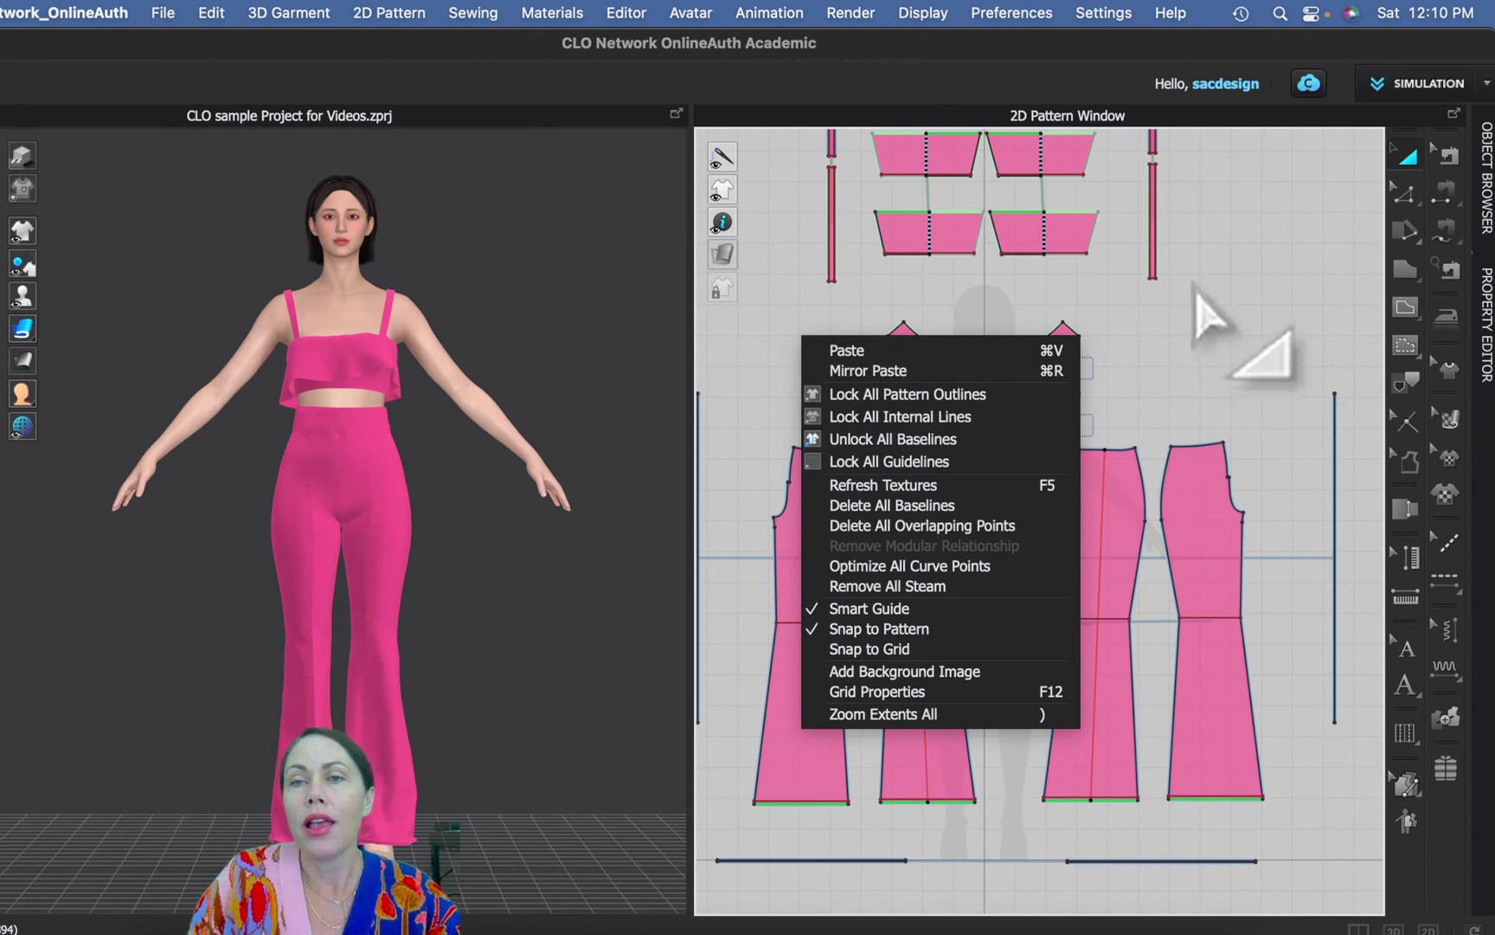
left_click(1253, 294)
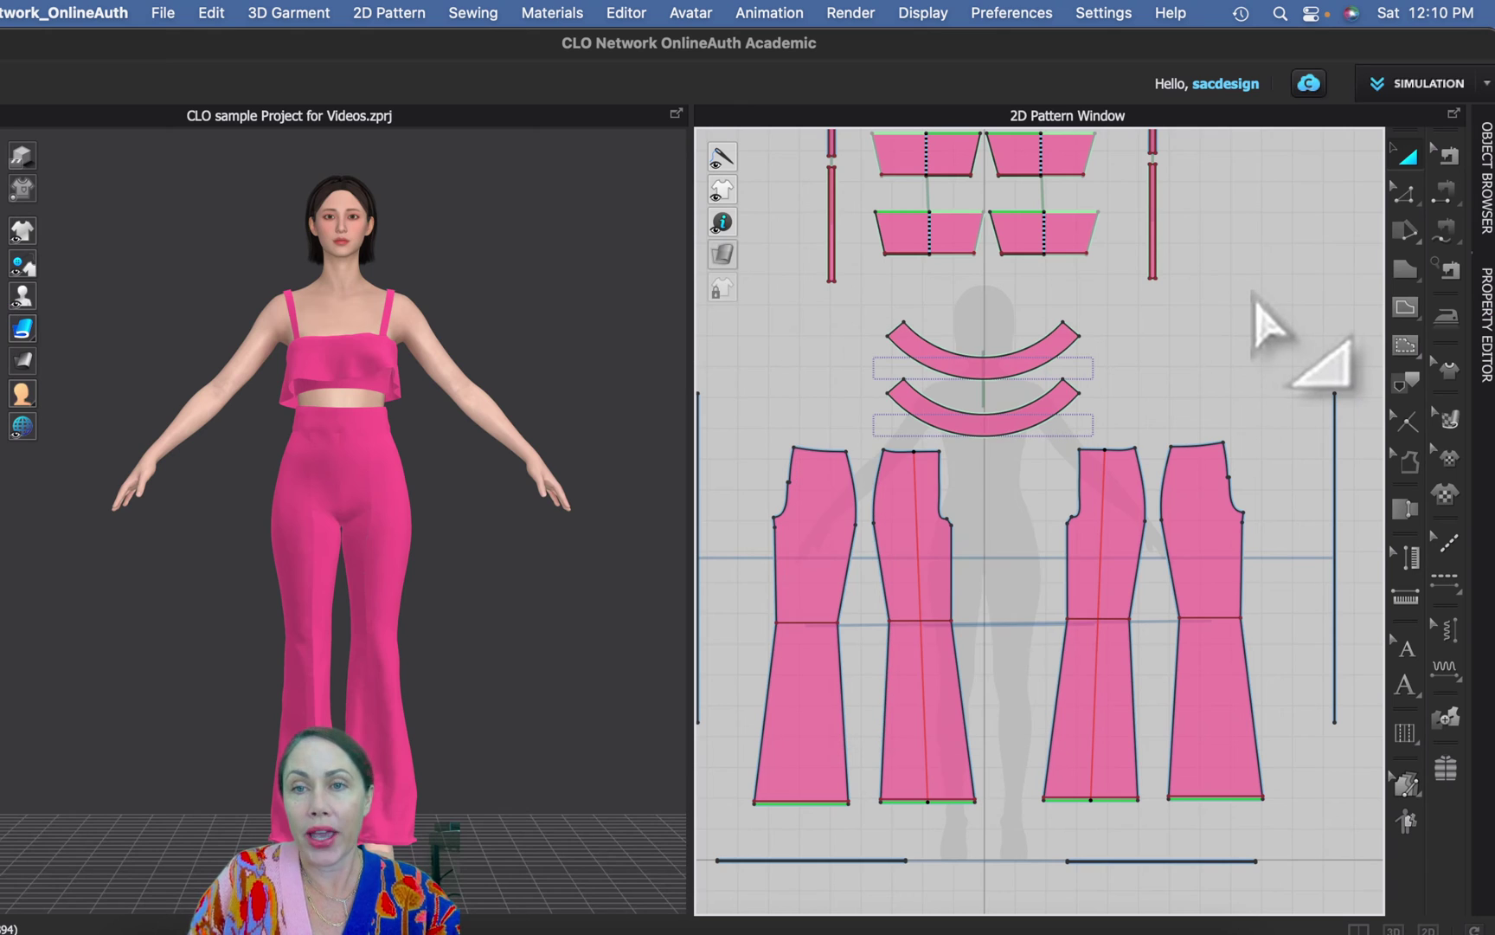
Step: Select the rightmost pants piece with Transform Pattern and orbit the avatar to view it from behind
left_click(1406, 156)
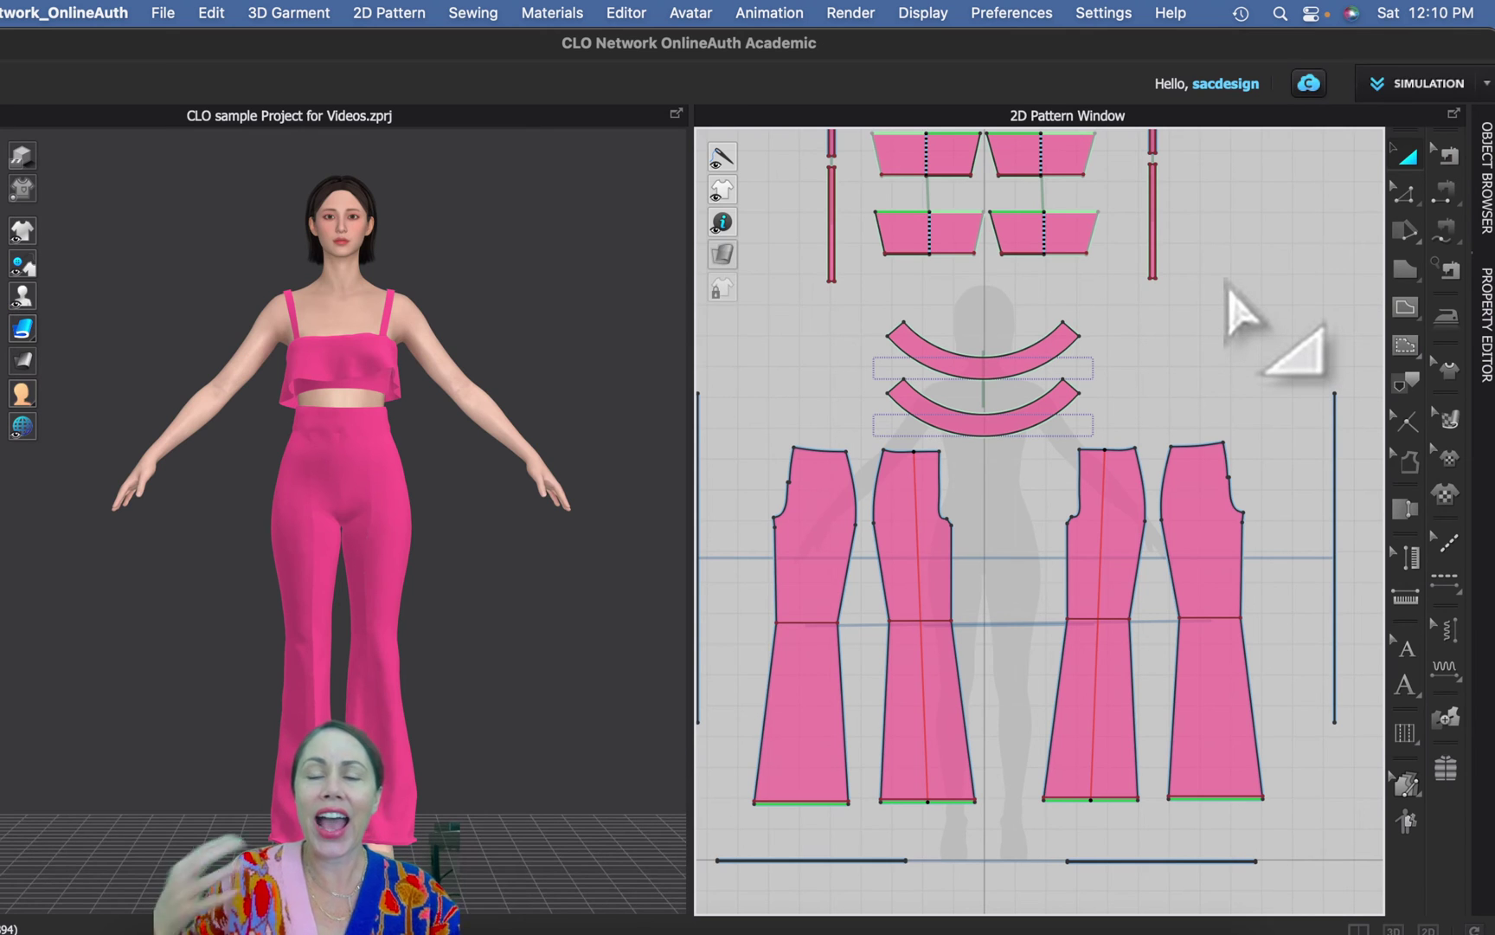
left_click(1193, 557)
left_click(1199, 549)
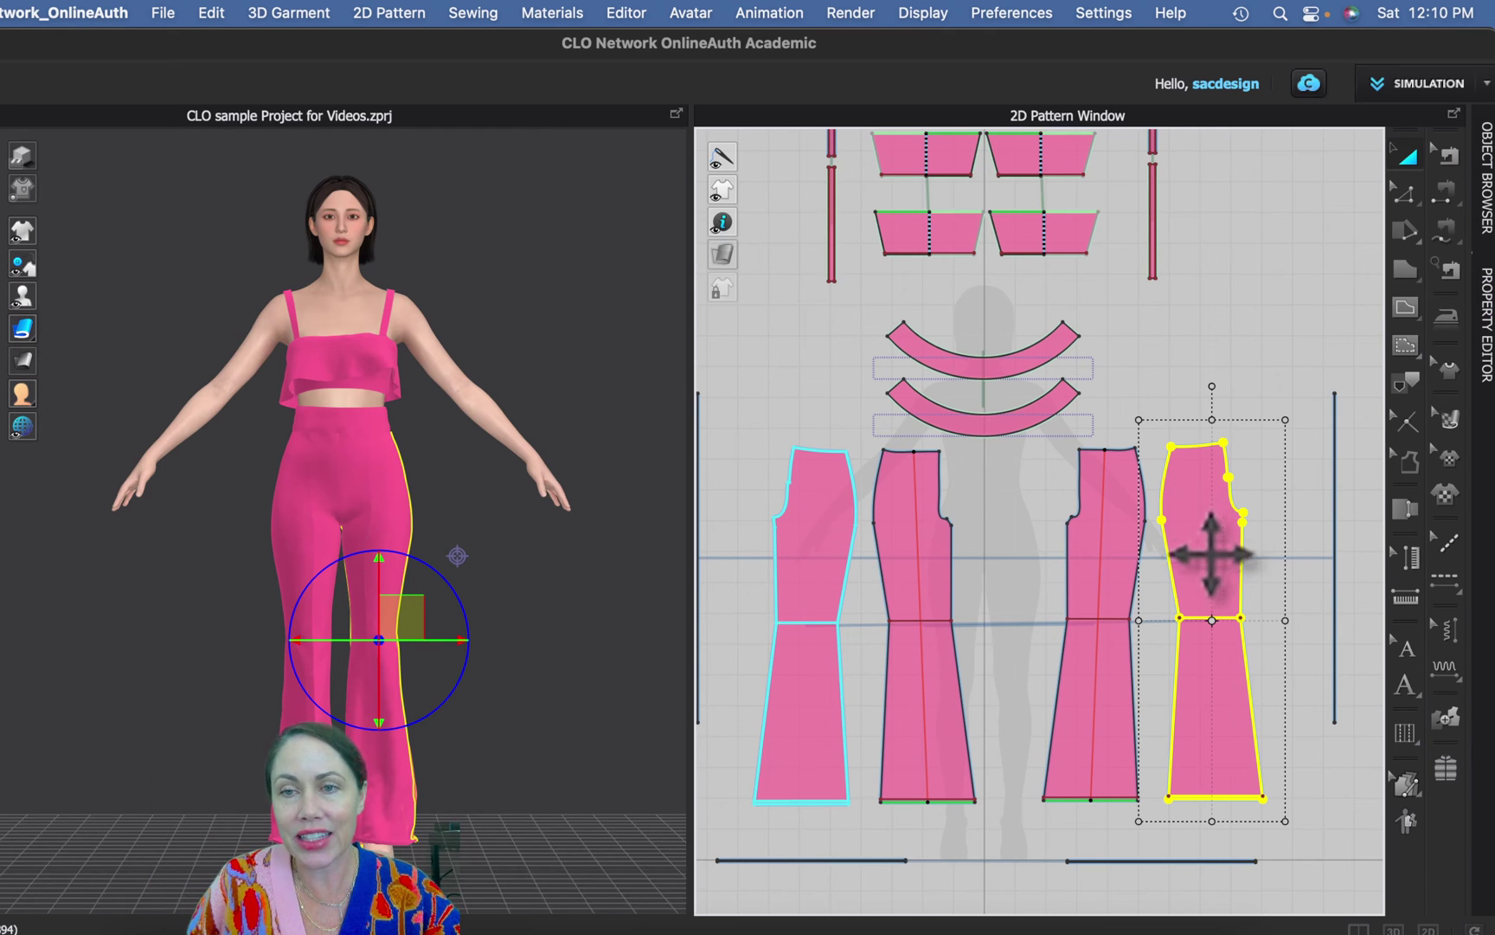
right_click_drag(528, 589, 364, 554)
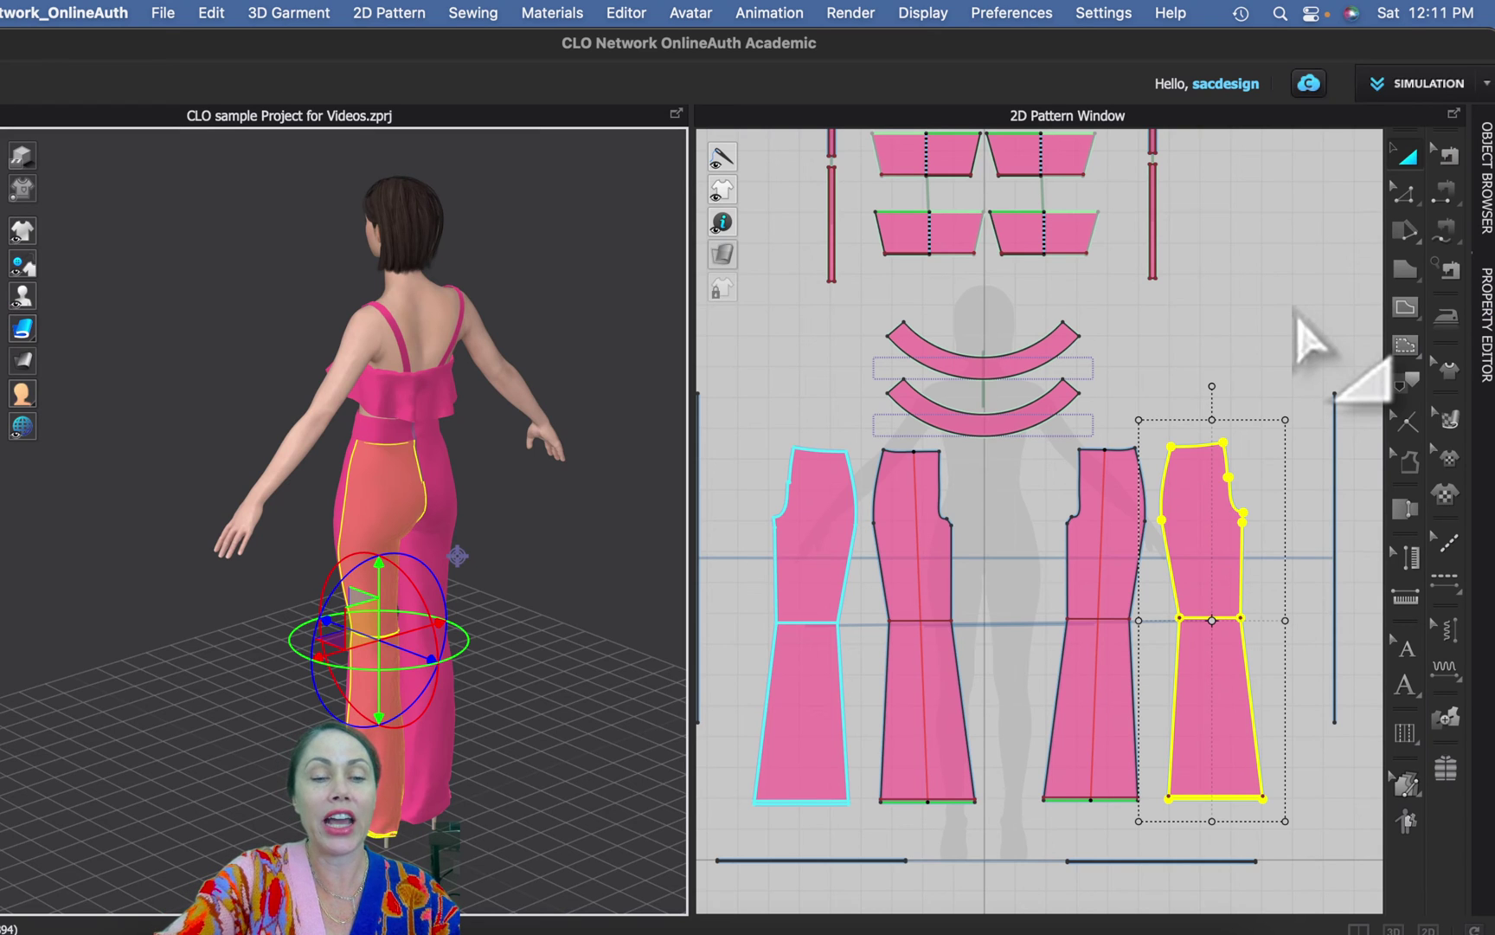
Step: Switch to Edit Pattern (Z) and select the rightmost pants piece's top edge, 6.687 long
key("z")
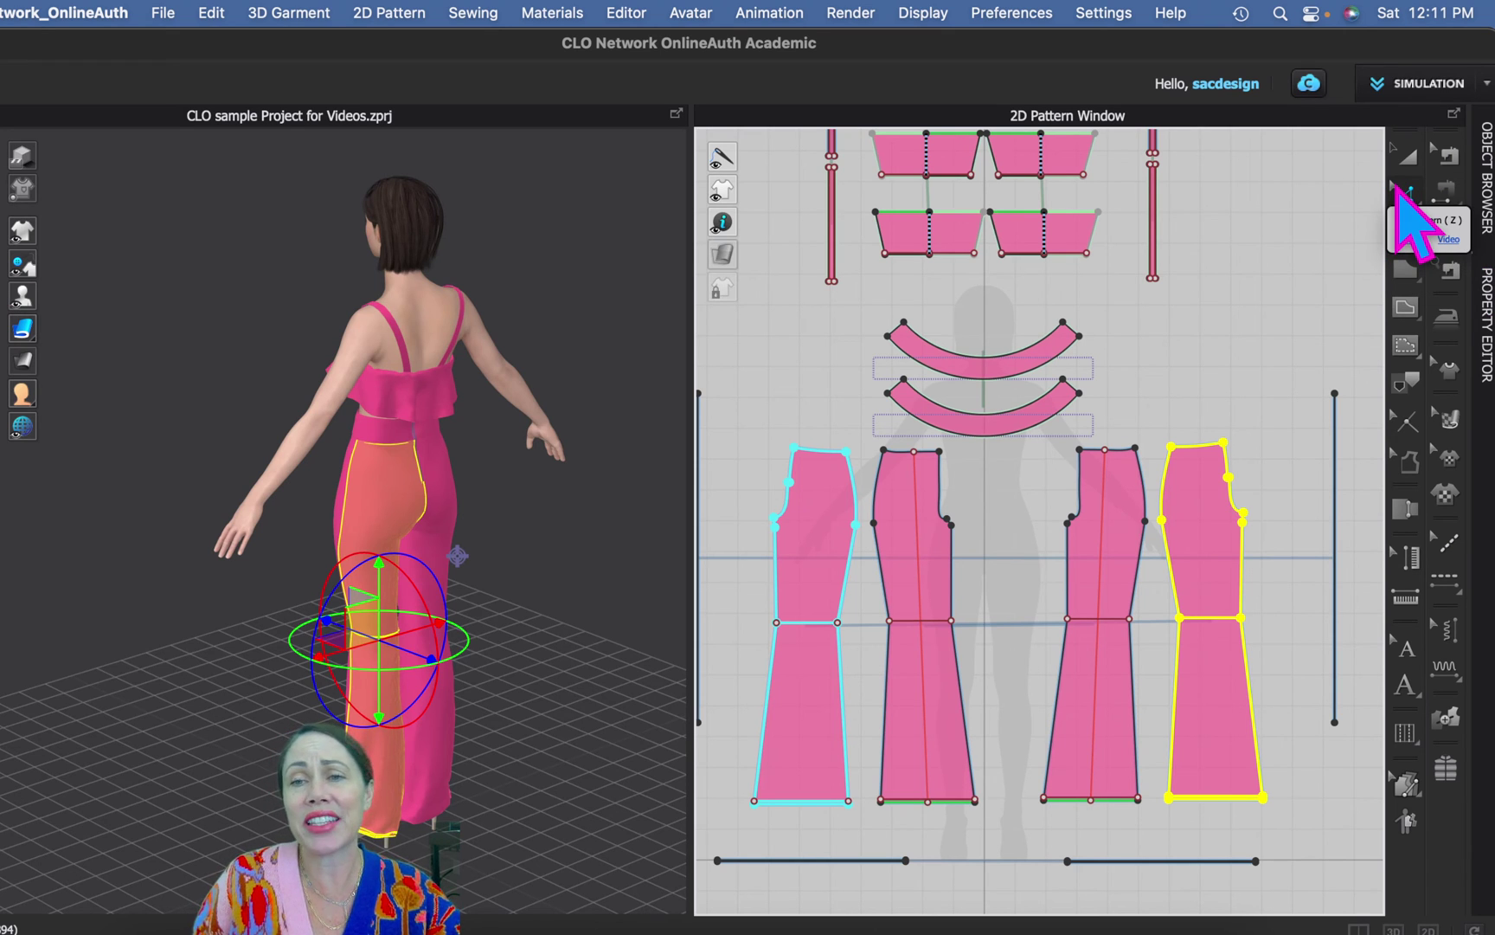
left_click(1406, 194)
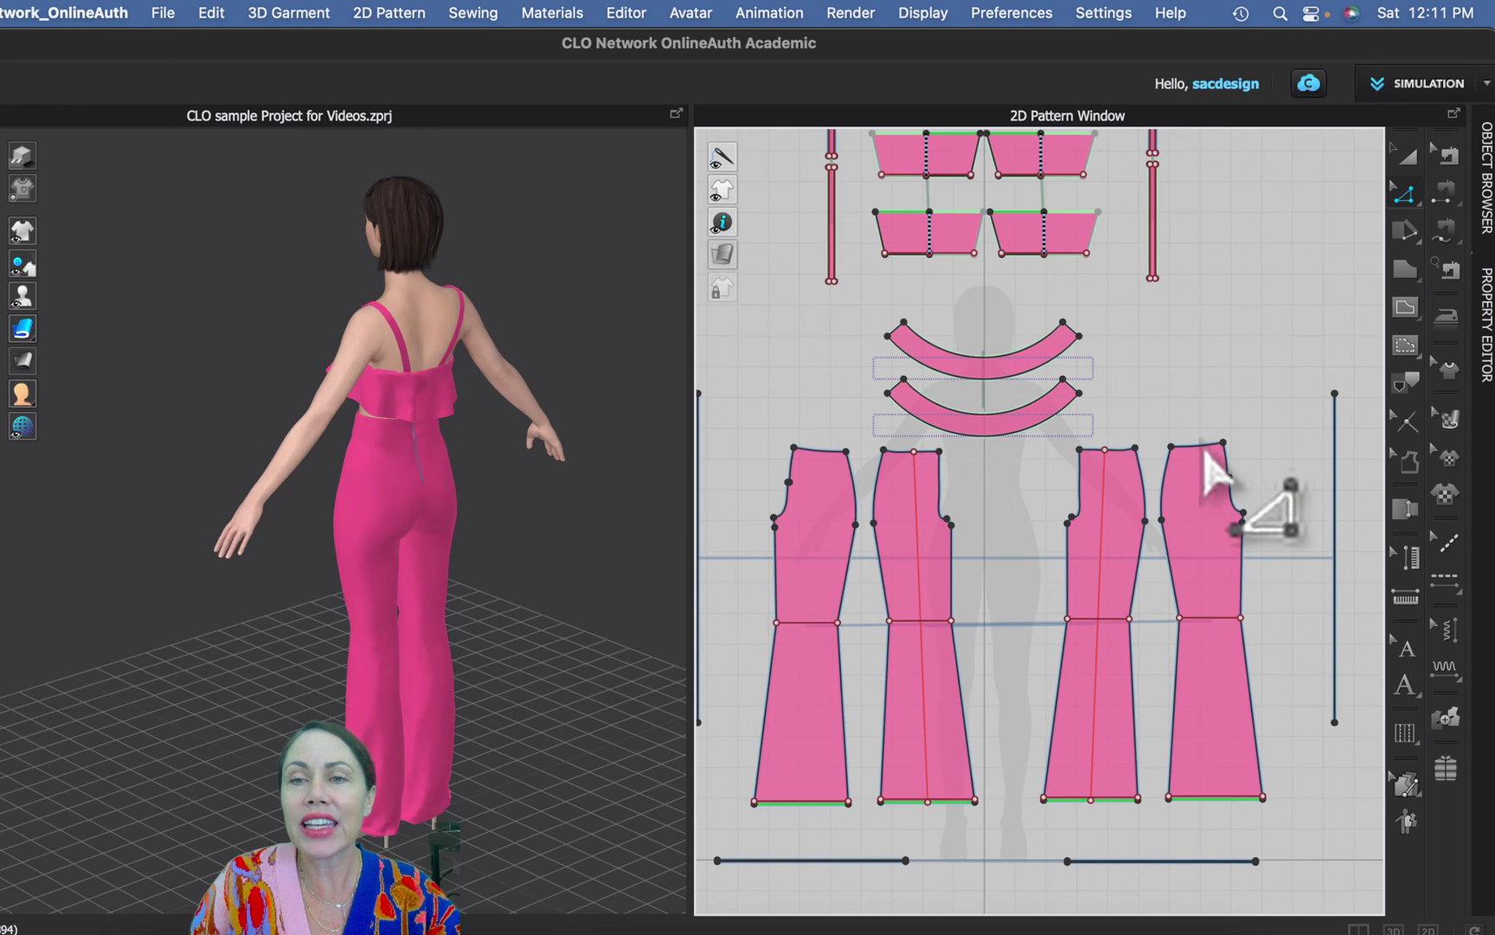
left_click(1207, 457)
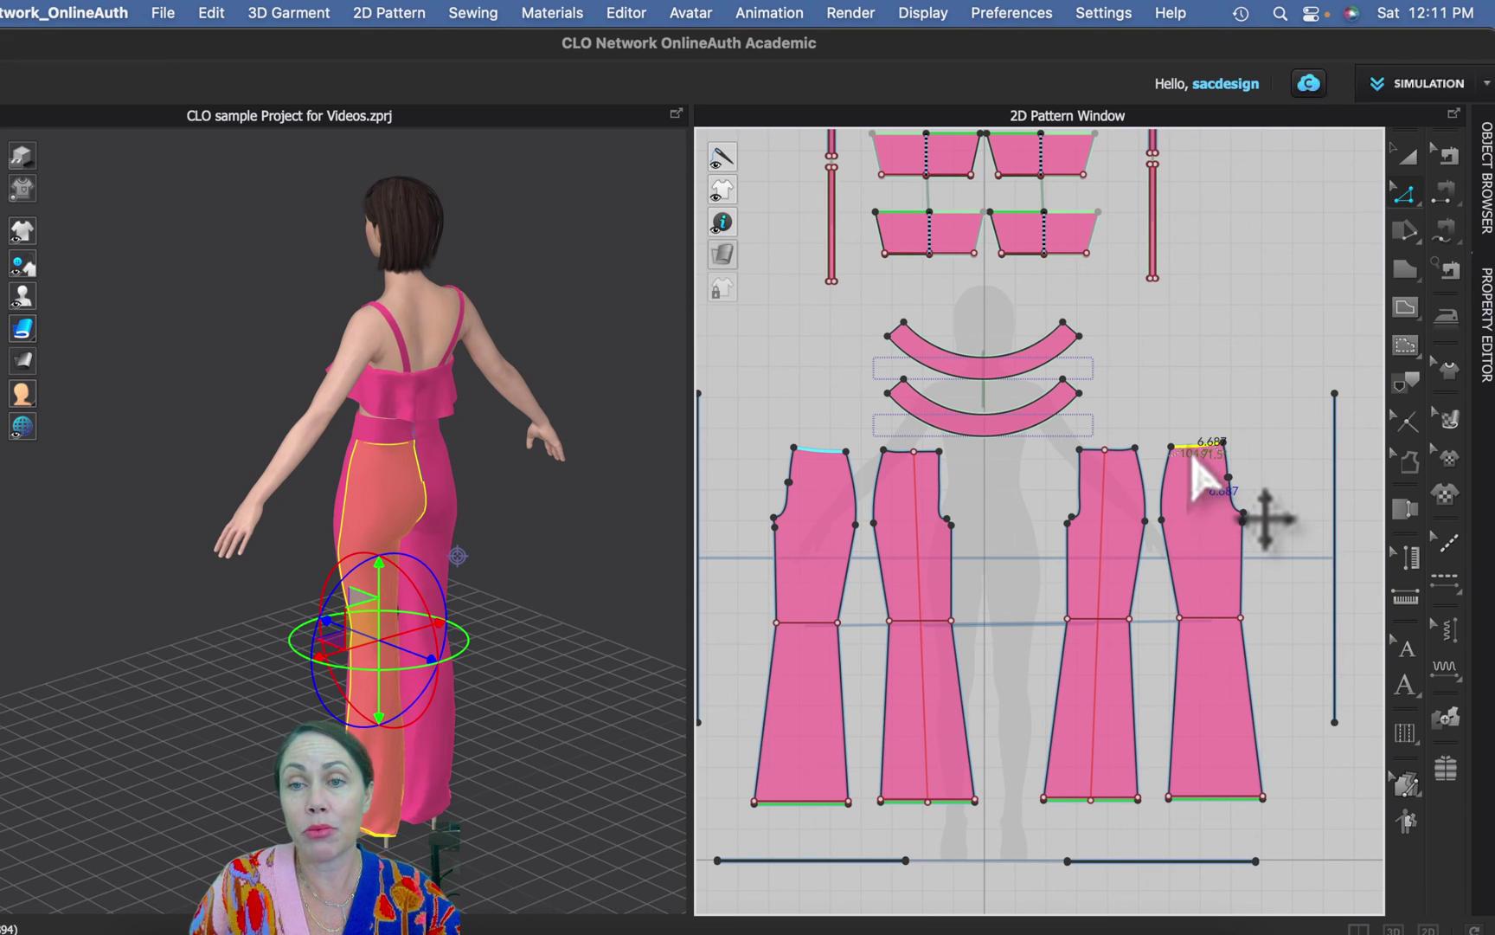
right_click(1192, 451)
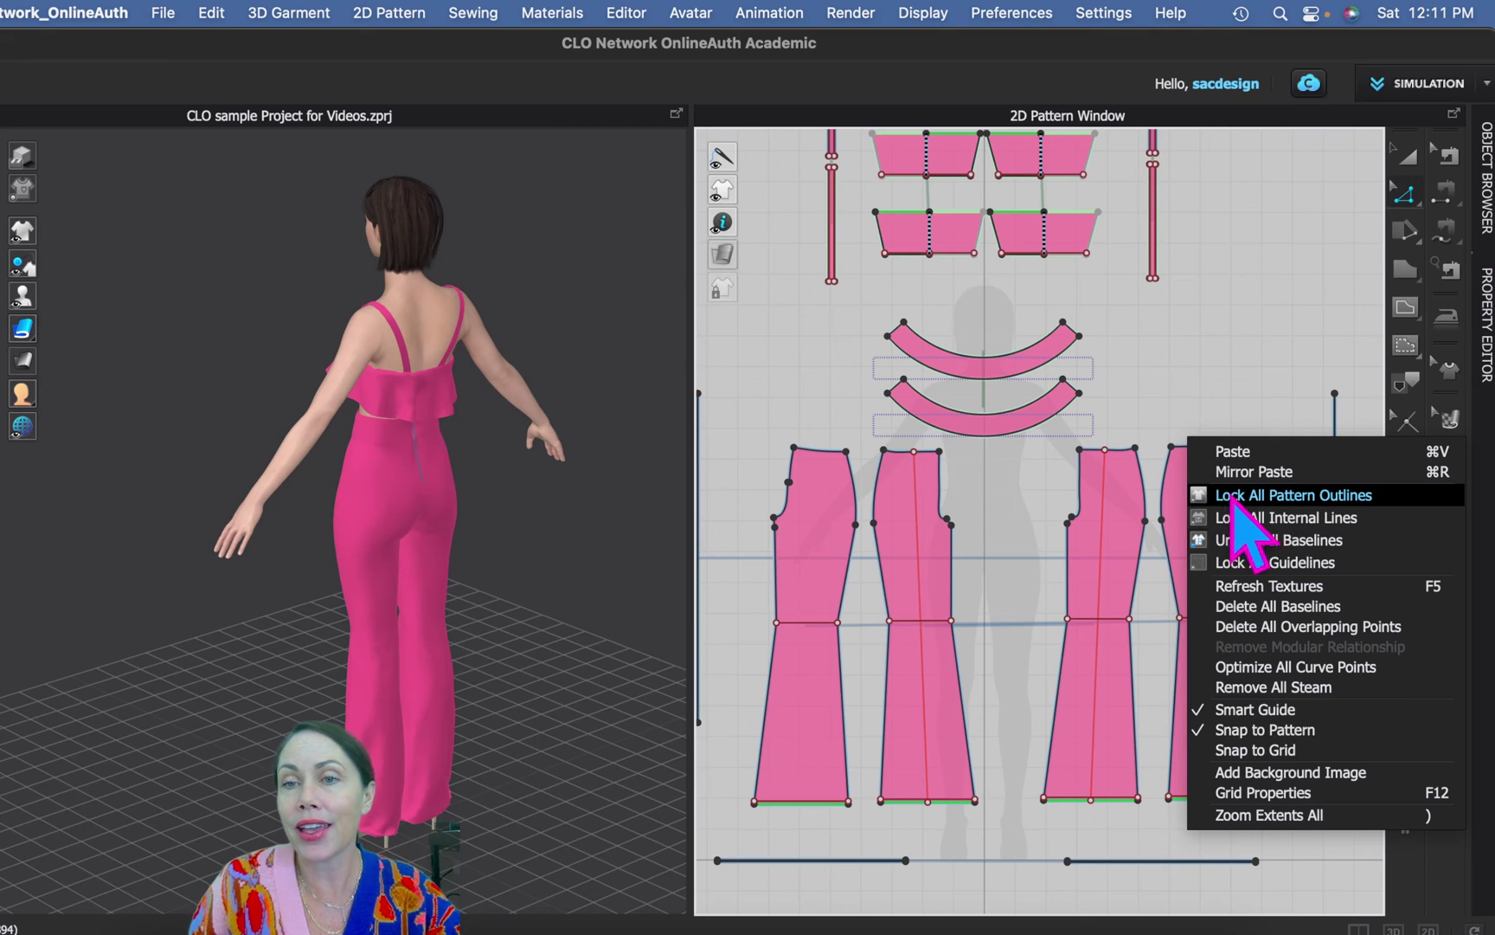
left_click(1210, 327)
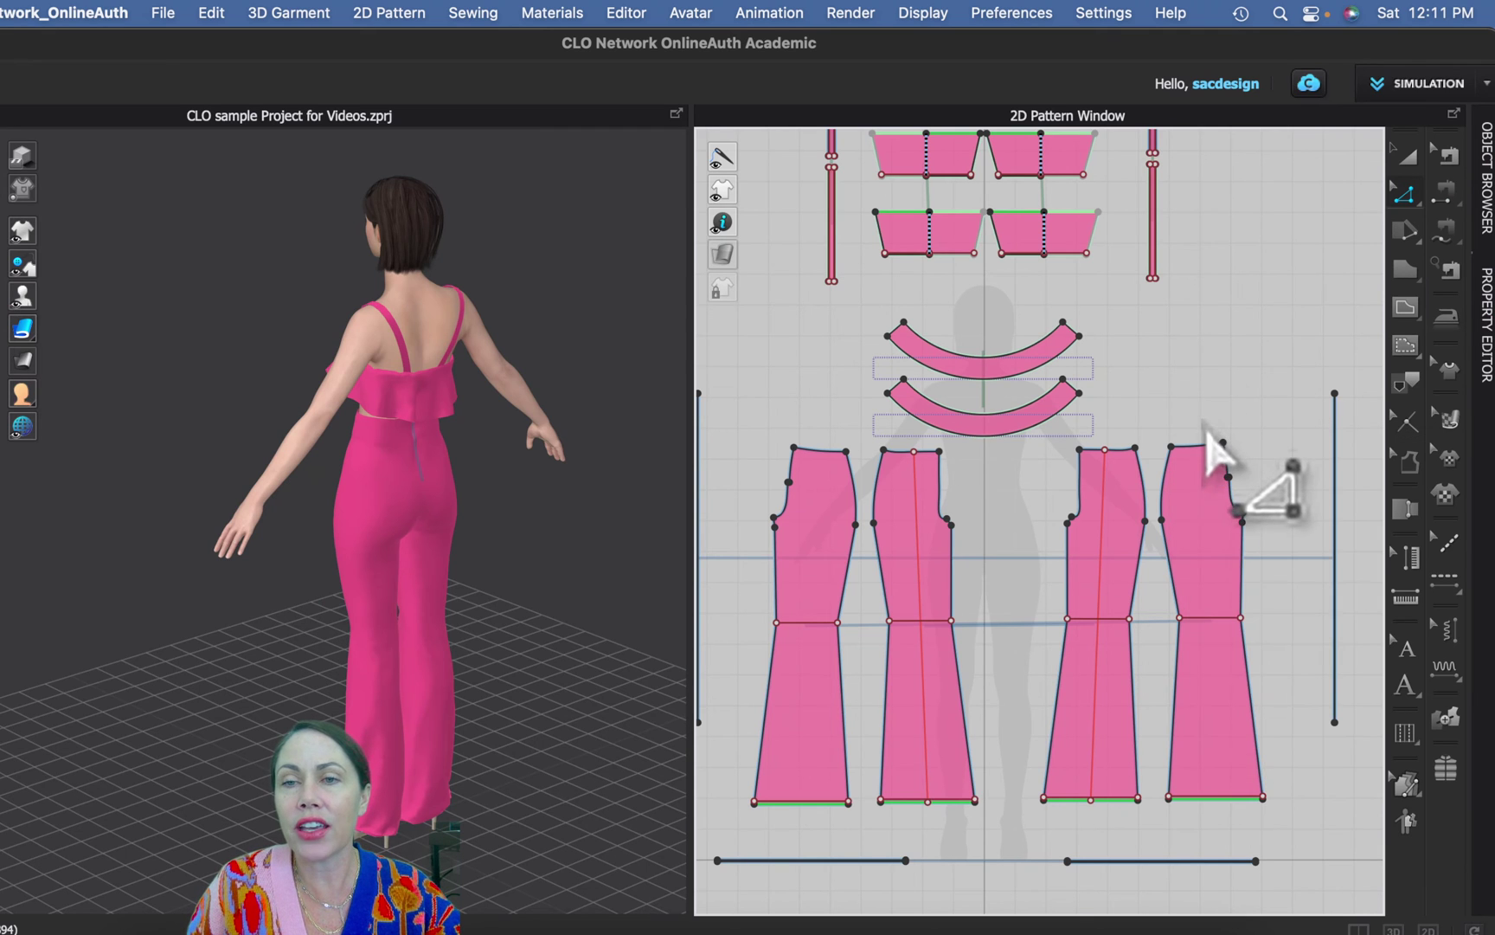
left_click(1208, 446)
right_click(1208, 452)
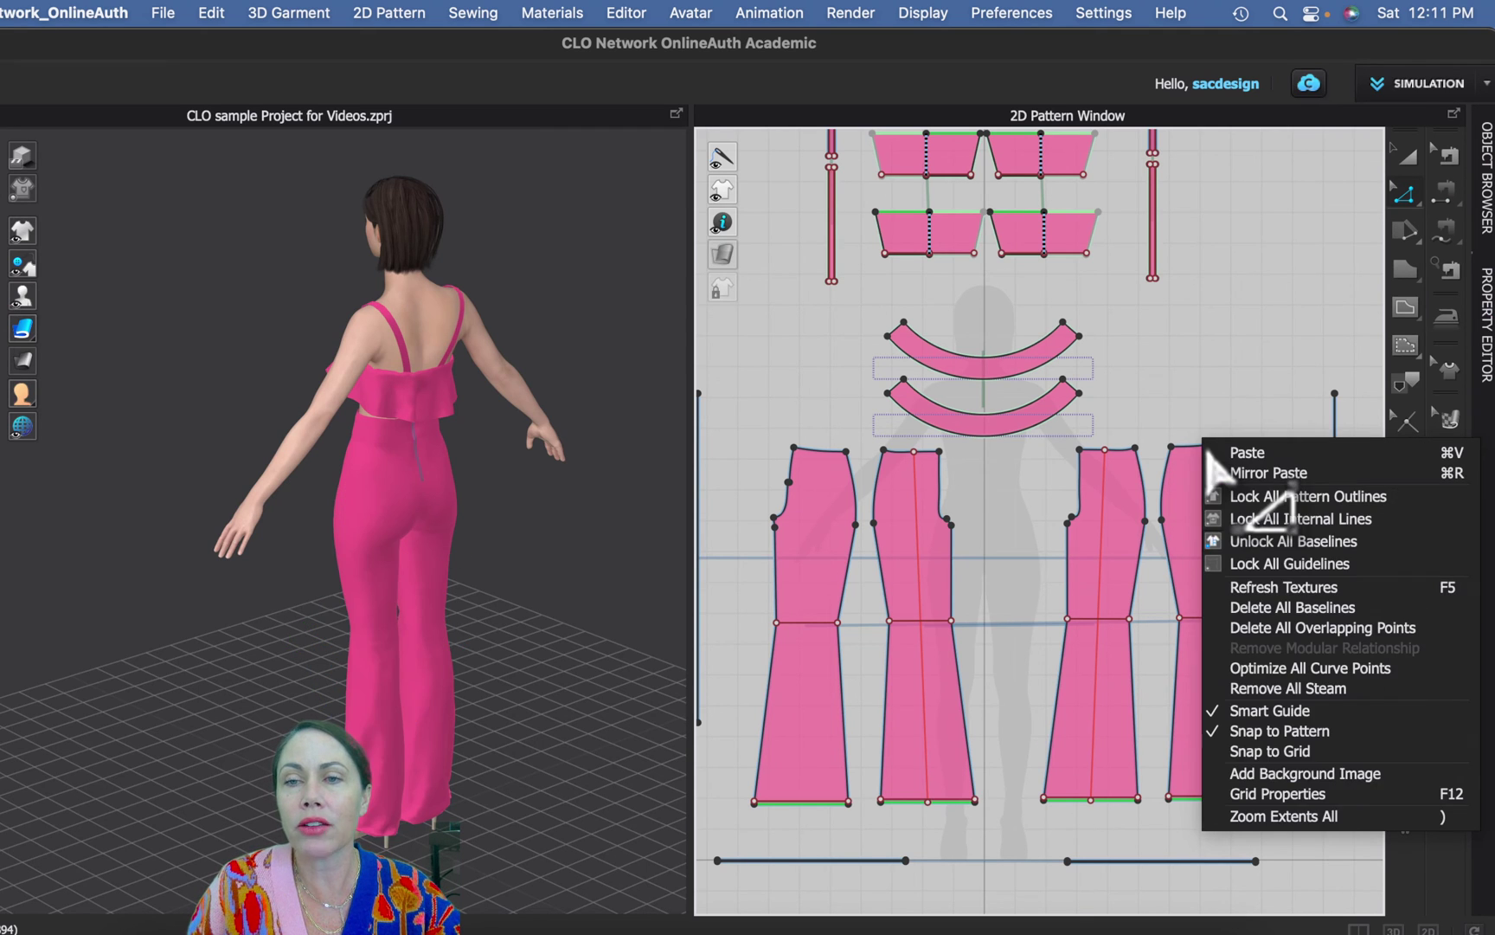
left_click(1198, 450)
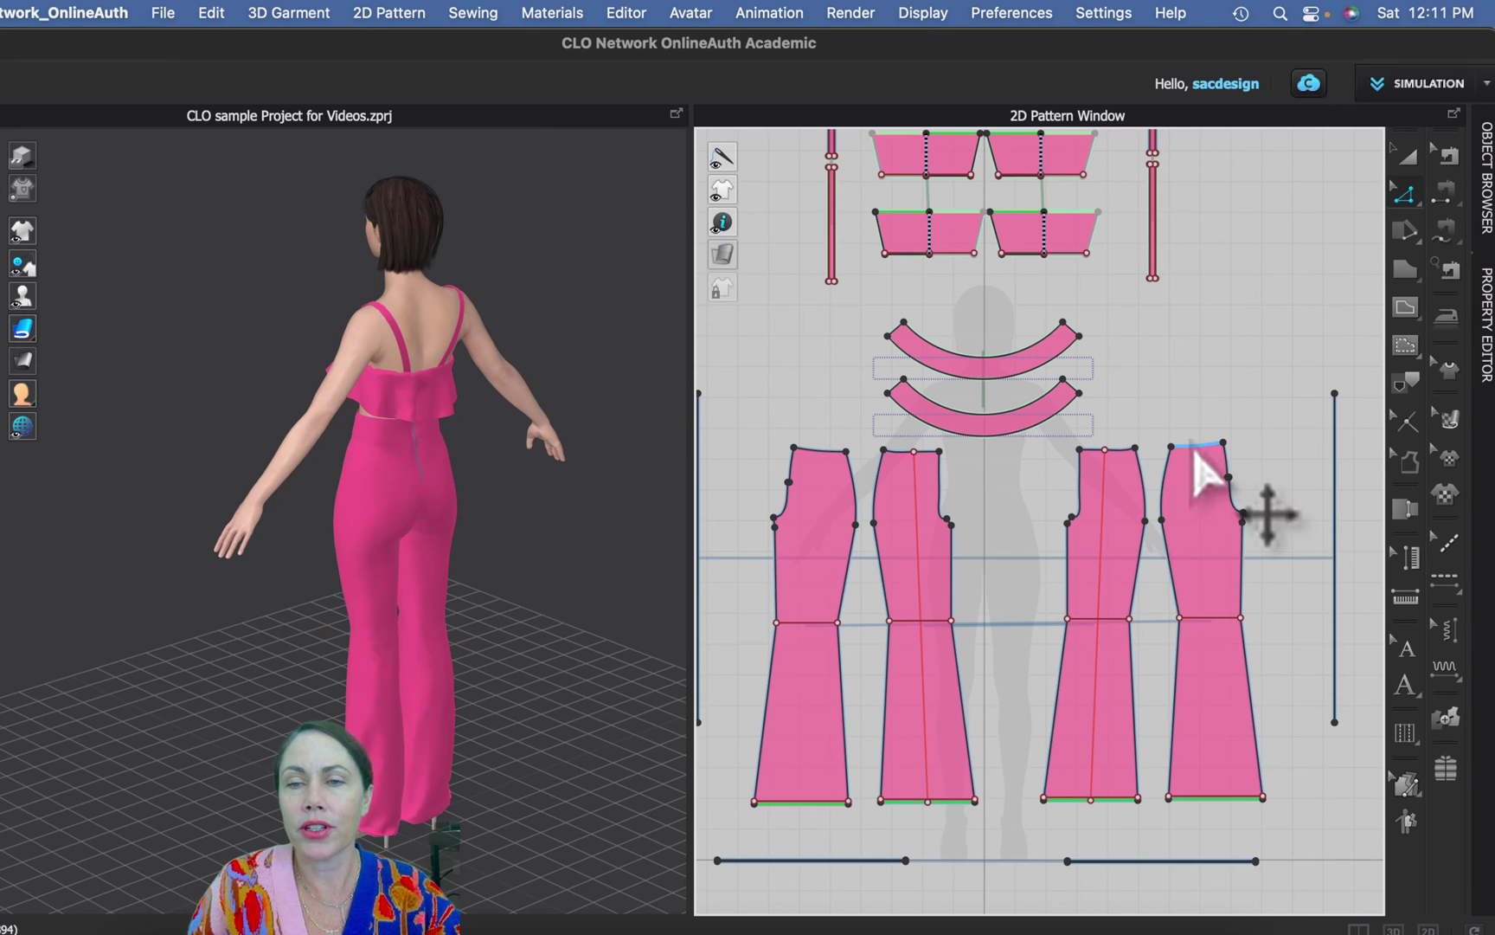
right_click(1202, 451)
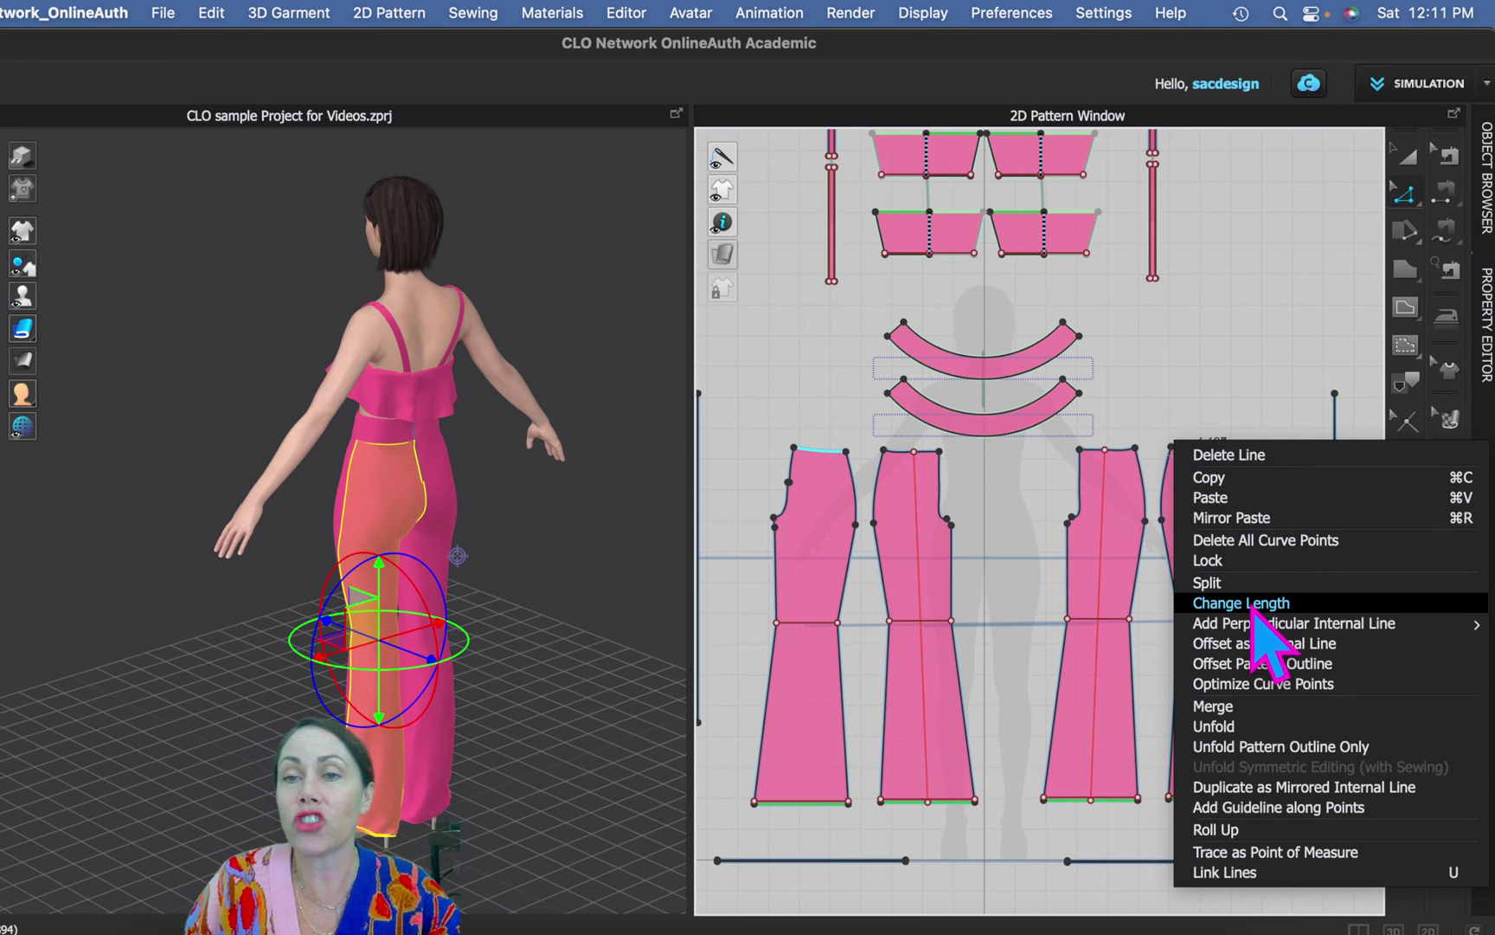
left_click(1267, 324)
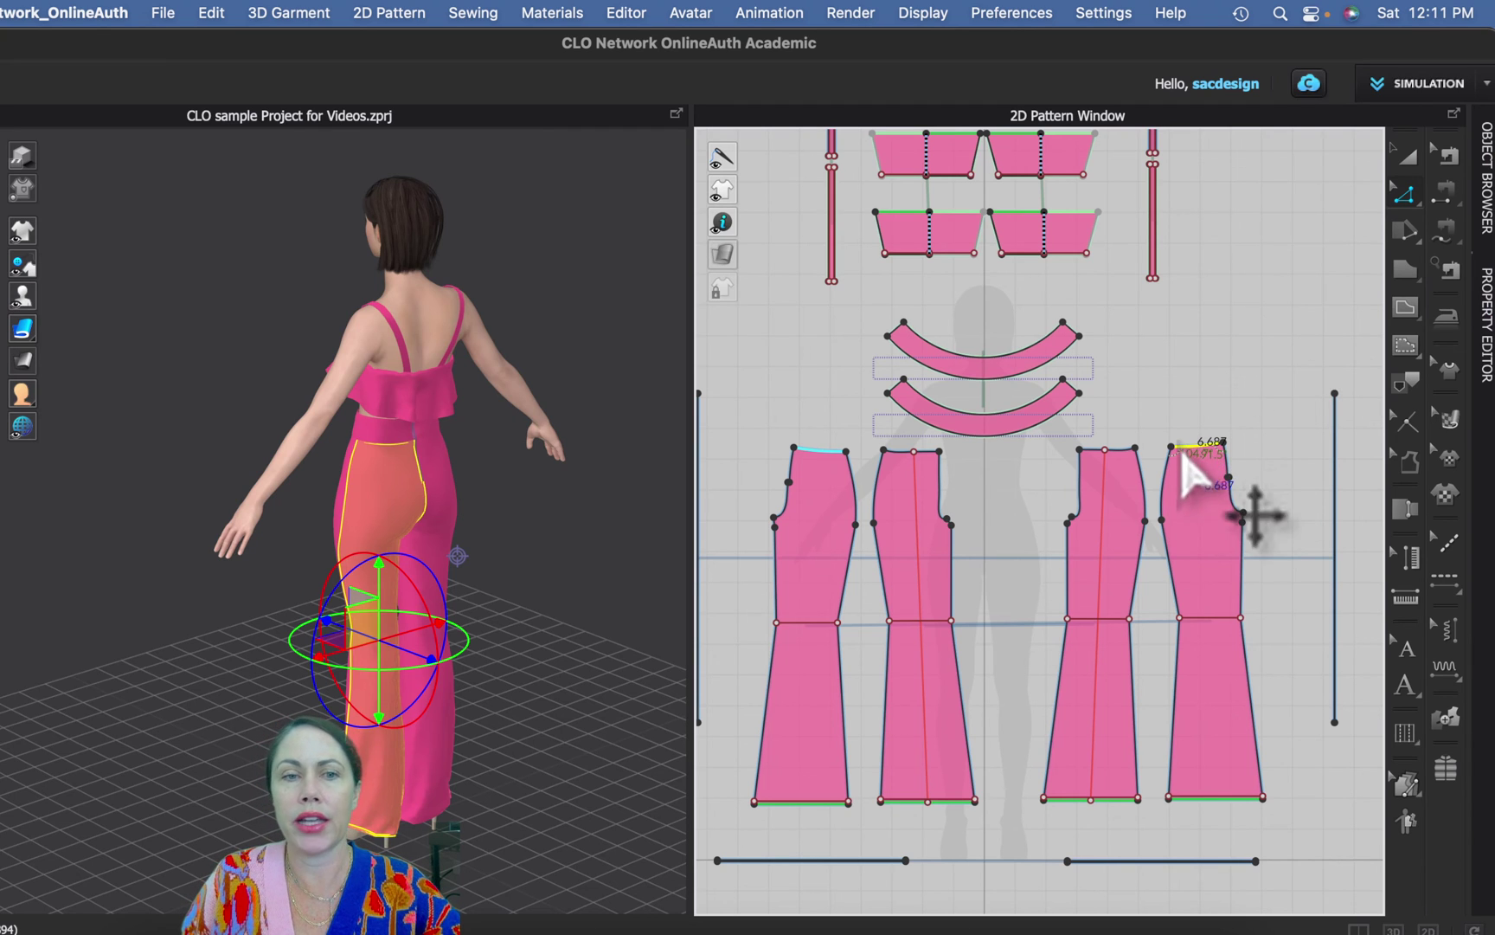
left_click(1220, 387)
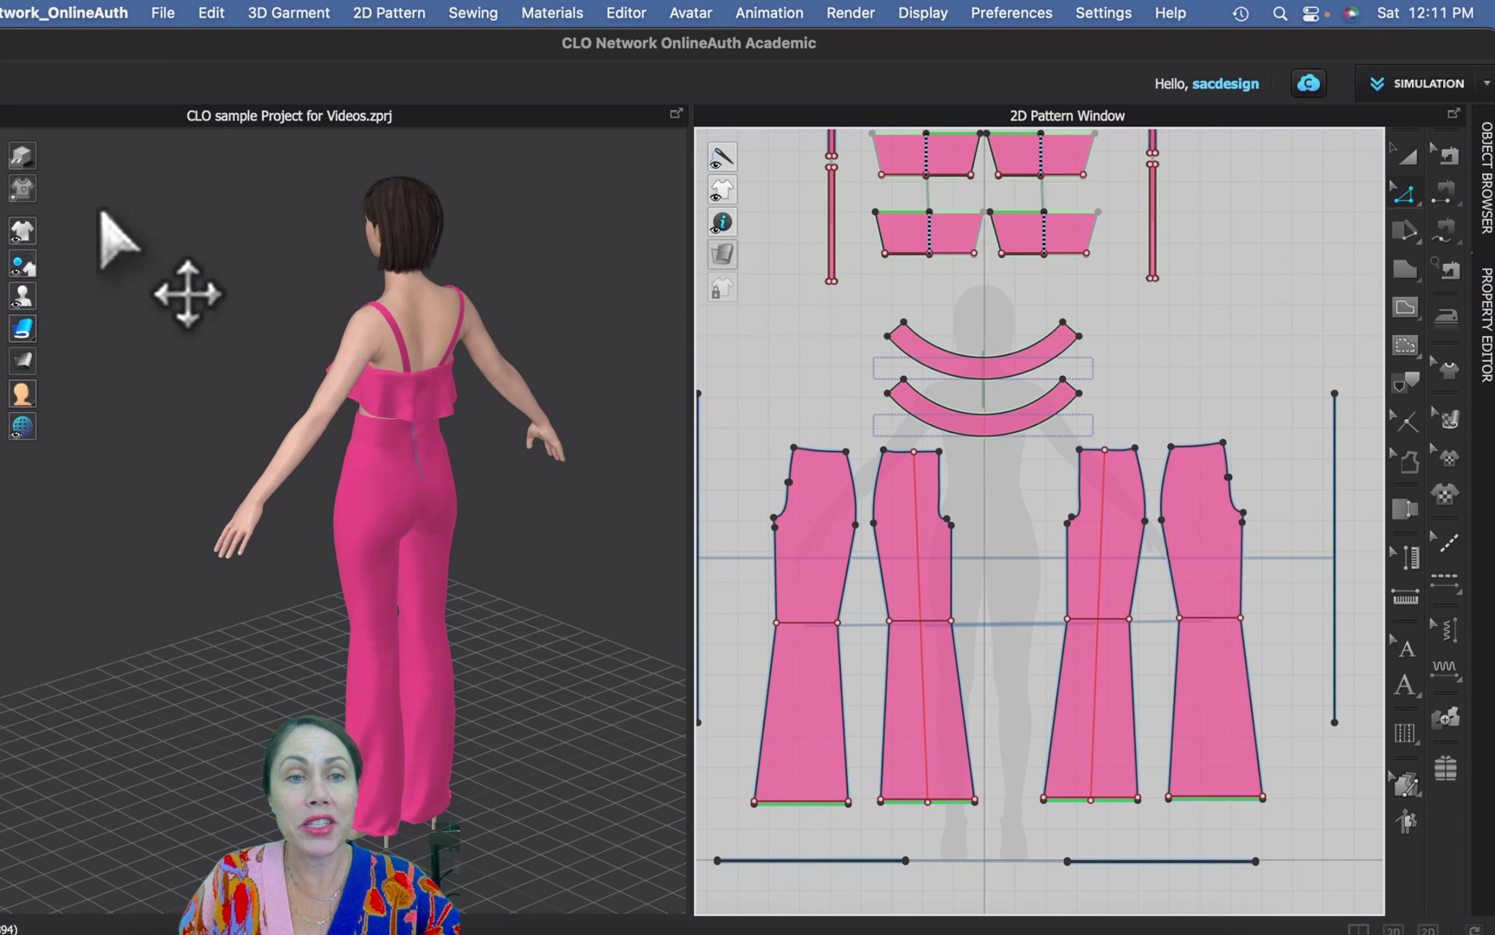
Step: Orbit to a front view, start a Polygon shape, then cancel the unfinished outline
right_click_drag(255, 328, 467, 342)
scroll(1212, 489, "down", 5)
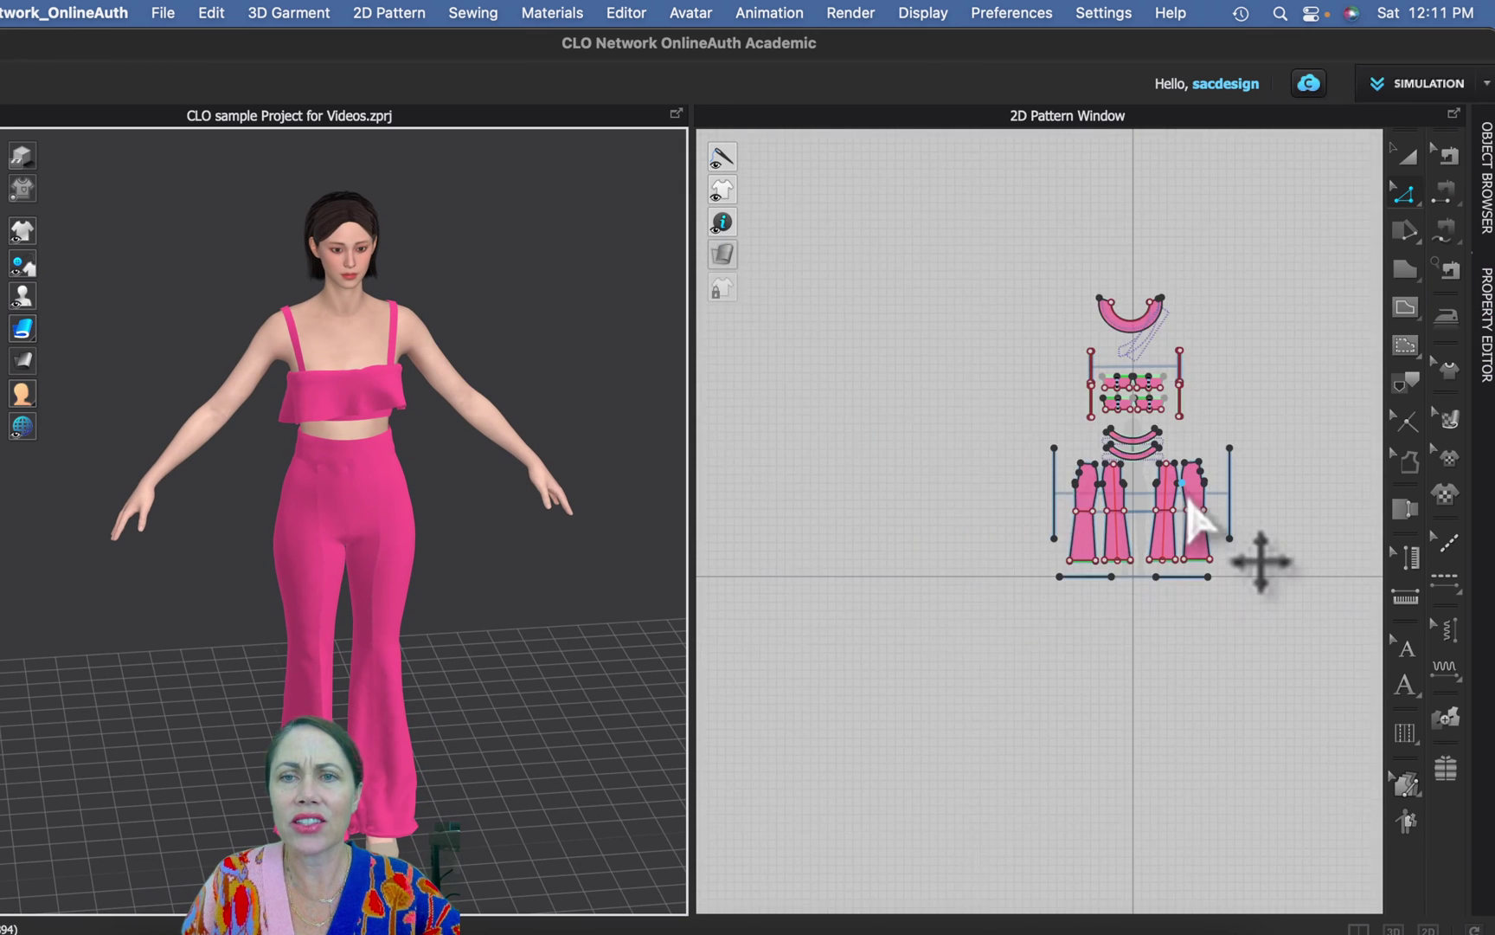
scroll(1190, 512, "up", 3)
left_click(1406, 270)
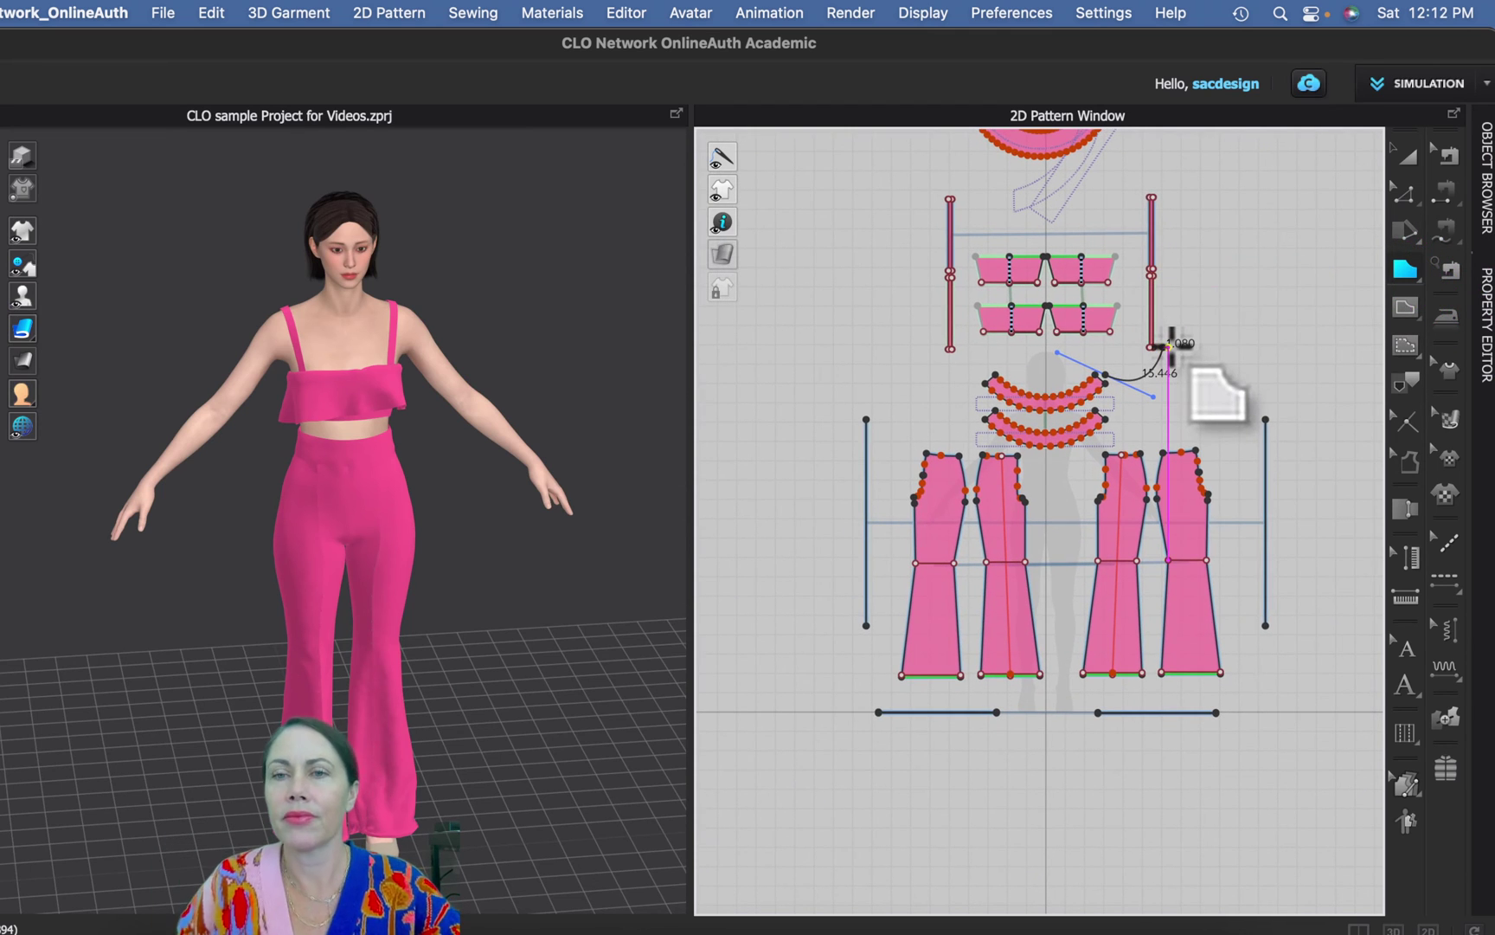
key("Escape")
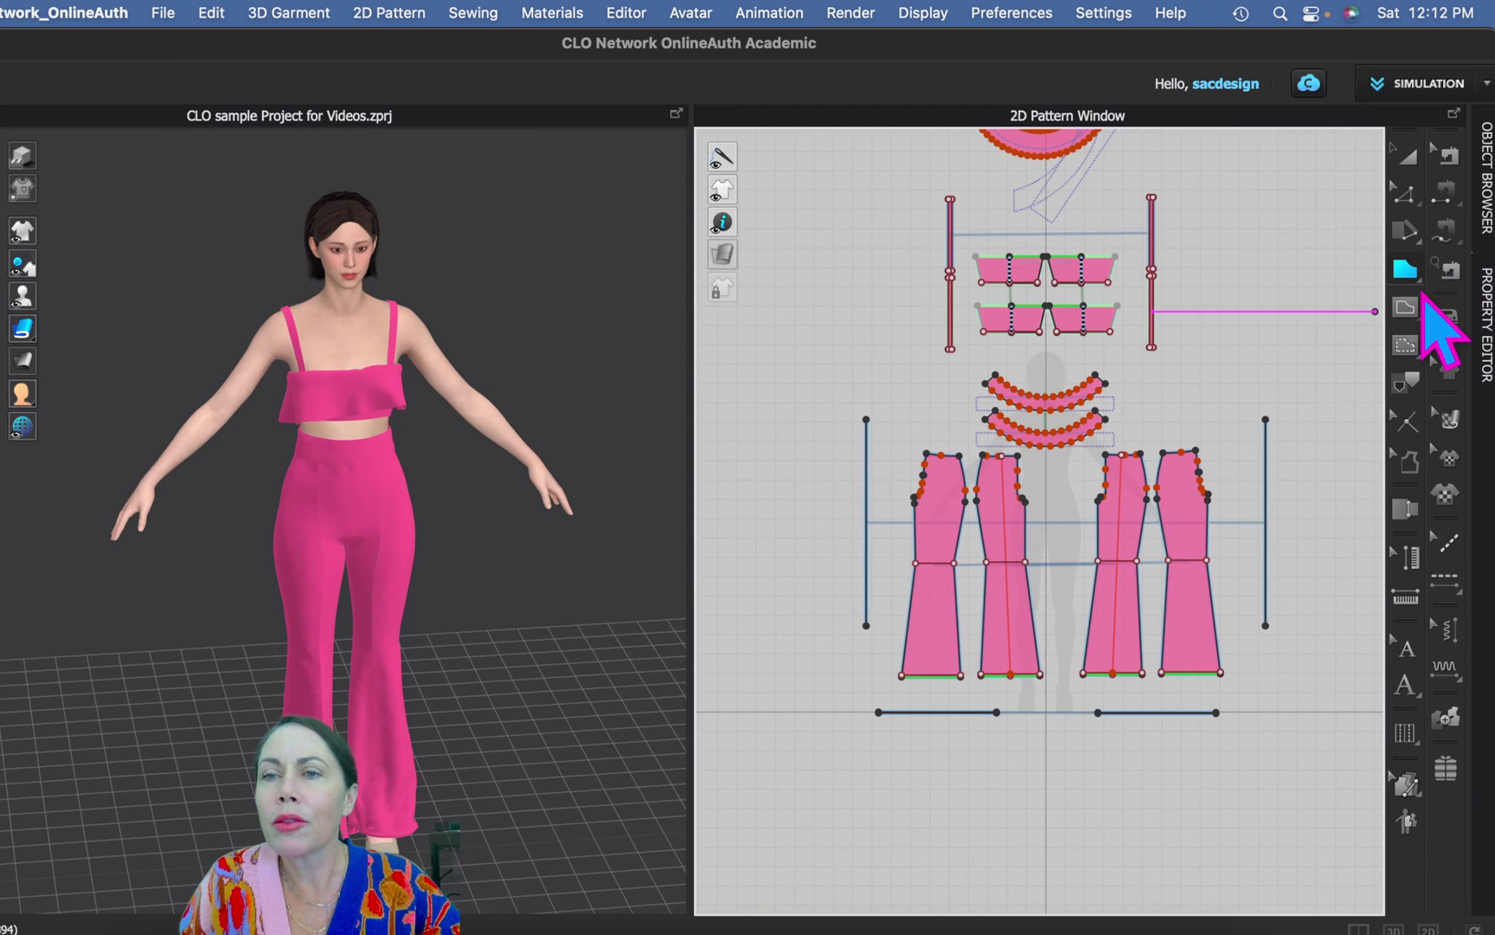
Step: Draw a small rectangle pattern piece beside the curved ruffle bands using the Rectangle tool
left_click(1411, 272)
left_click(1296, 289)
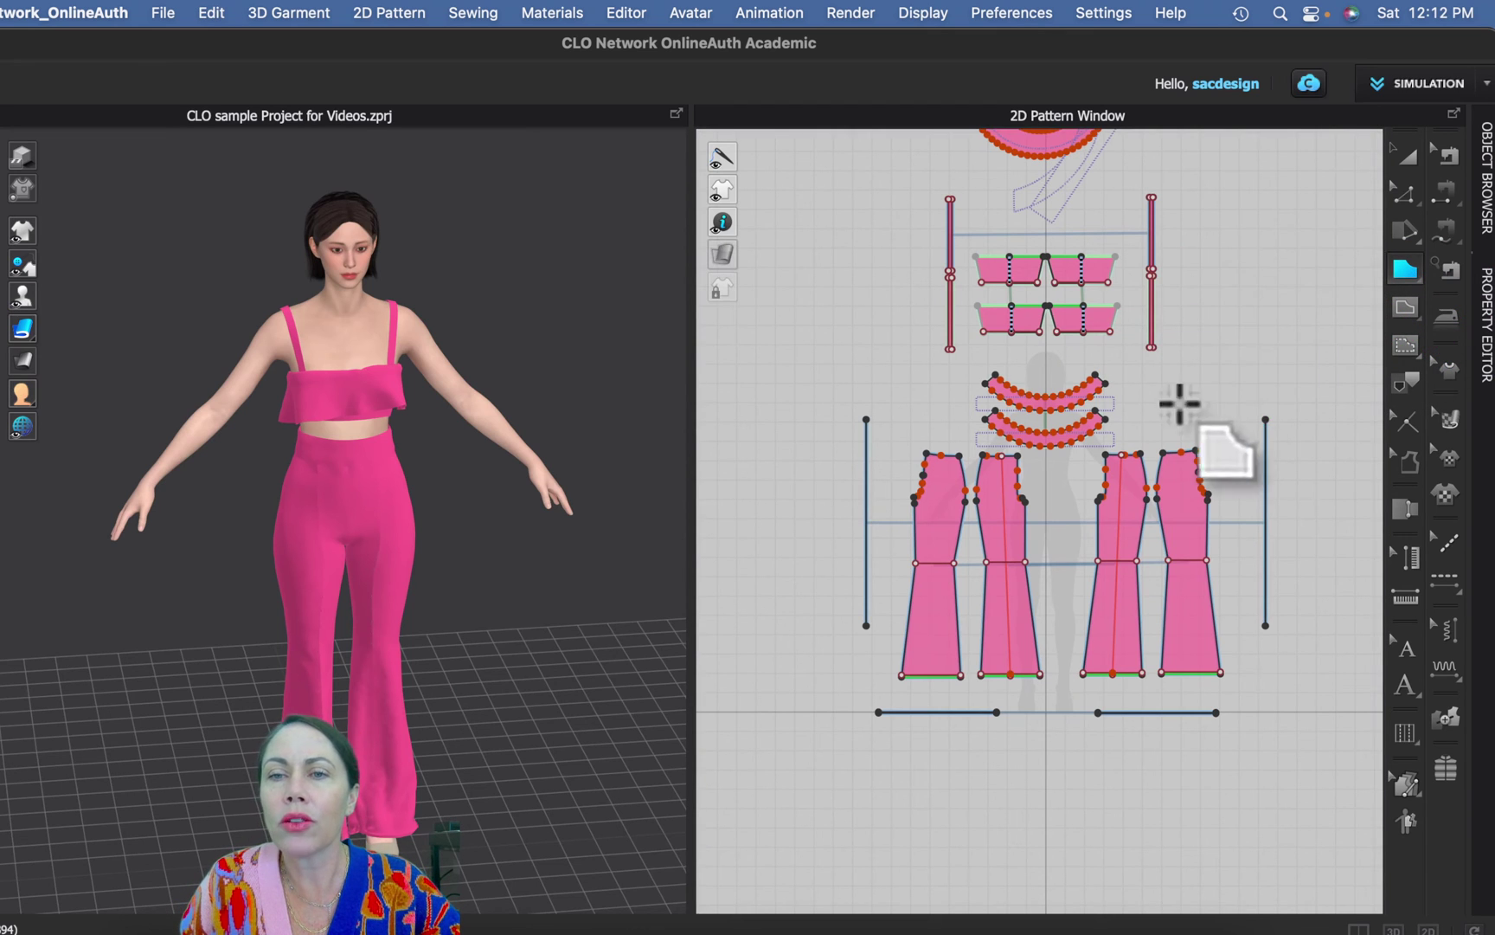
left_click_drag(1171, 407, 1174, 408)
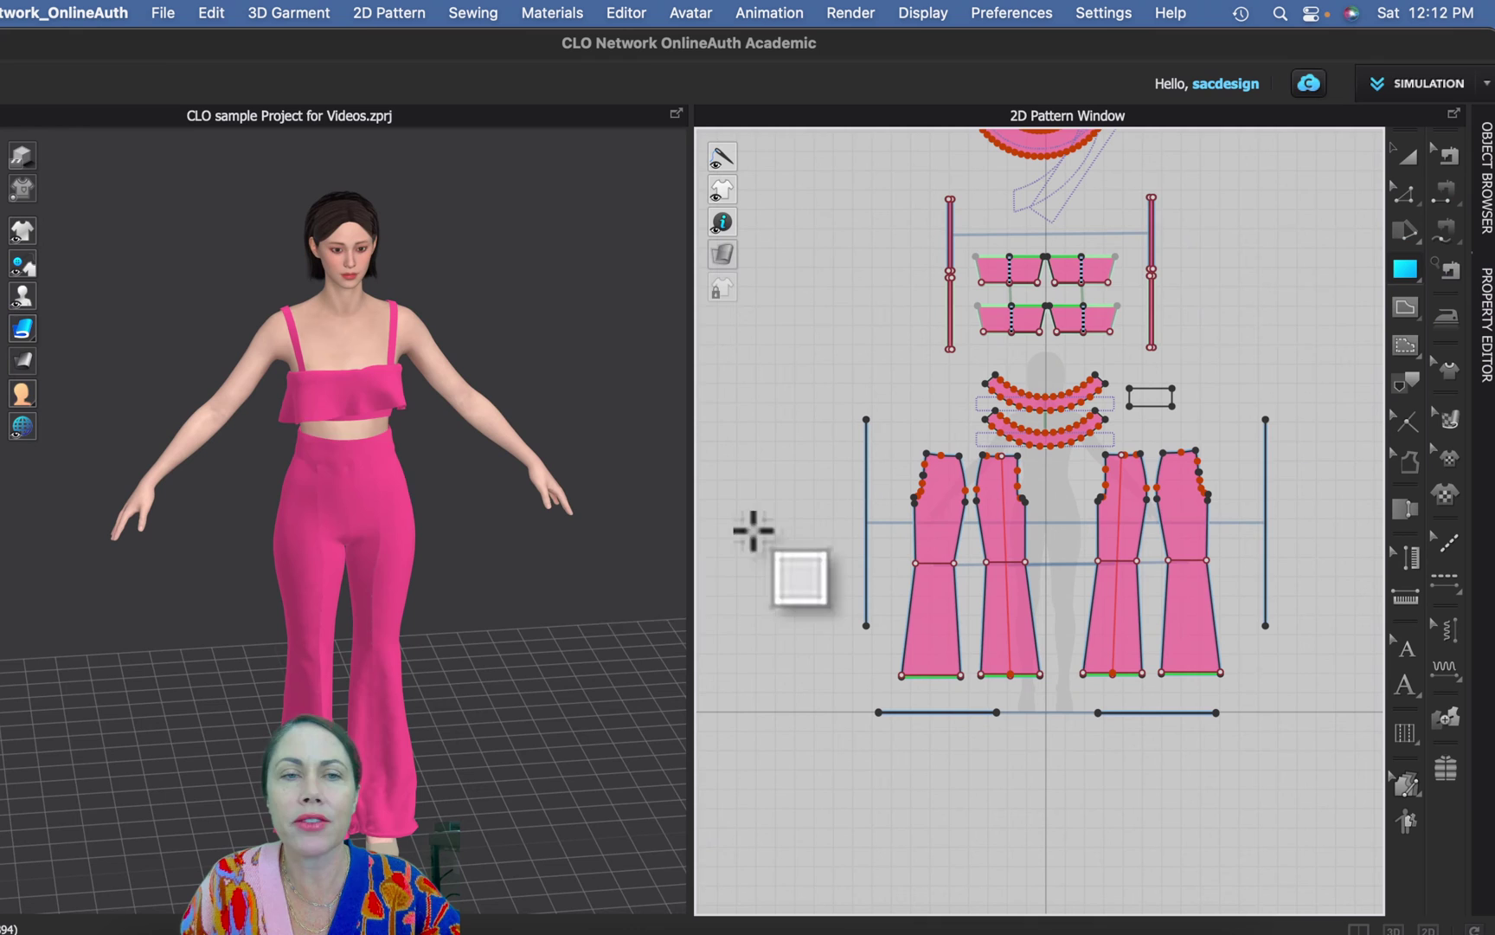
Step: Finalise the rectangle with Transform Pattern so a pink piece appears in 3D, then deselect it
left_click(1408, 160)
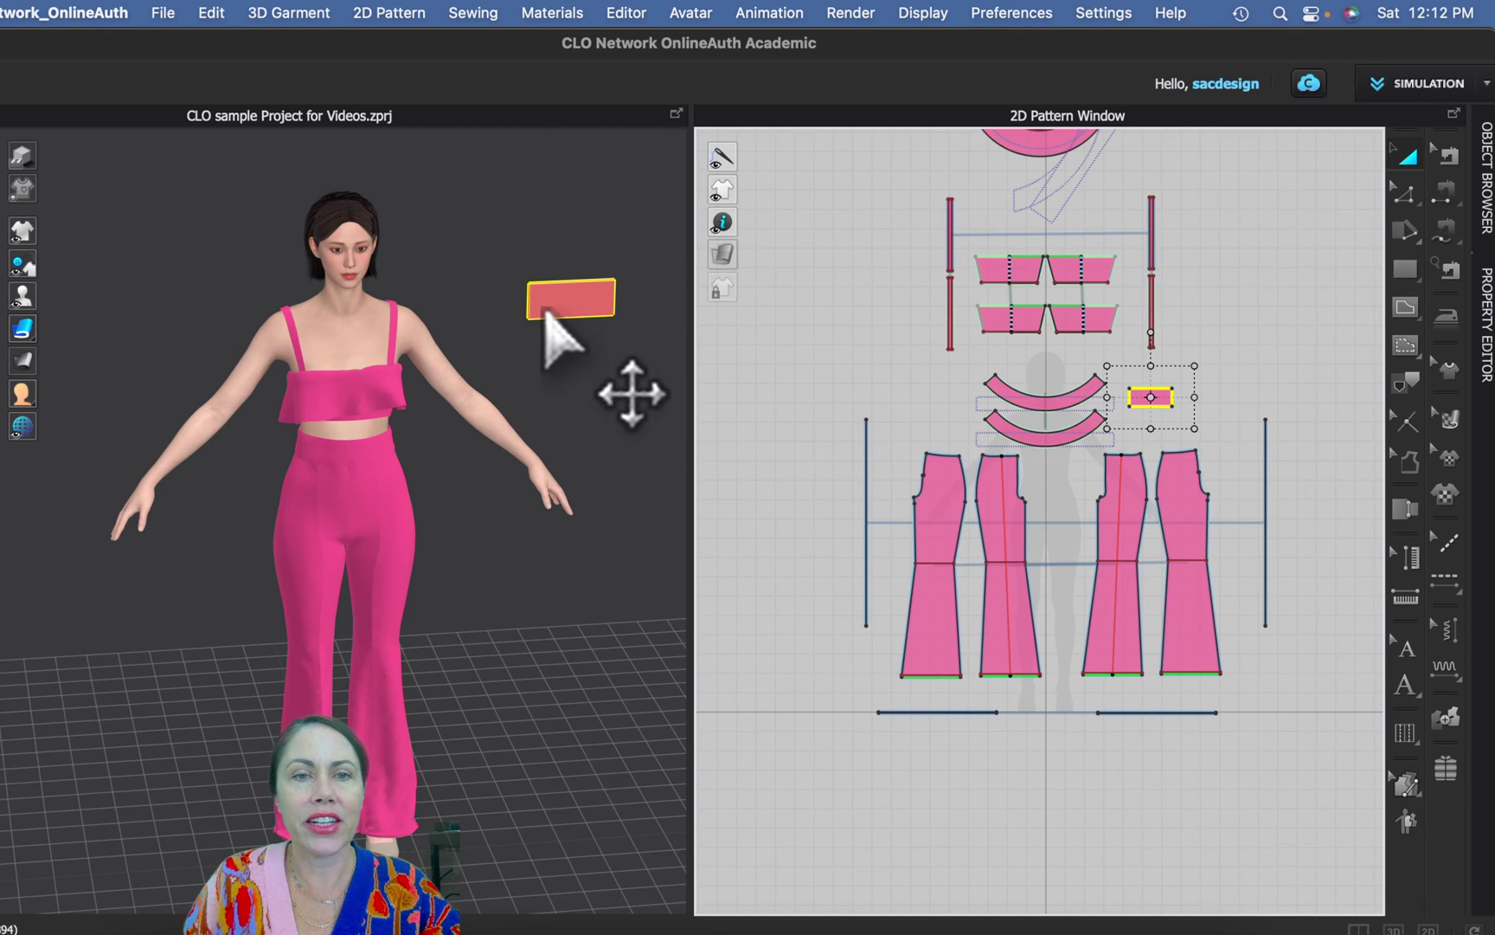
right_click_drag(549, 314, 564, 364)
left_click(595, 381)
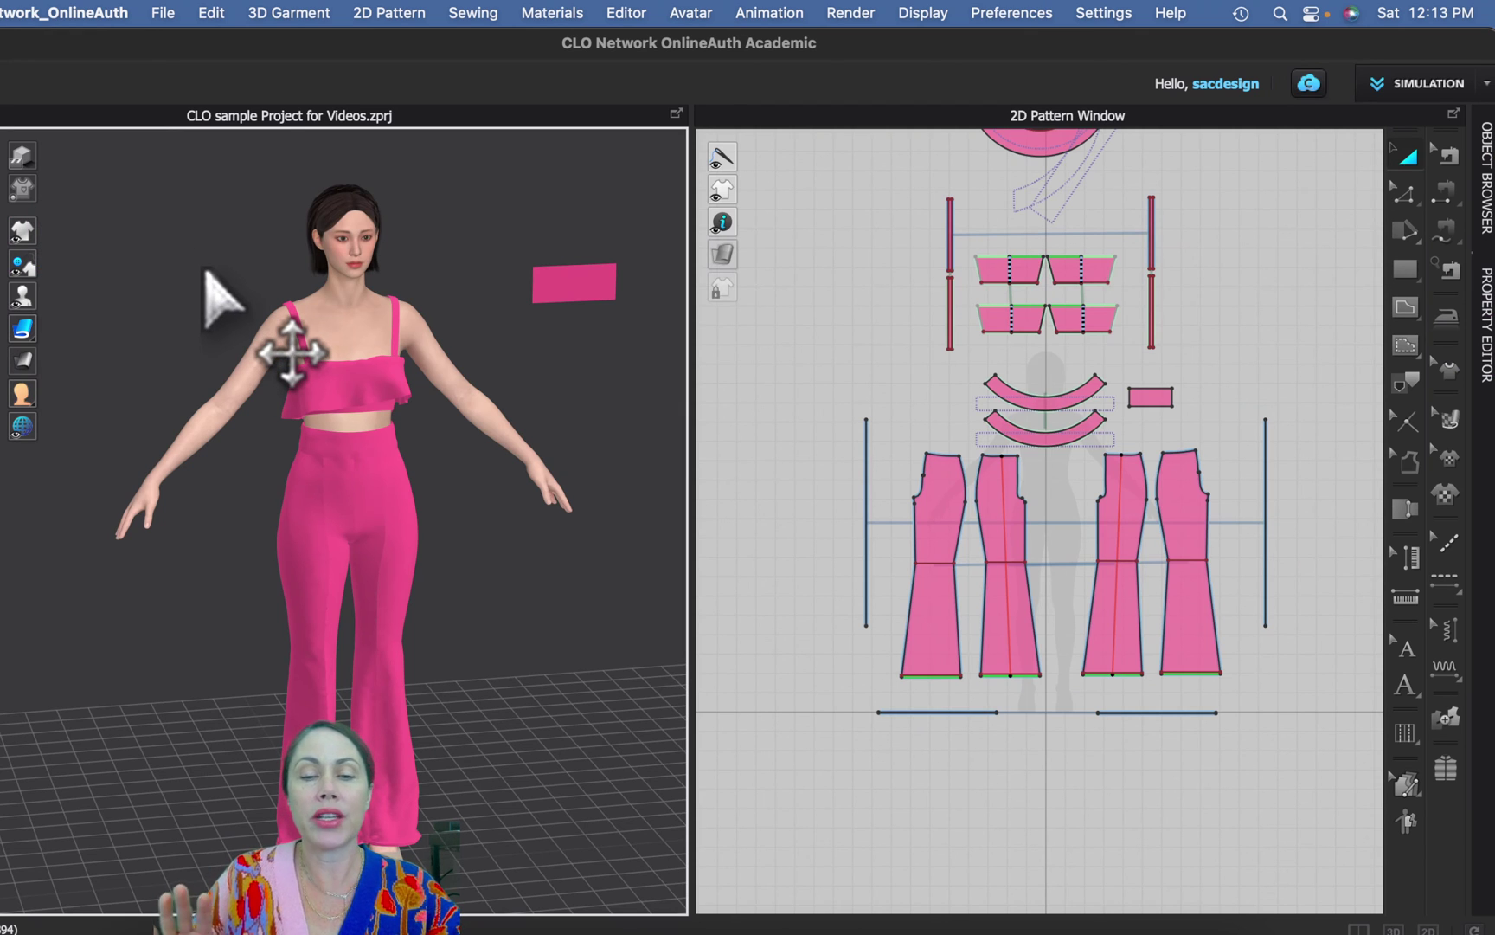
Step: With Simulation on, pull the crop top's ruffle outward and lift the pink rectangle beside the head
left_click(201, 266)
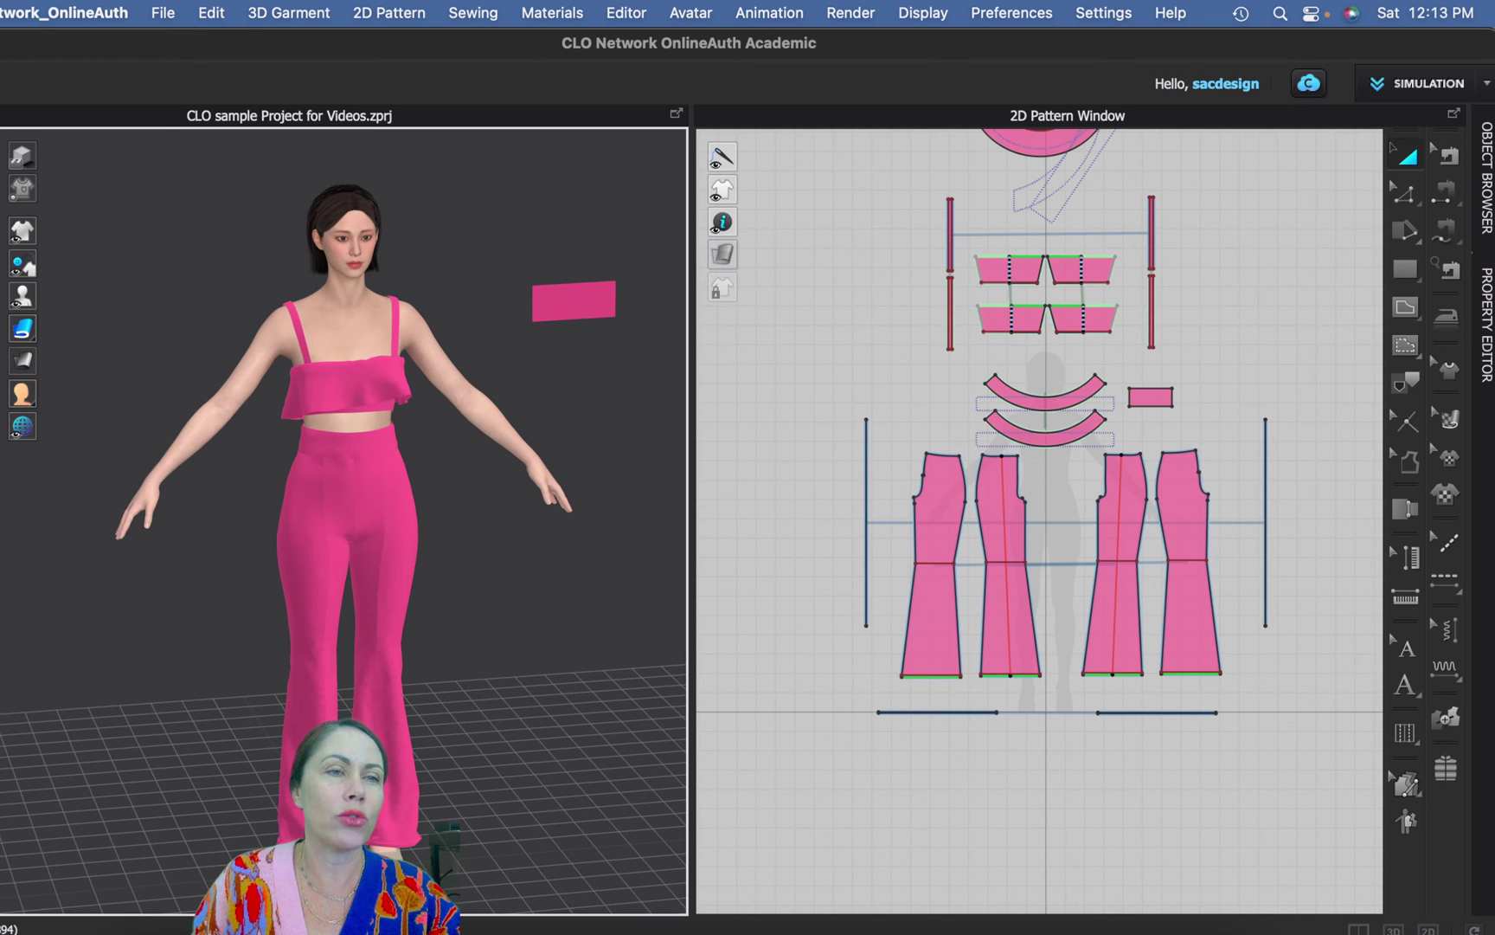
right_click_drag(350, 407, 356, 407)
left_click(389, 405)
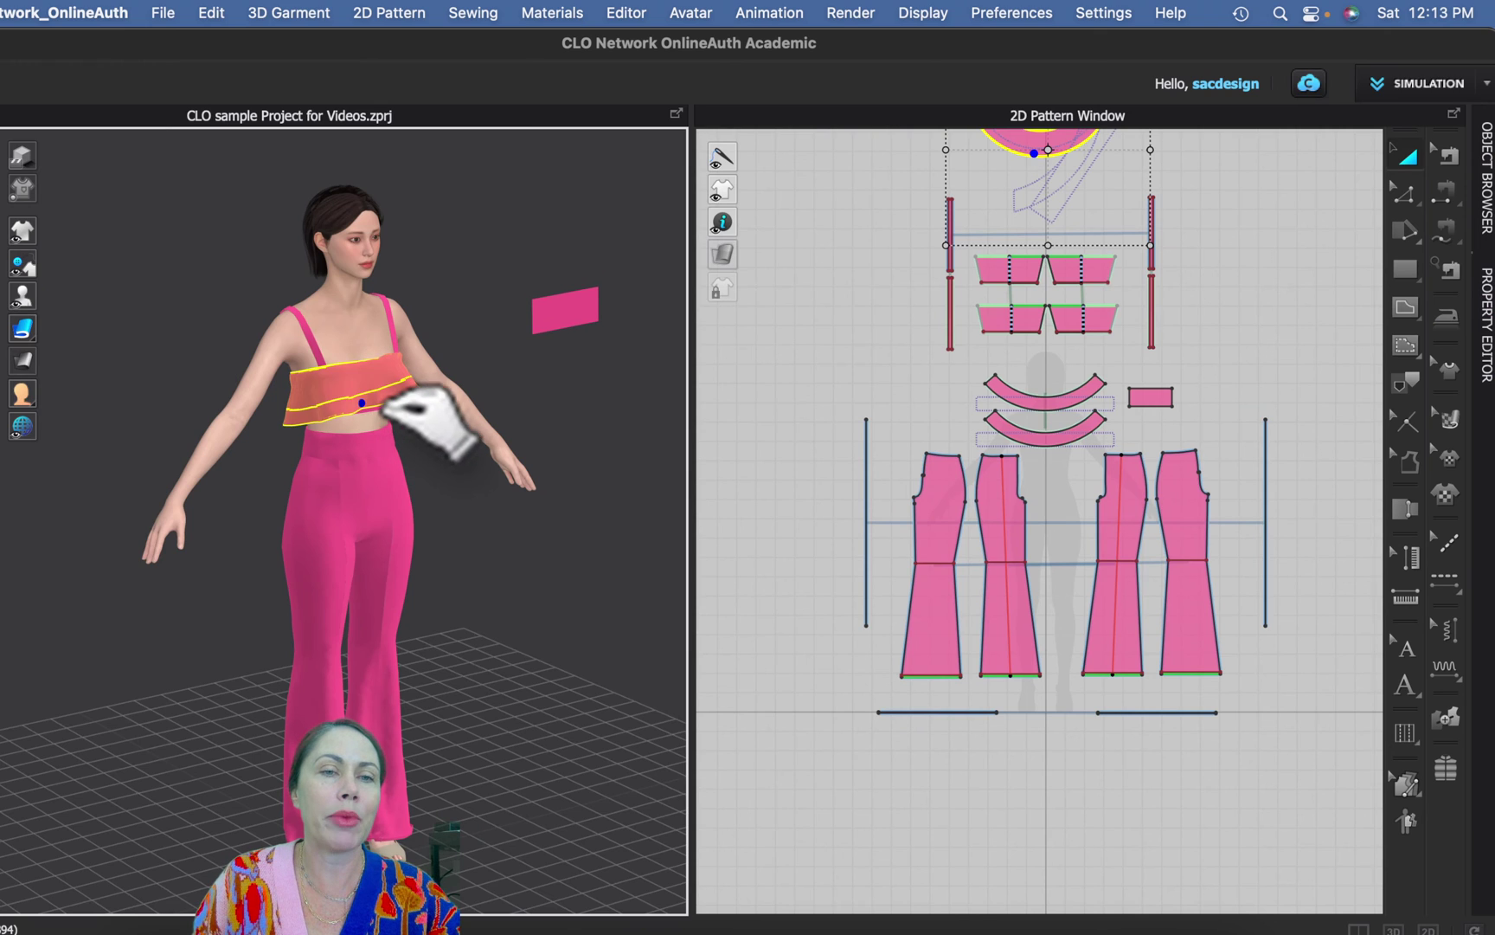
left_click_drag(389, 405, 434, 407)
left_click(545, 329)
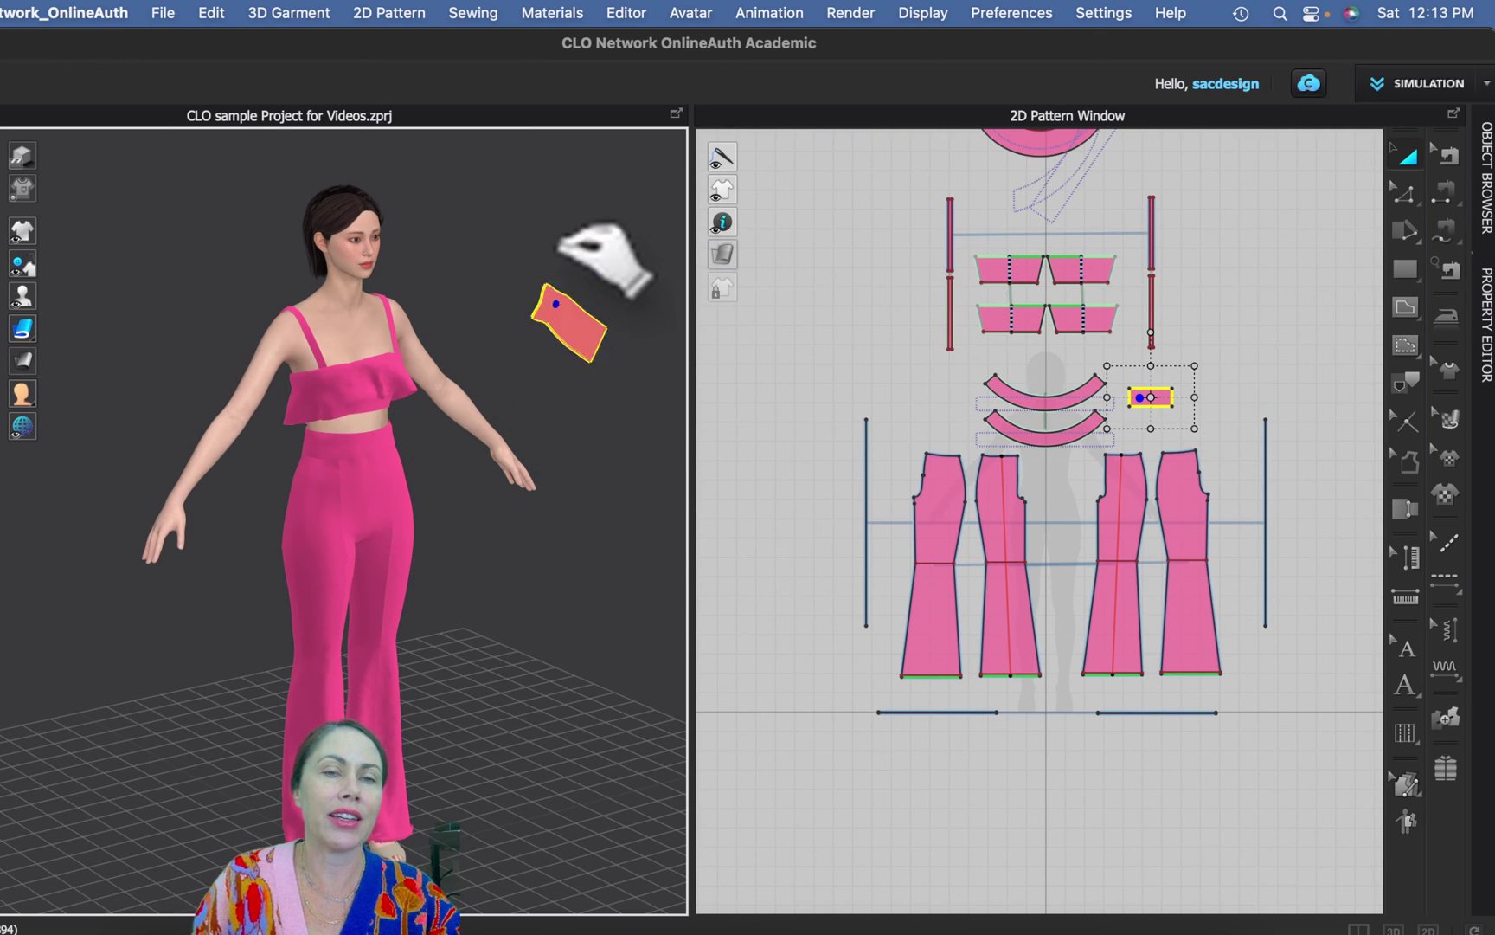
left_click_drag(606, 259, 459, 177)
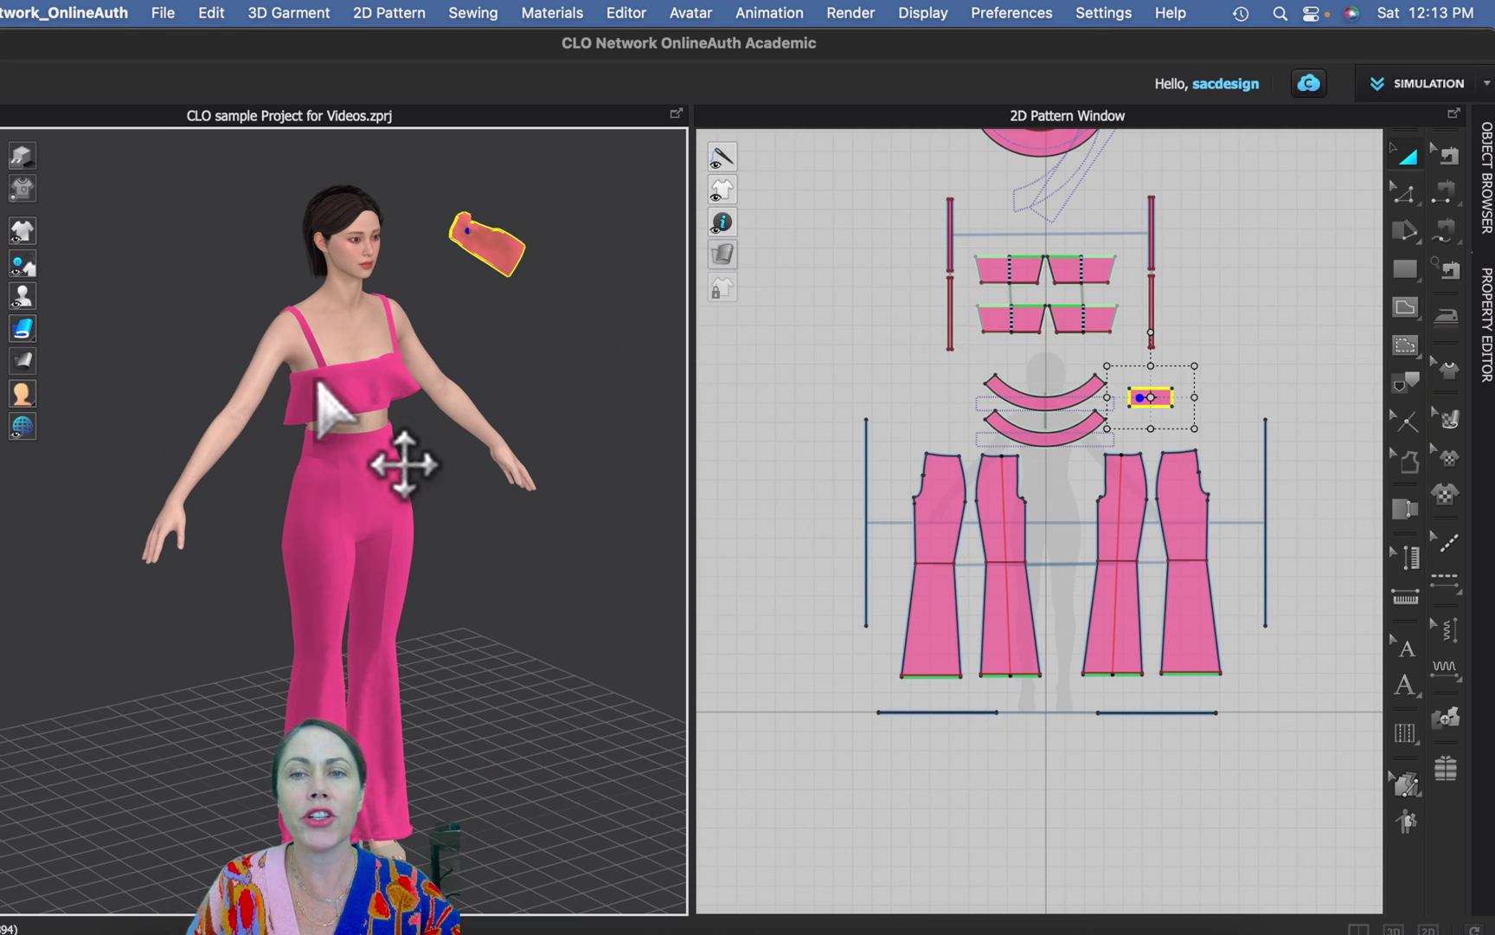
Step: Zoom and orbit the 3D view to the front, then select the right pant-leg piece
scroll(994, 426, "up", 3)
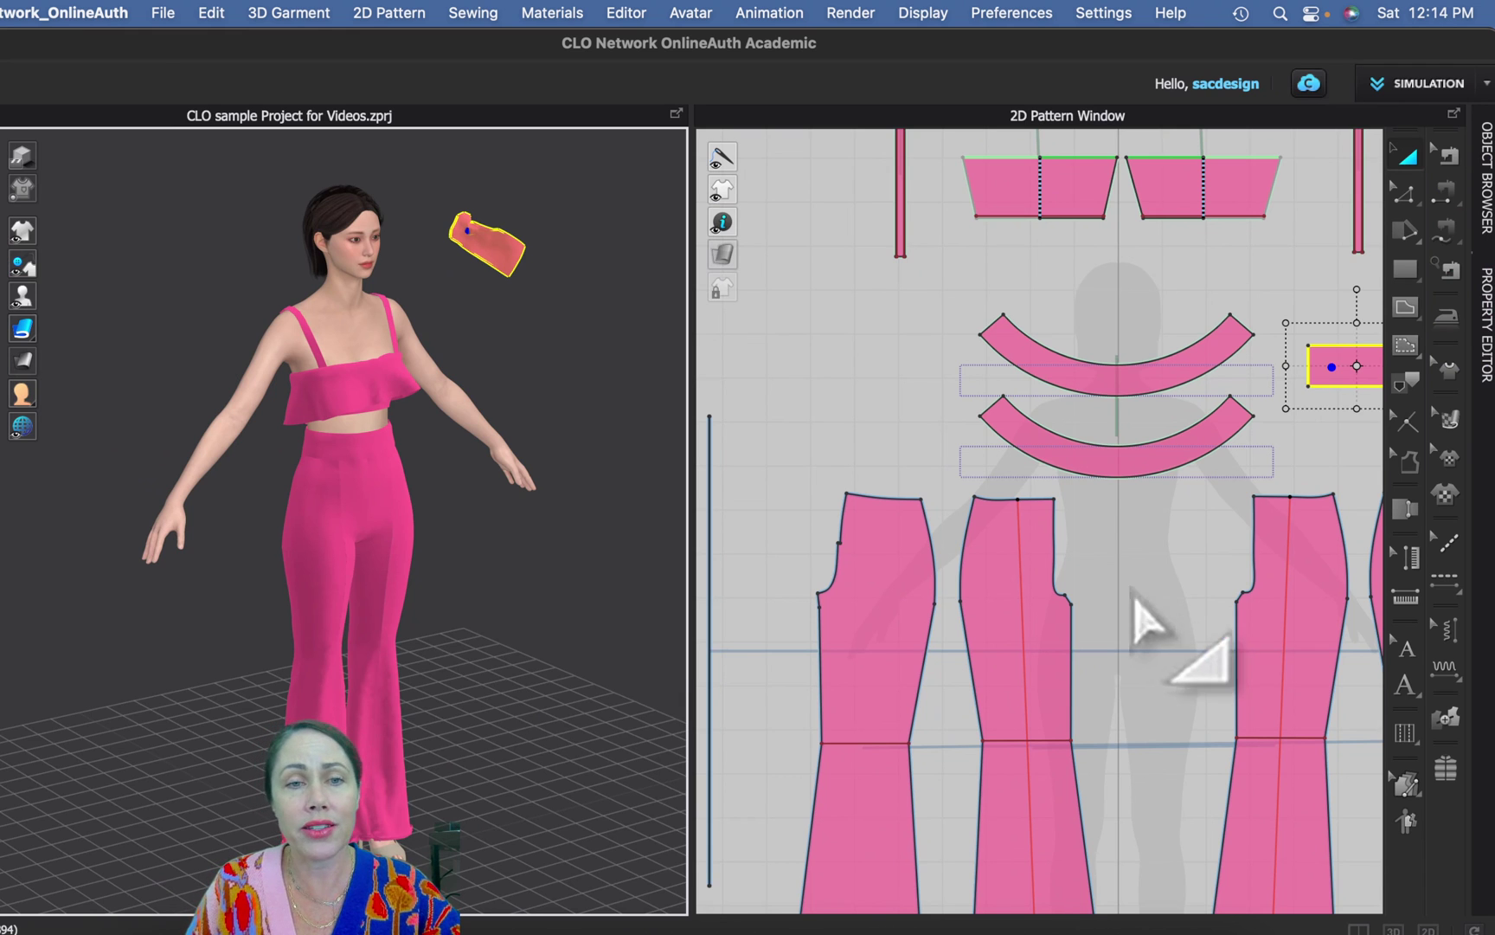
scroll(446, 526, "up", 2)
scroll(446, 525, "up", 5)
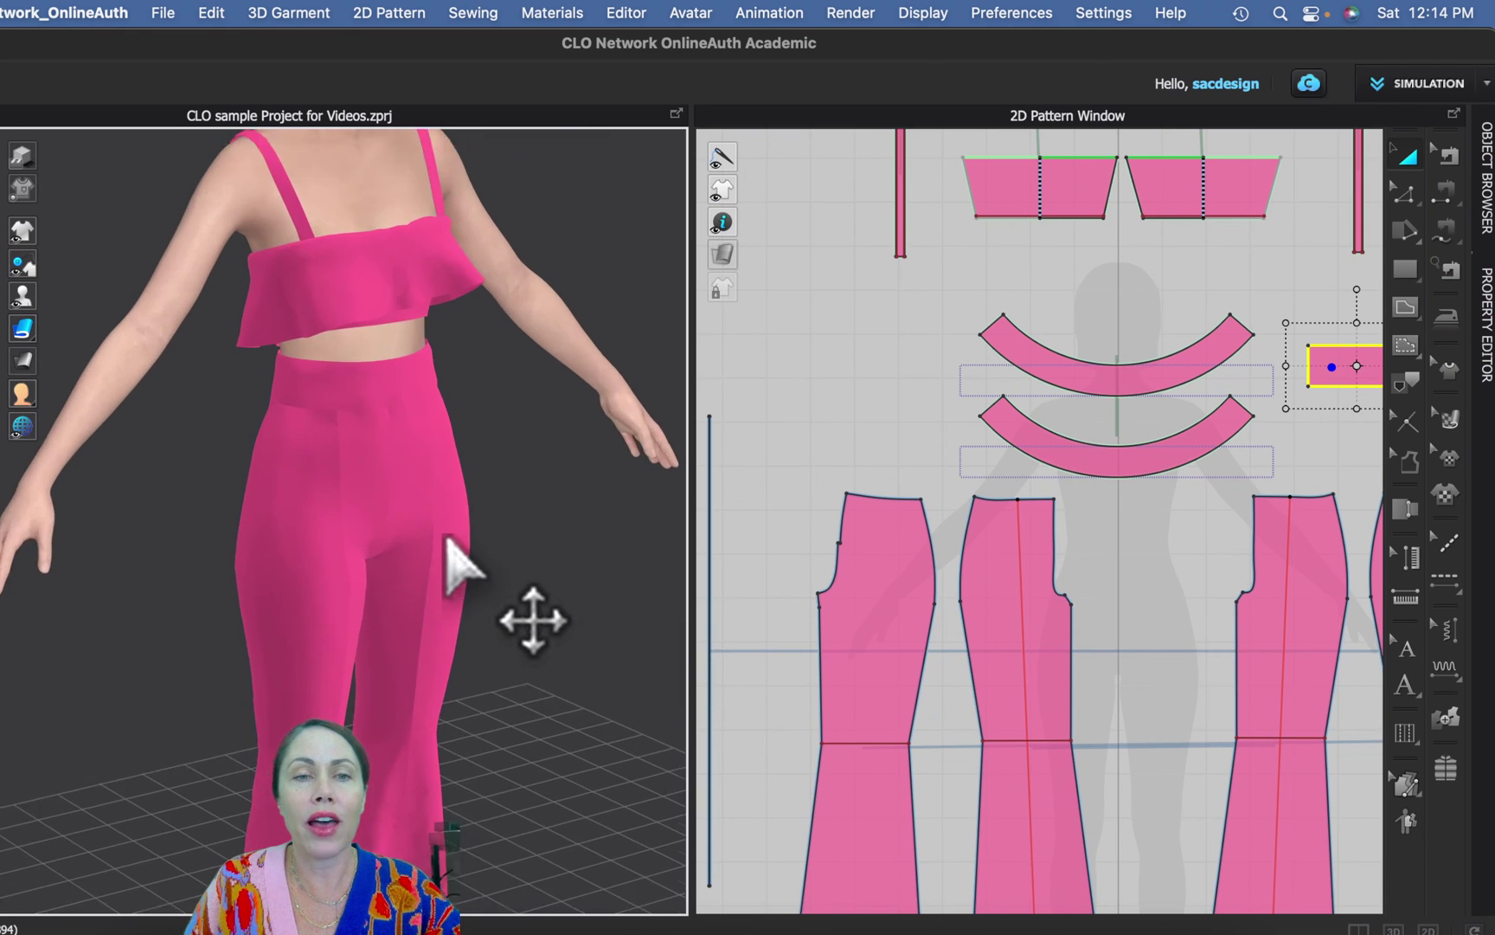
scroll(475, 614, "down", 3)
right_click_drag(446, 606, 439, 604)
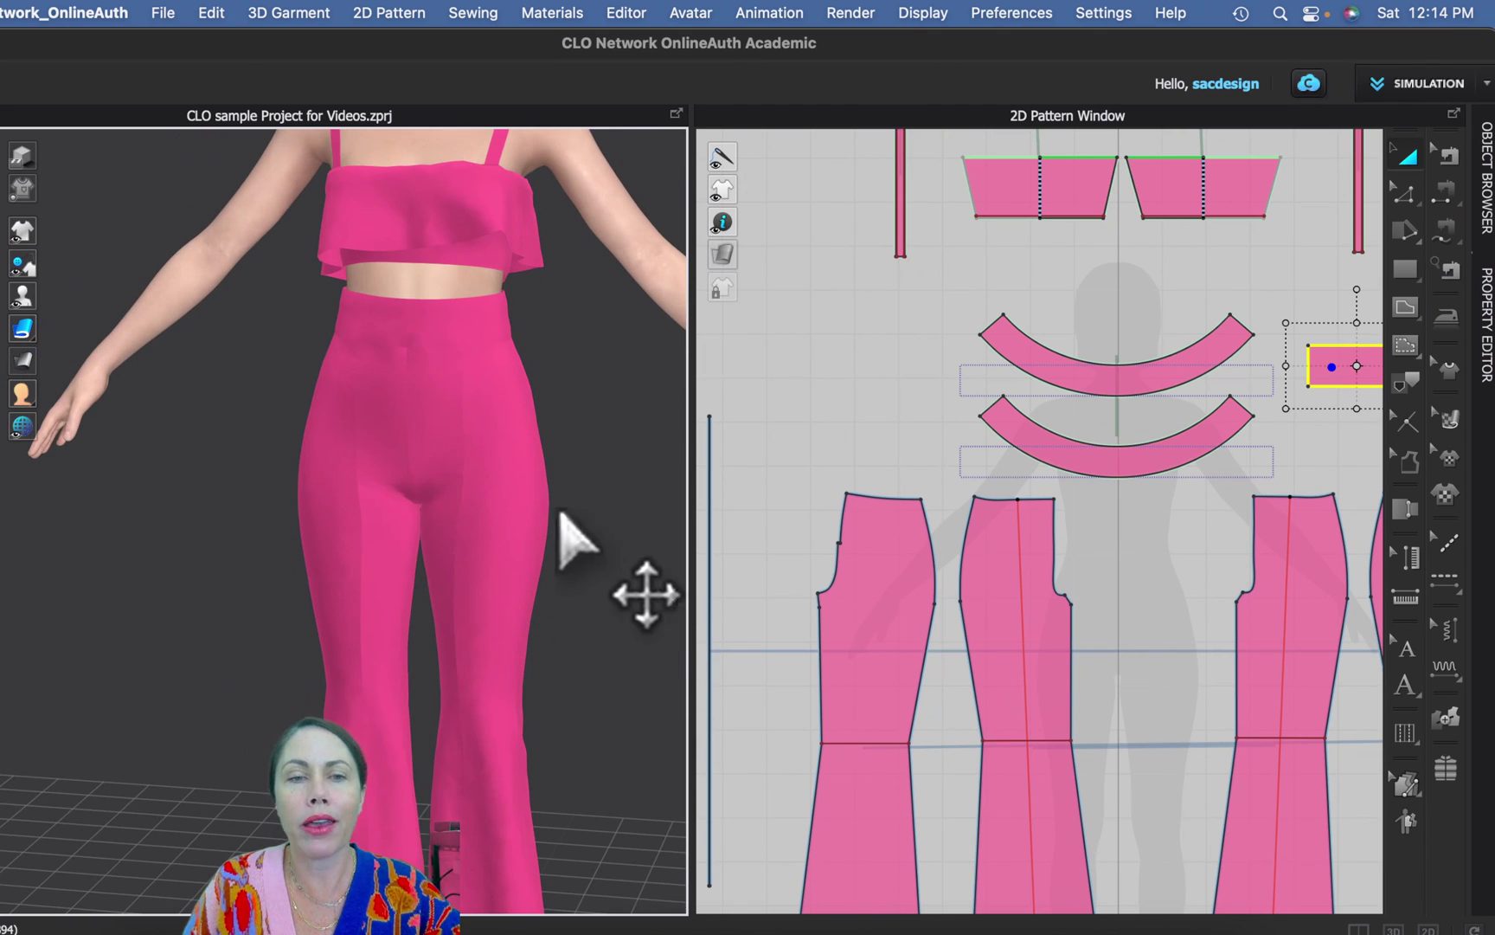
left_click(518, 489)
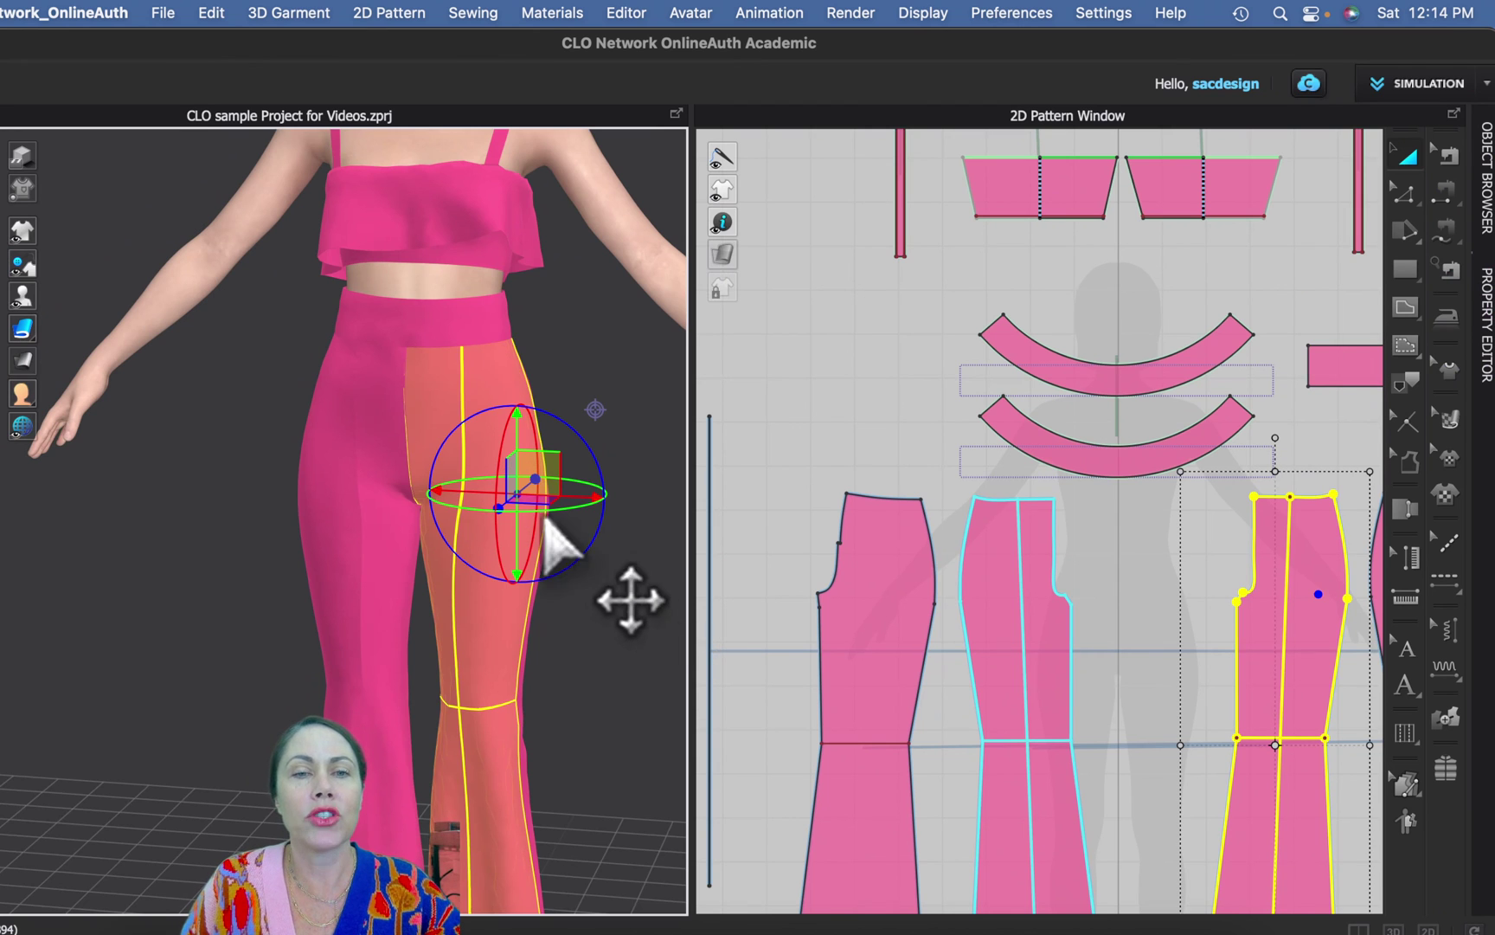
Step: Zoom and pan the 3D and pattern windows onto the selected front pant panel
scroll(559, 553, "up", 5)
middle_click_drag(574, 617, 384, 490)
right_click_drag(384, 491, 502, 511)
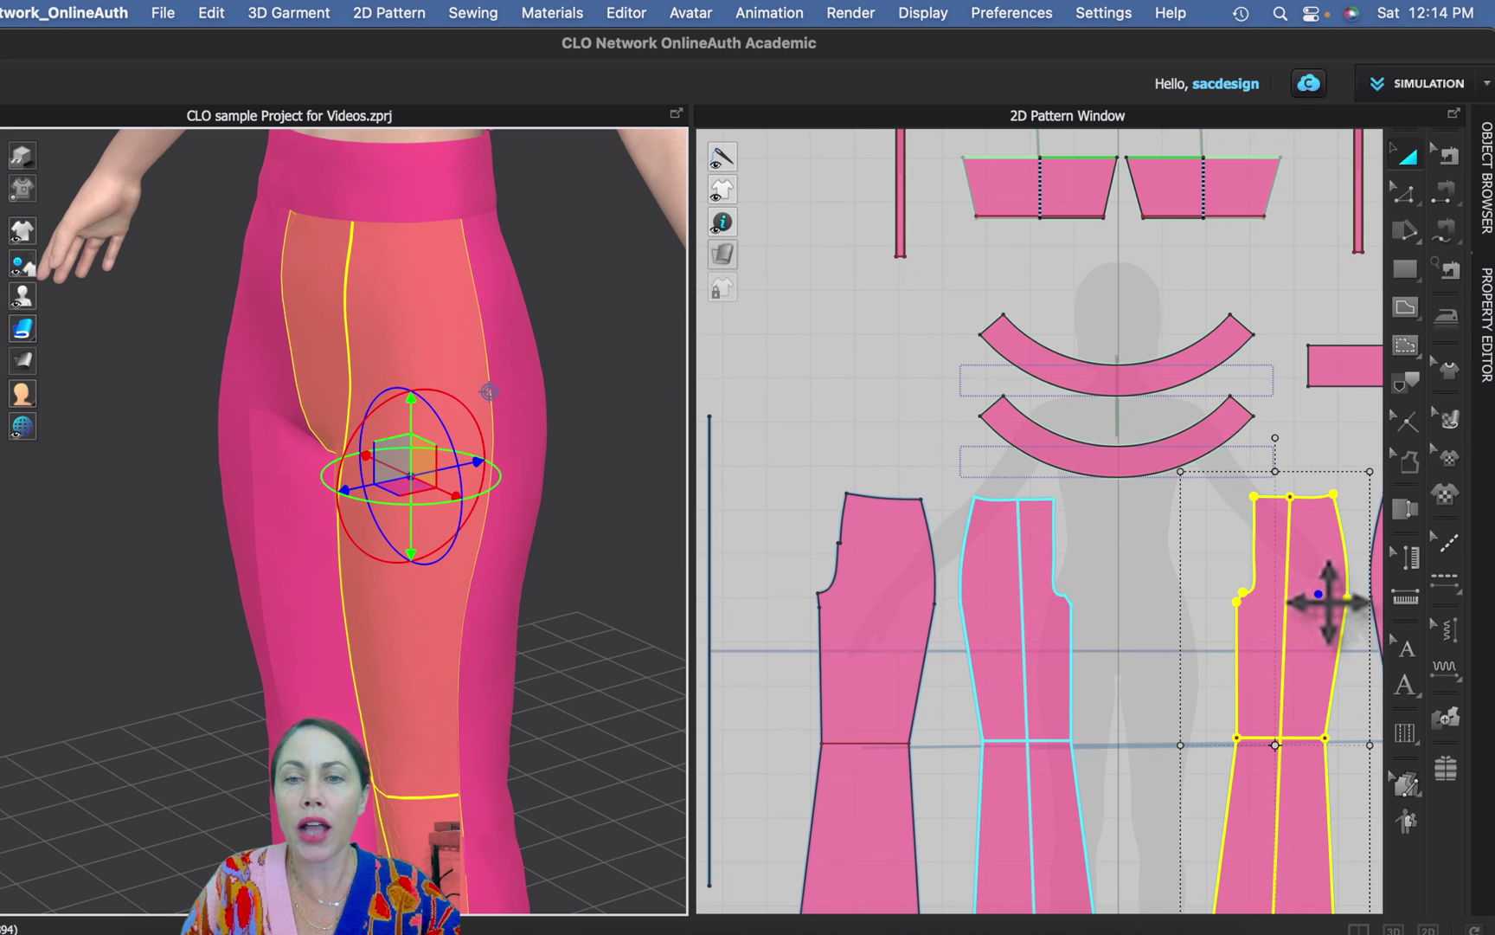
scroll(1318, 618, "down", 2)
middle_click_drag(1318, 618, 1286, 627)
scroll(1170, 587, "up", 5)
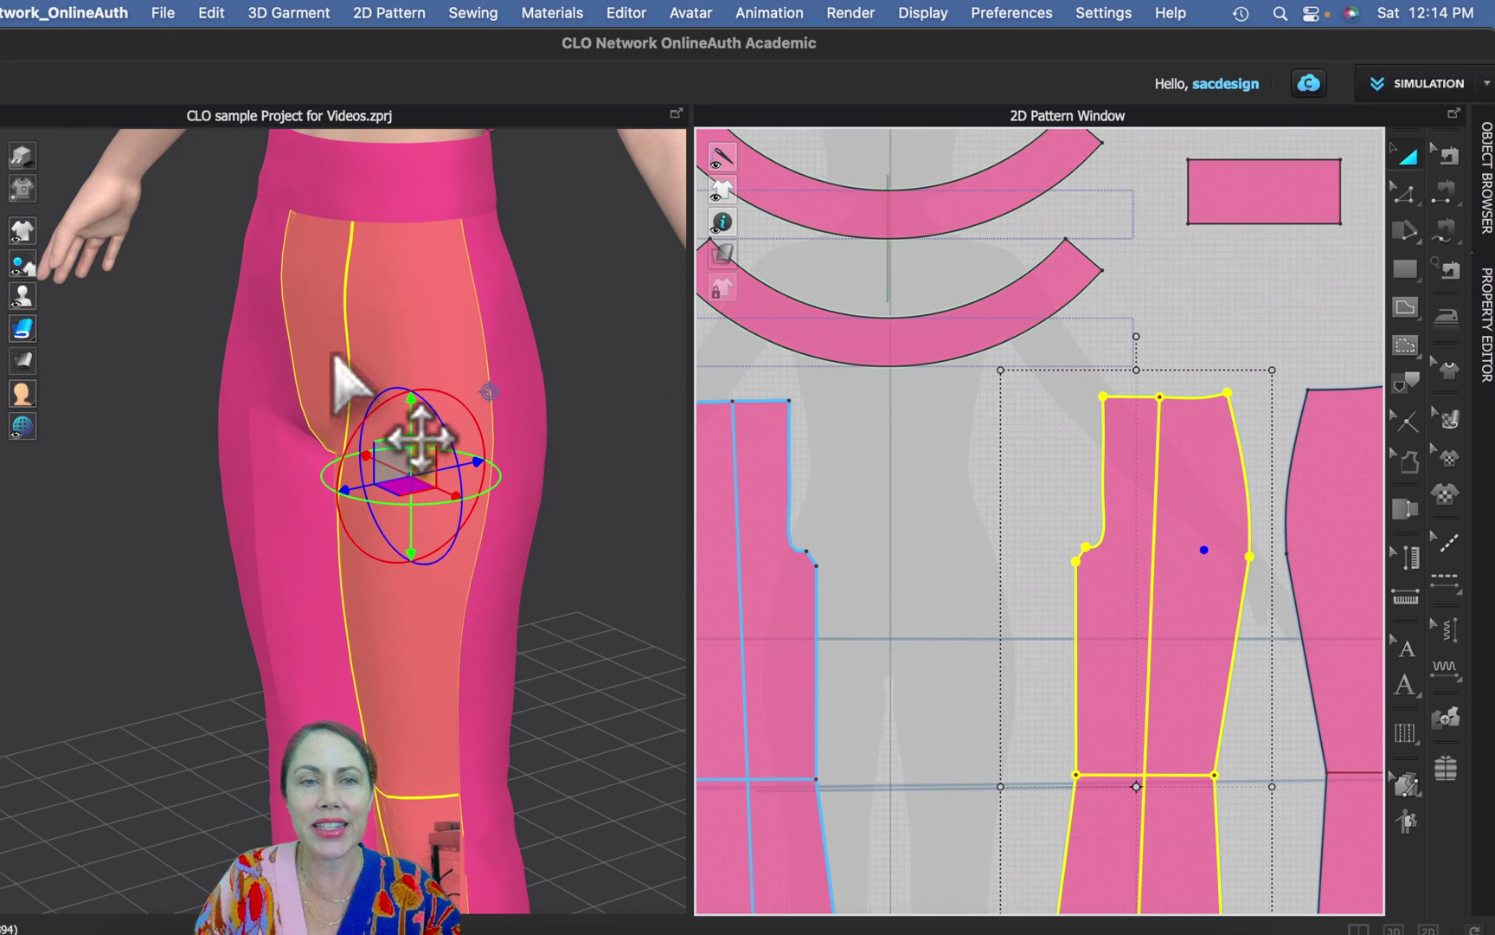
Step: Select the waistband and front pant panel, then zoom out to show the full pattern layout
left_click(437, 184)
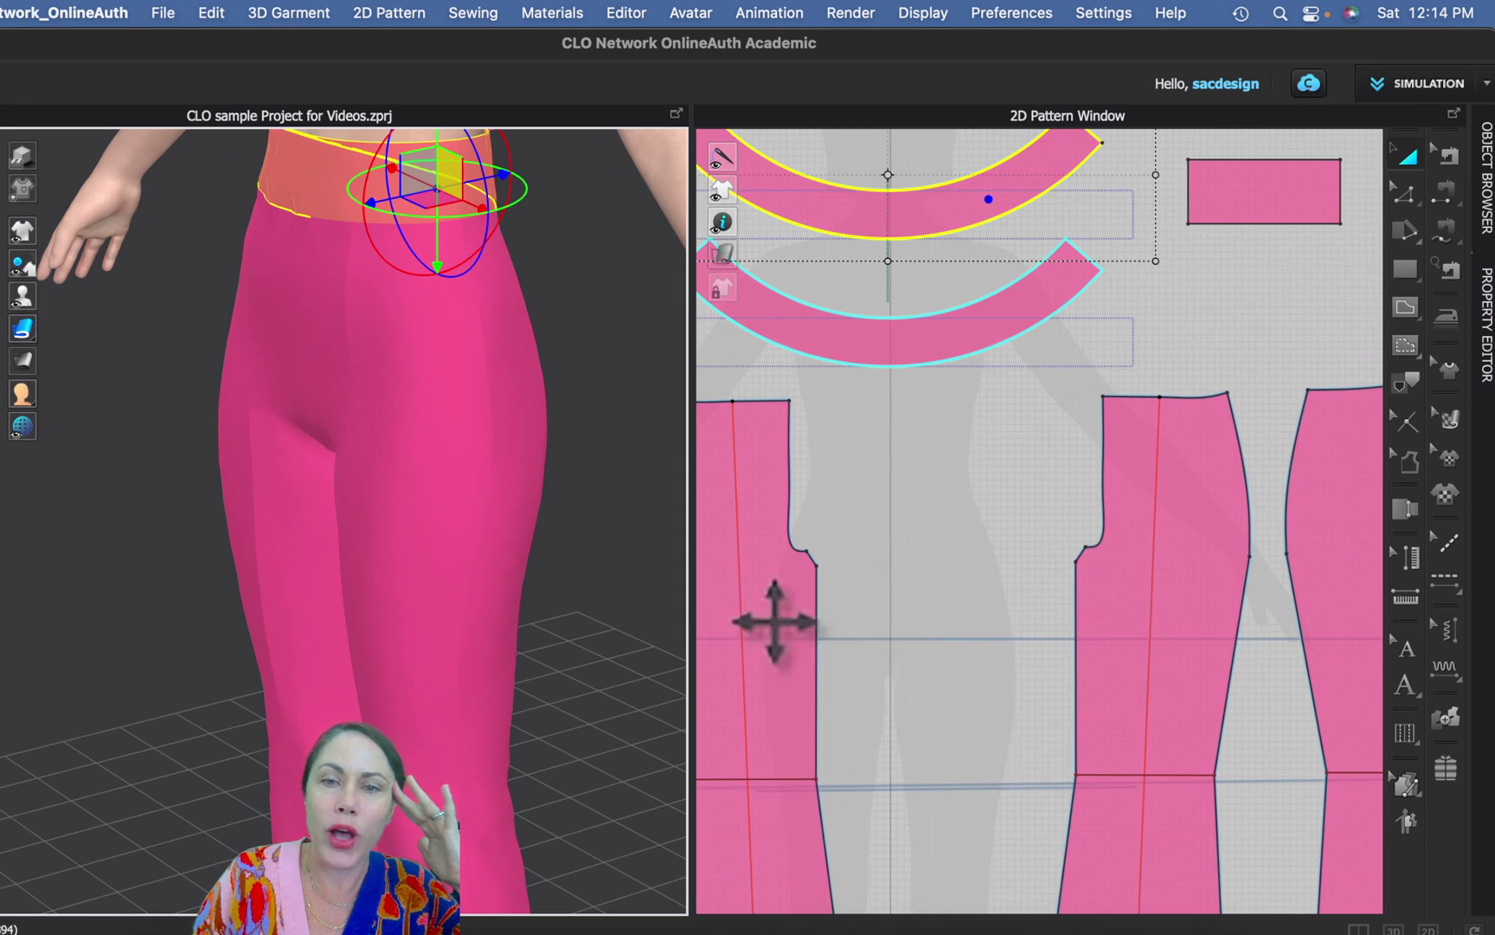
left_click(437, 571)
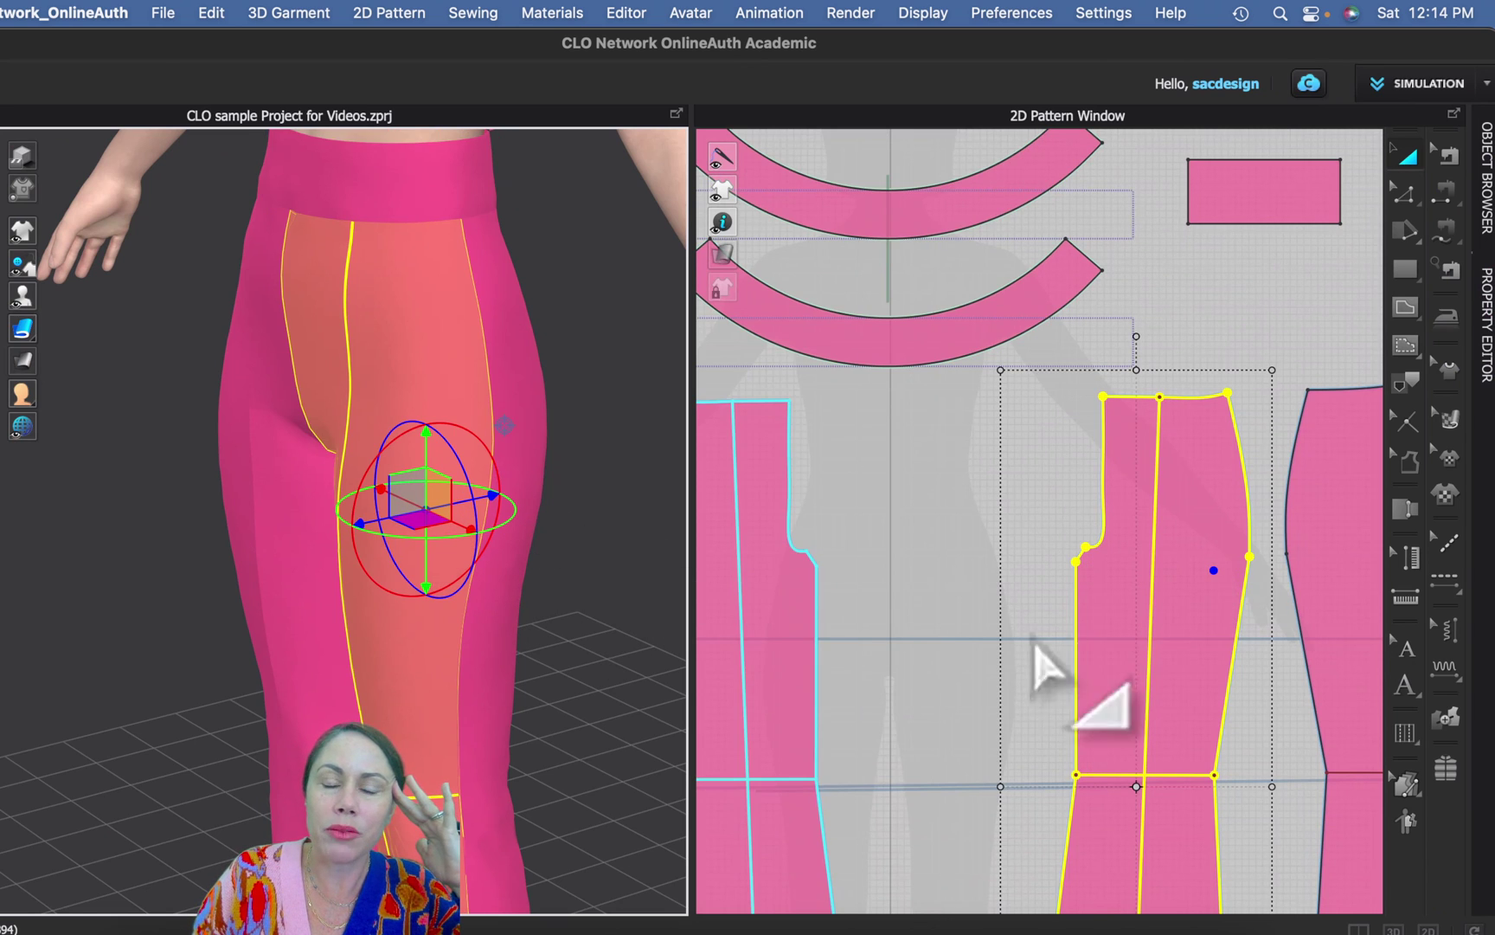
scroll(952, 658, "down", 2)
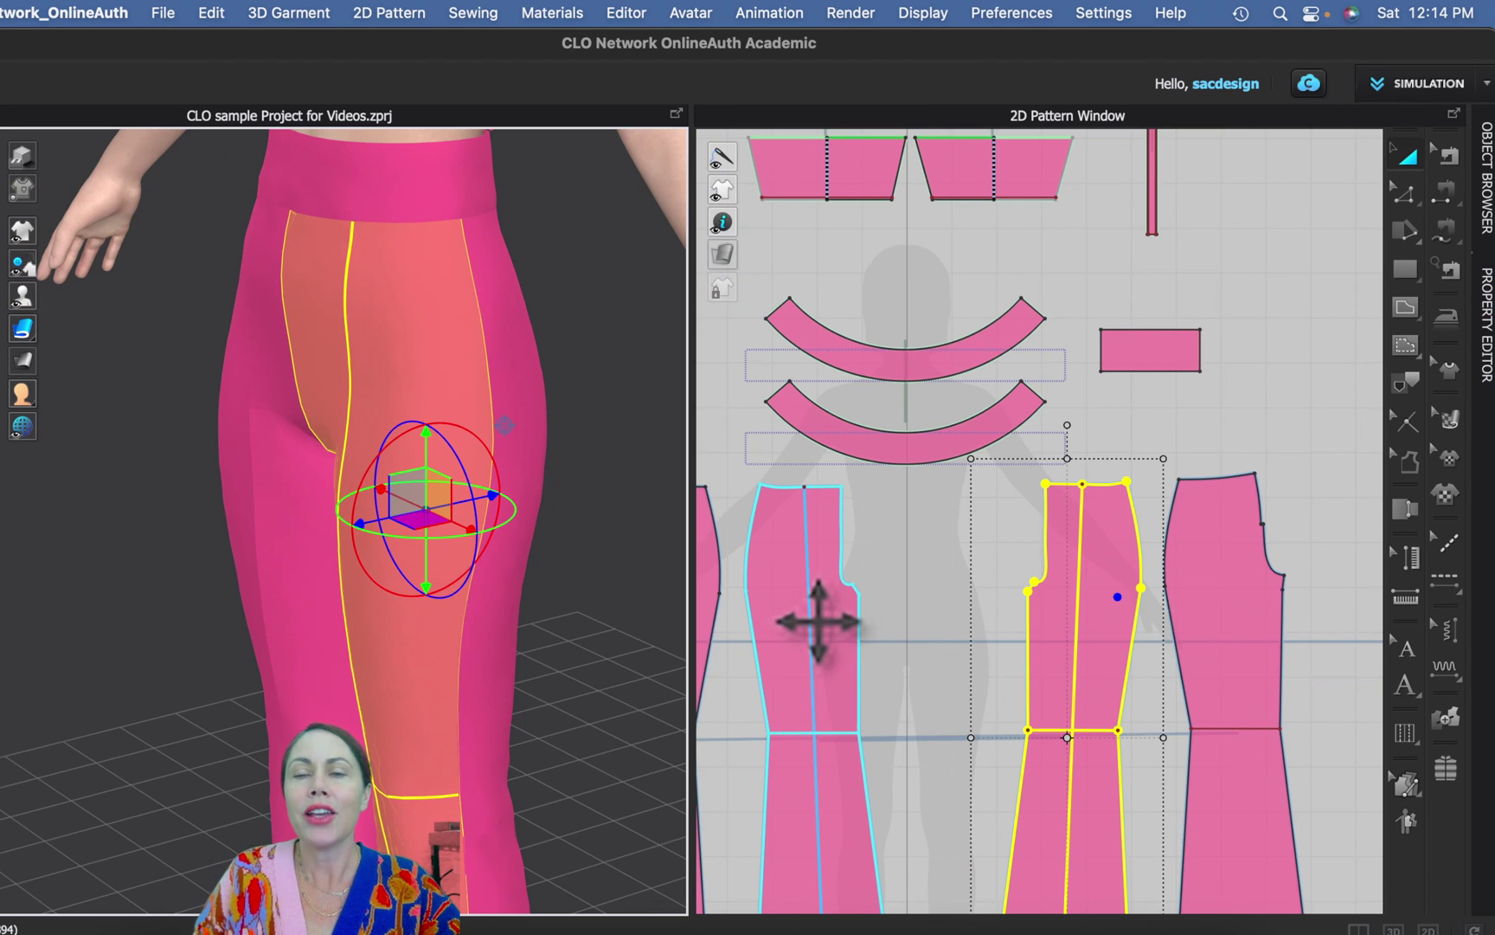
scroll(1062, 634, "down", 2)
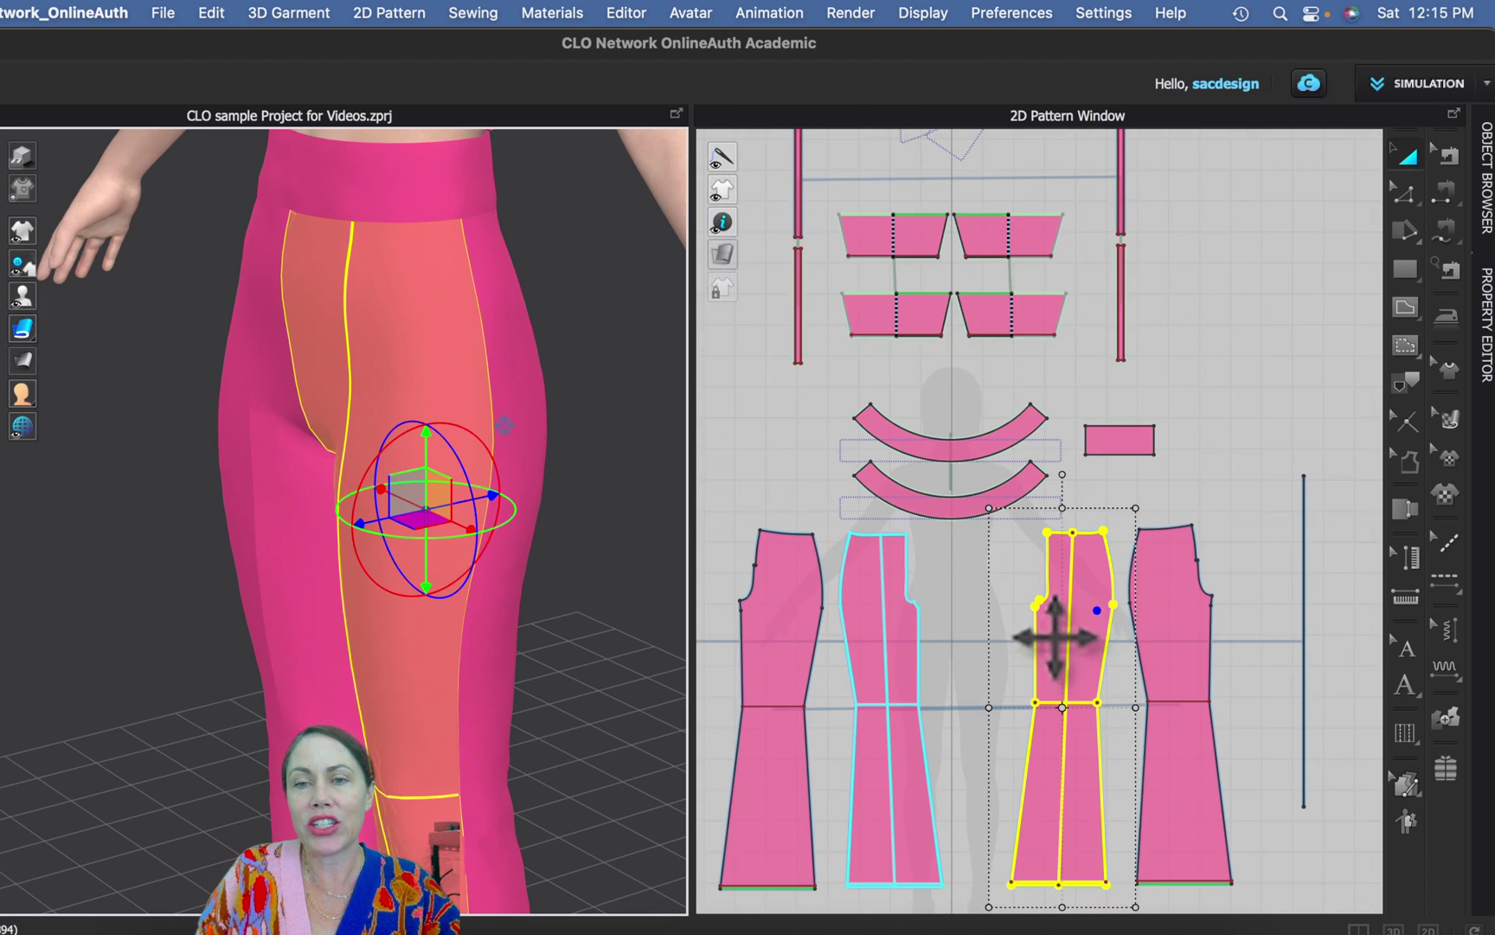
middle_click_drag(1054, 639, 1078, 605)
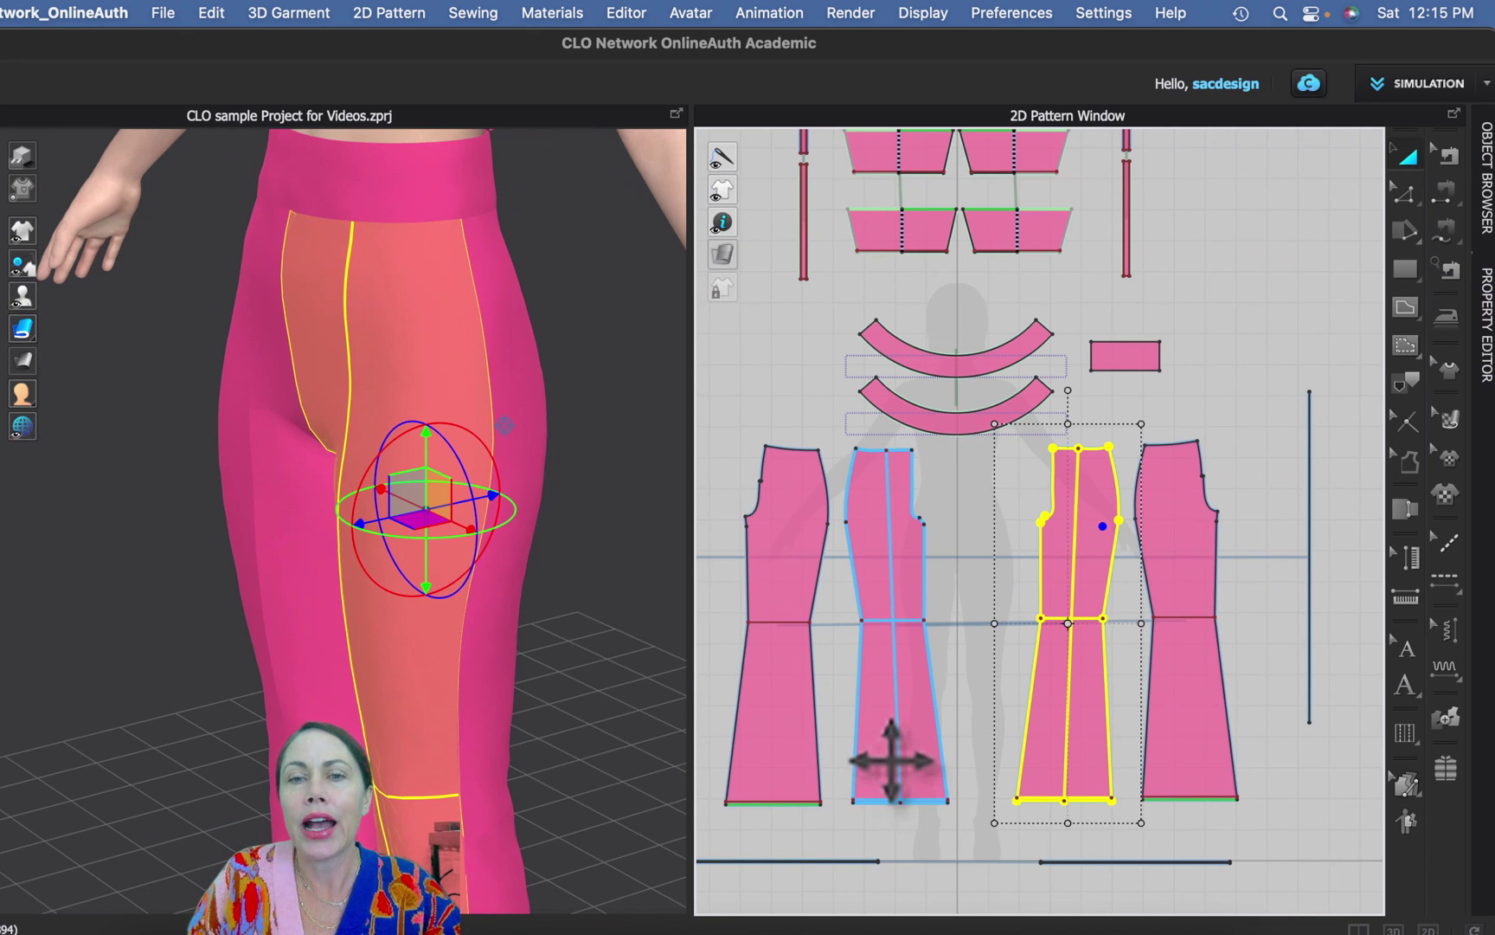
right_click(885, 685)
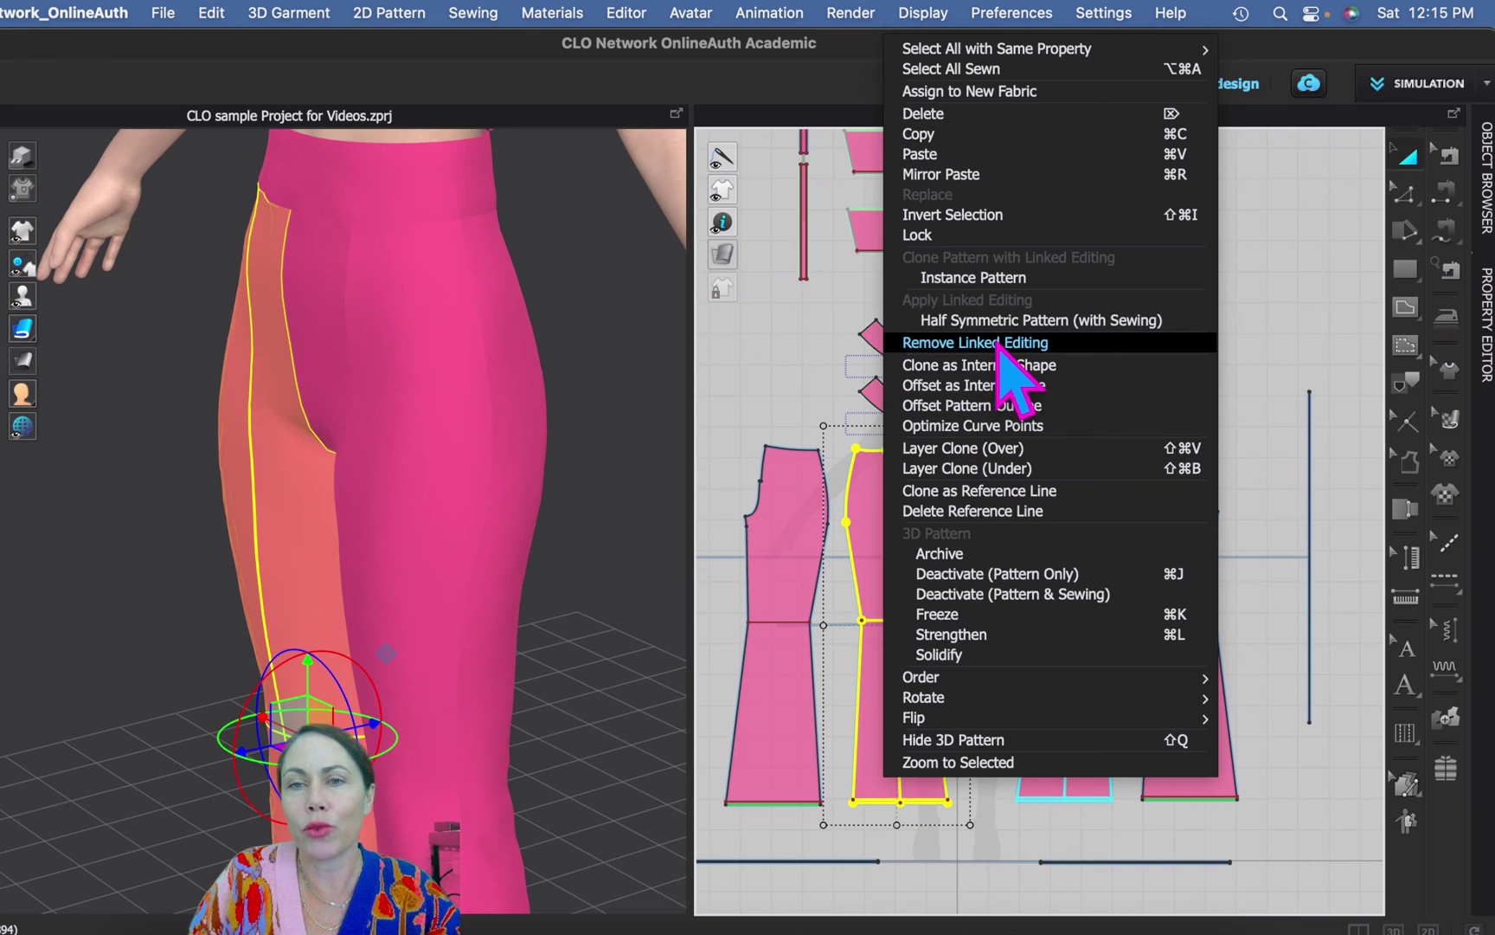
key("Escape")
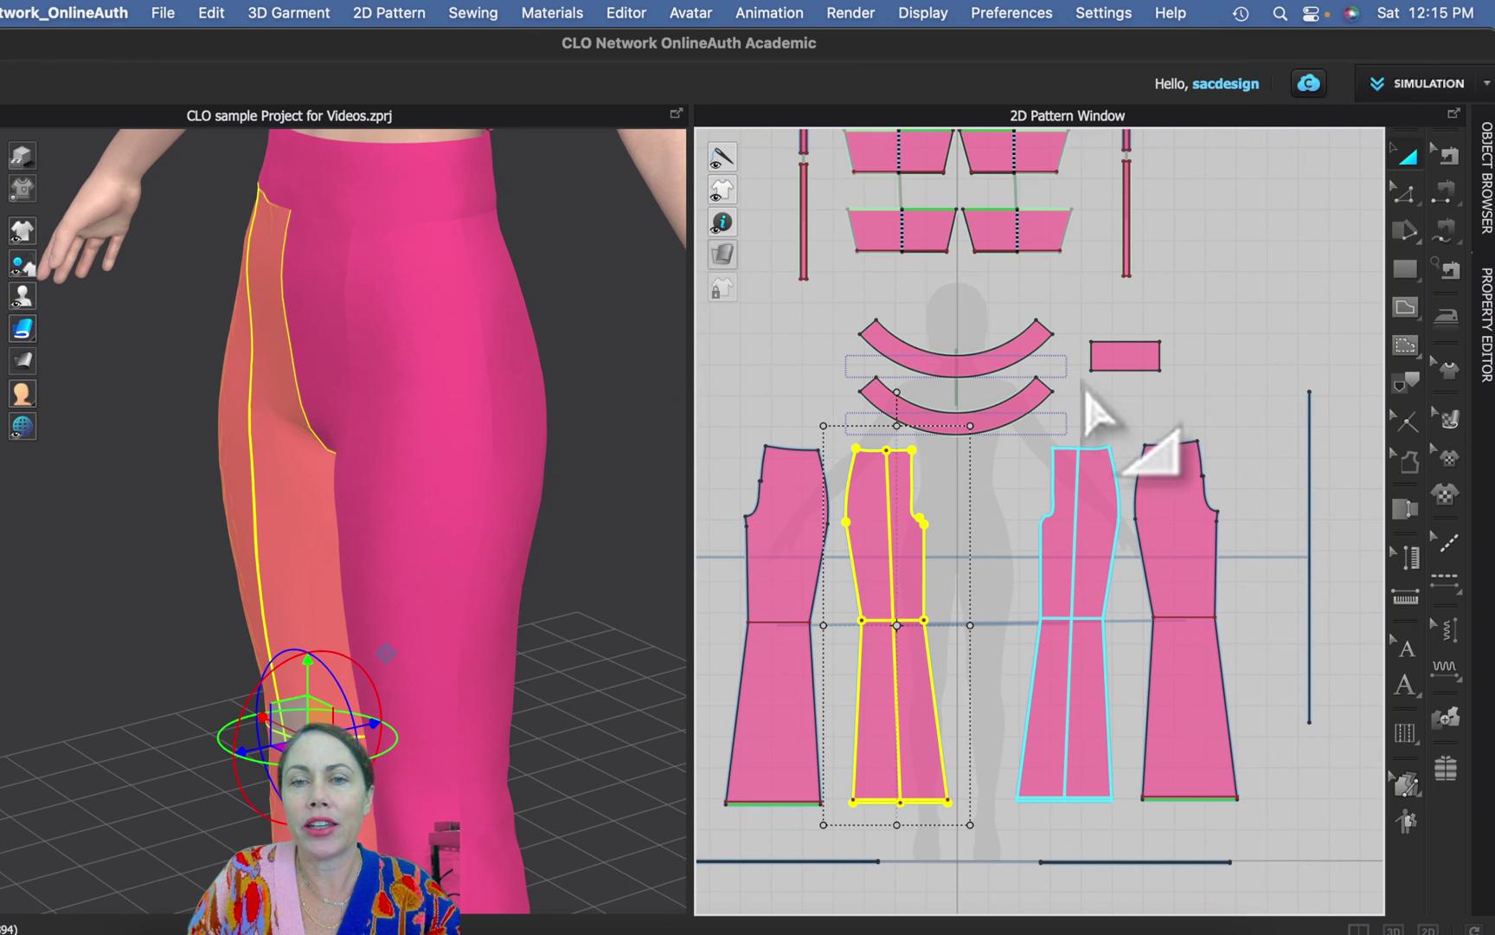